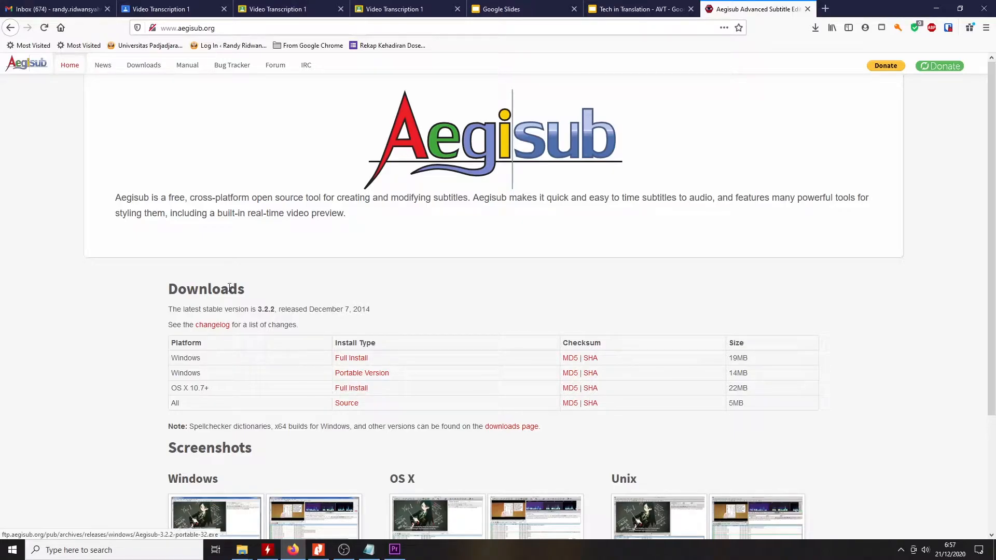
# - Review the download options for each platform on the Aegisub home page
pyautogui.scroll(-2, 285, 162)
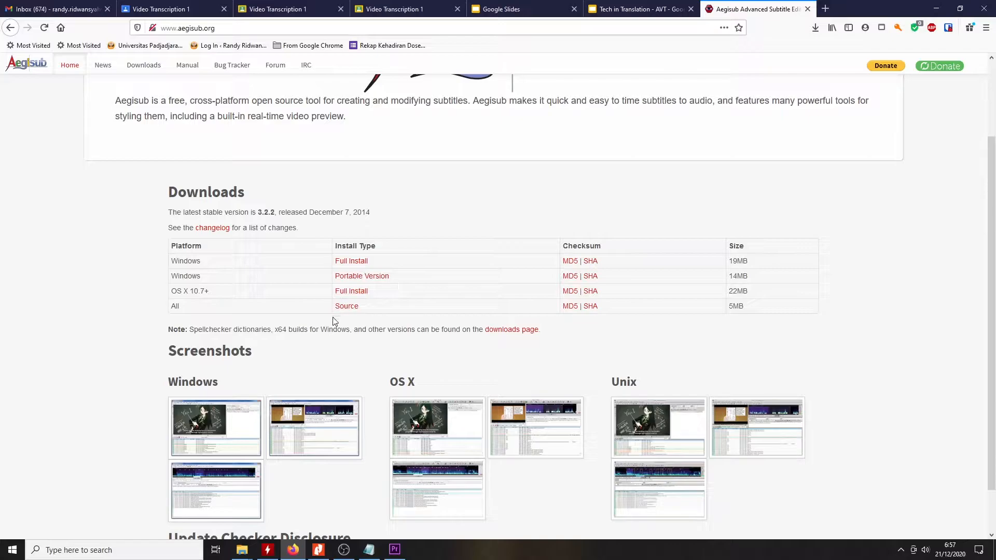
pyautogui.scroll(1, 477, 317)
pyautogui.scroll(1, 489, 326)
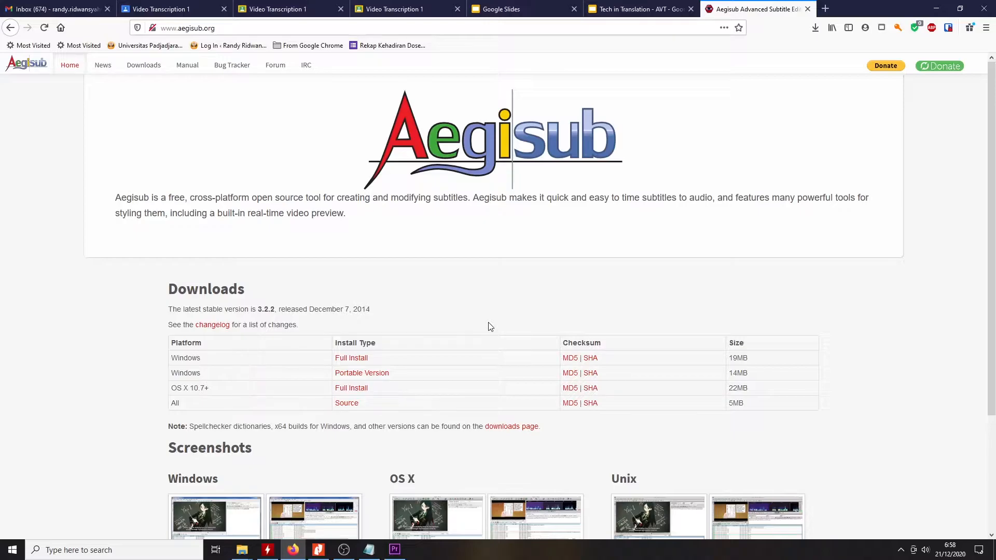
pyautogui.scroll(-1, 431, 301)
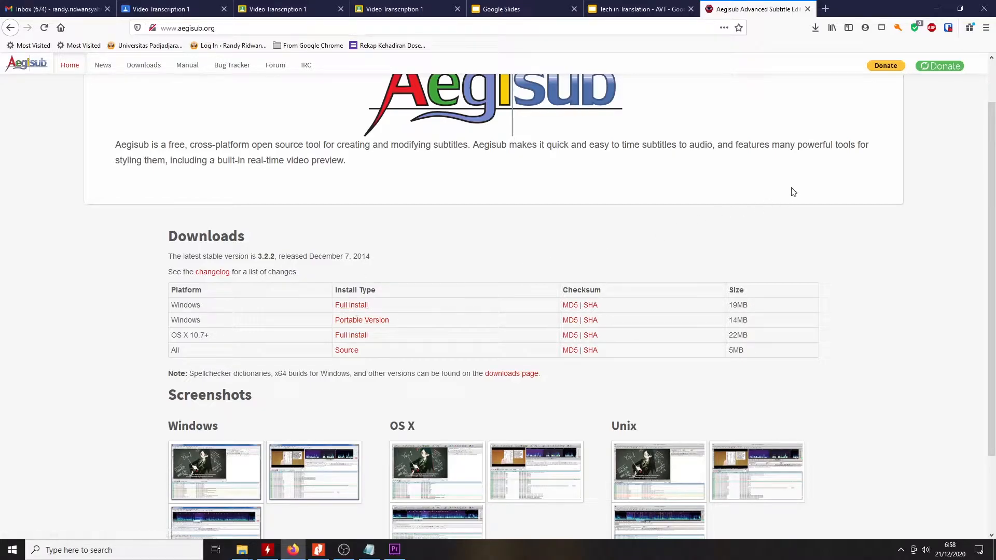
pyautogui.scroll(1, 675, 231)
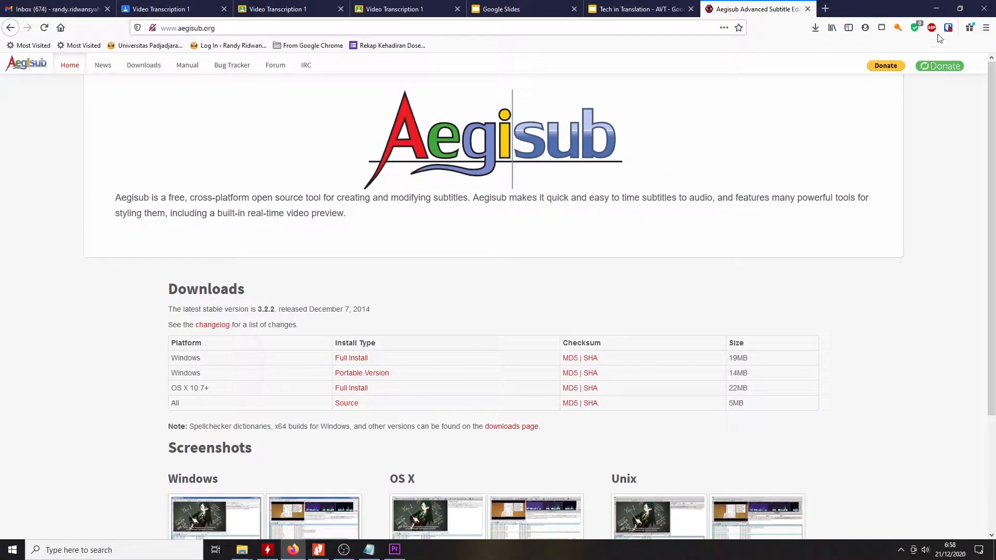
# - Minimize the browser and launch Aegisub
pyautogui.click(940, 9)
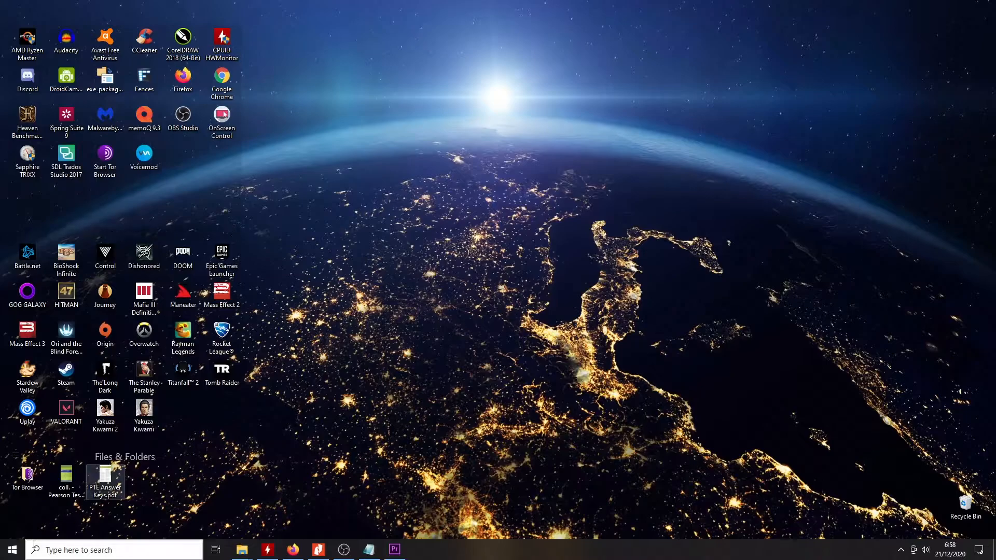
pyautogui.click(13, 549)
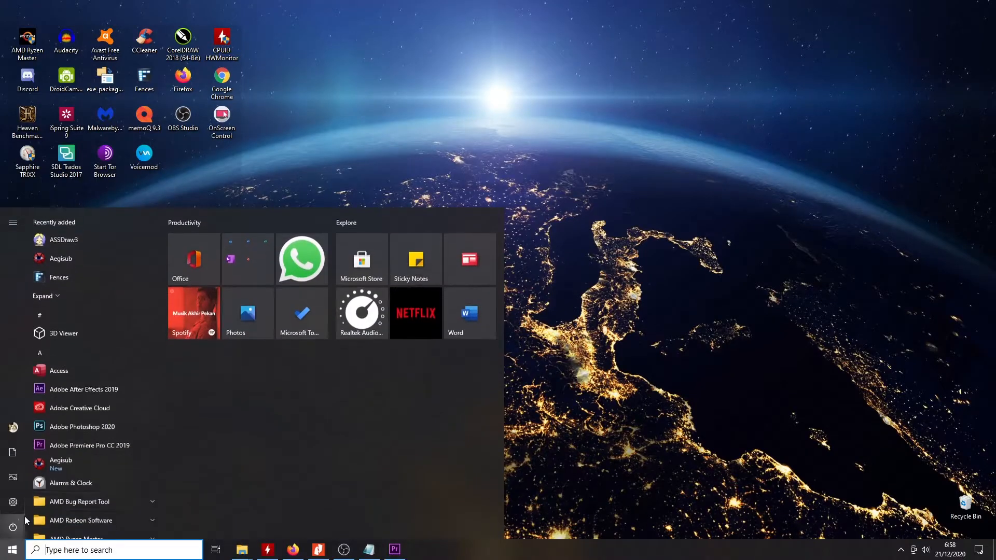
pyautogui.click(83, 263)
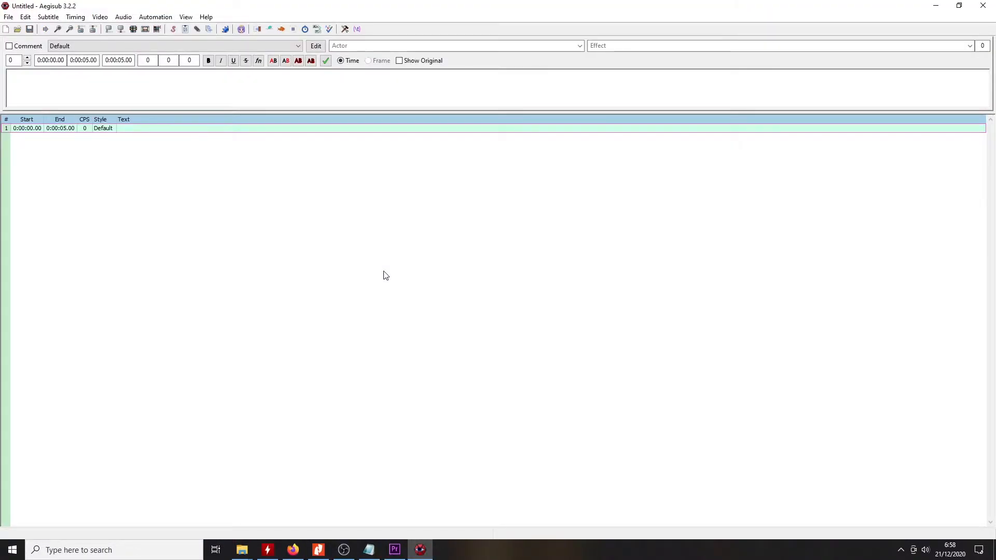
pyautogui.click(961, 6)
pyautogui.click(545, 118)
# - Open the video file "Jangan Anggap Sepele TBC (JAS TBC).mp4" from the Tech in Trans folder
pyautogui.click(101, 20)
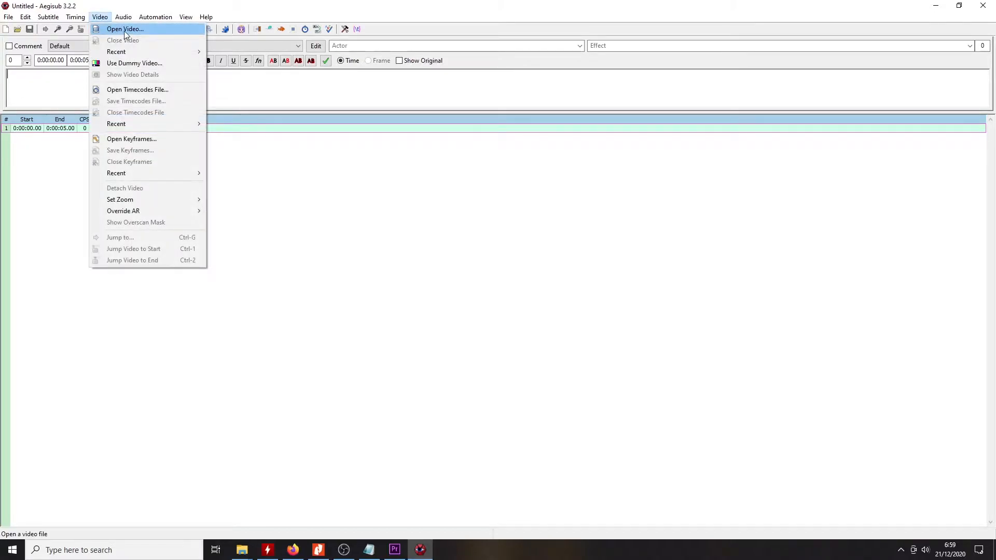
pyautogui.click(124, 30)
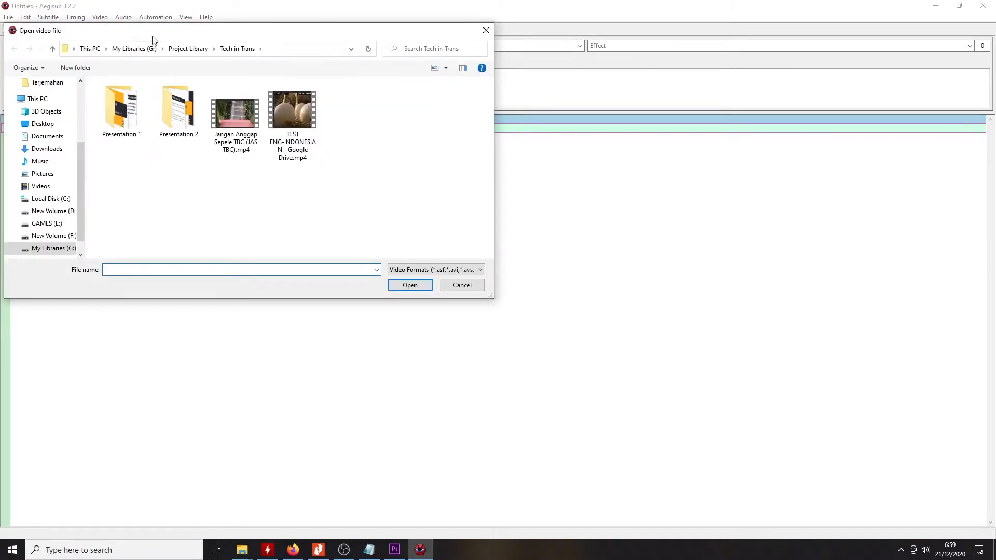
pyautogui.click(232, 129)
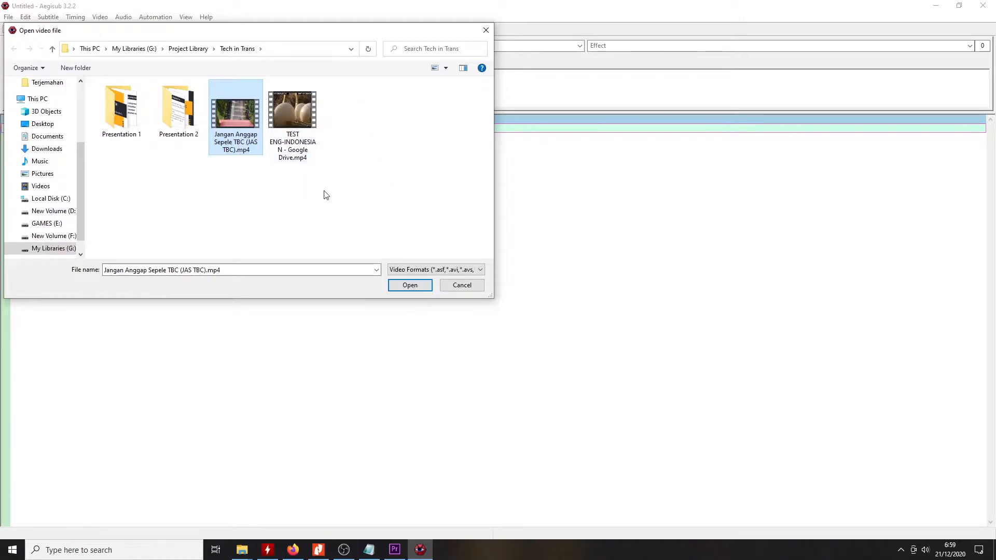
pyautogui.click(412, 286)
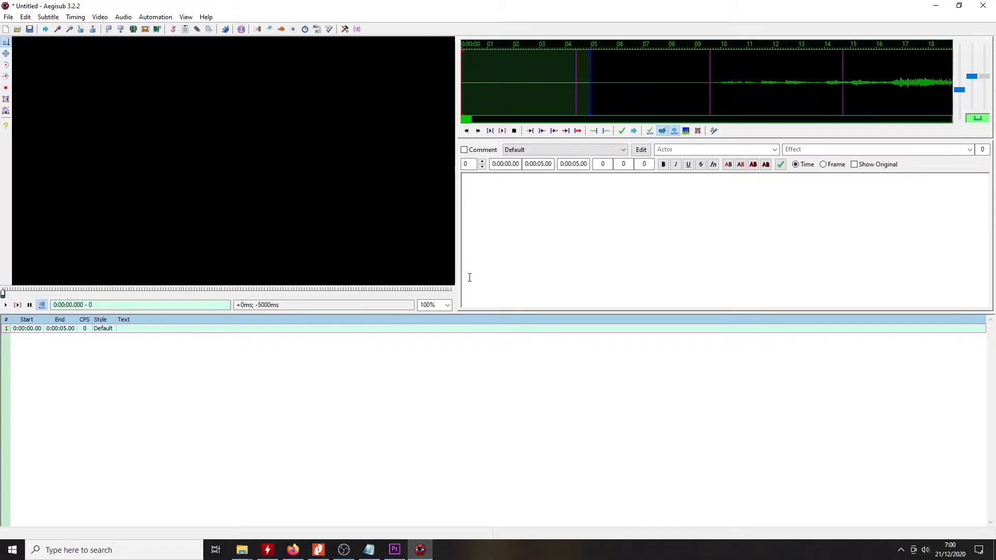
# - Try the video preview at 50% zoom and restore it to 100%
pyautogui.click(447, 305)
pyautogui.click(448, 305)
pyautogui.click(448, 304)
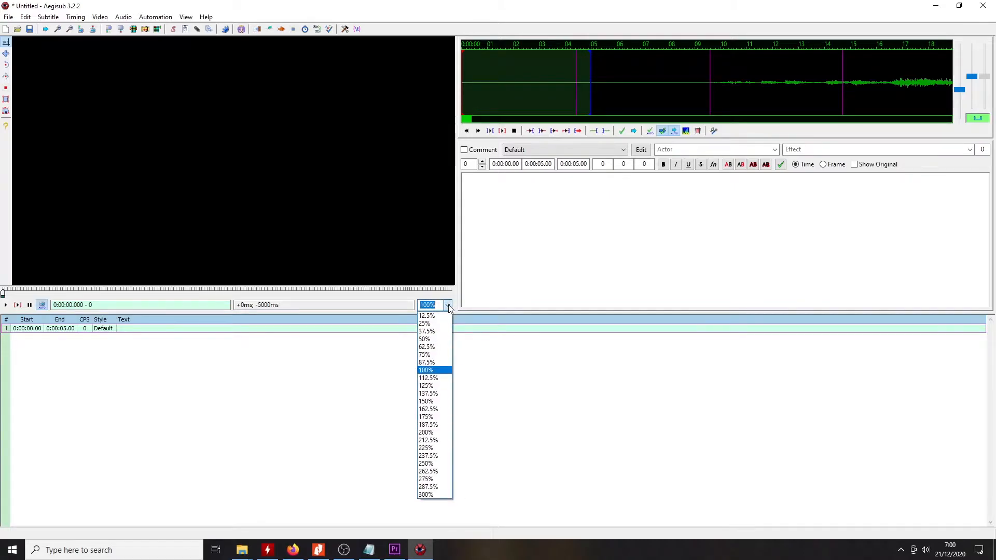
pyautogui.click(440, 340)
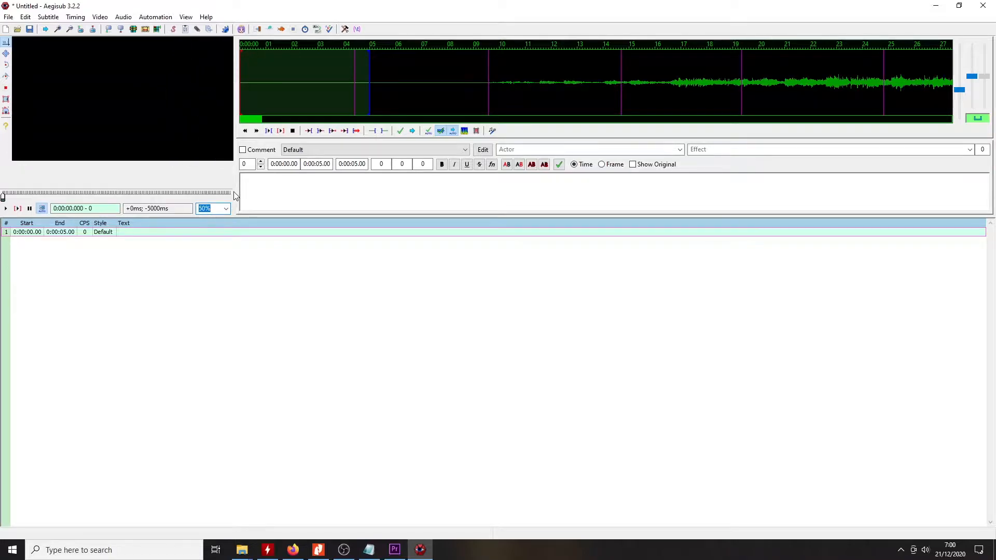
pyautogui.click(225, 209)
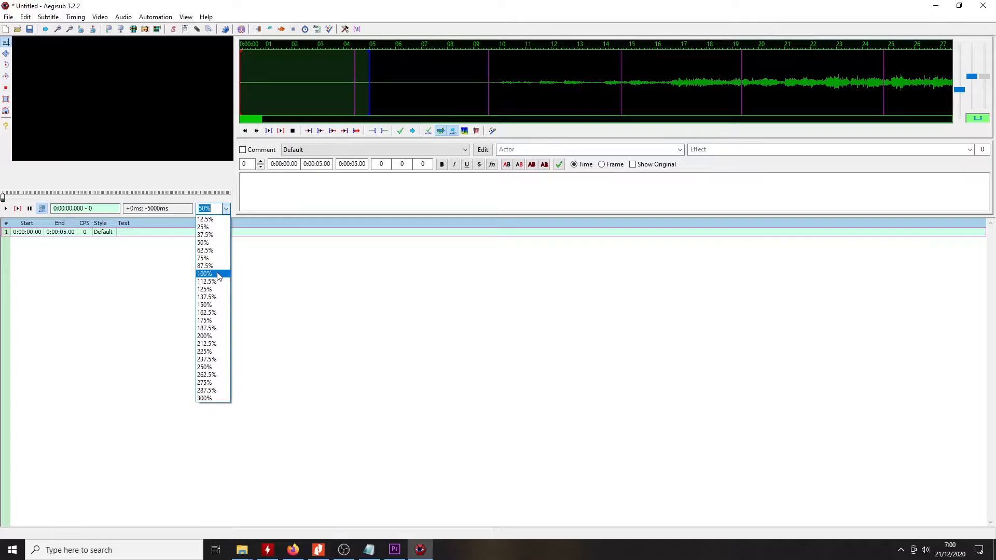
pyautogui.click(218, 274)
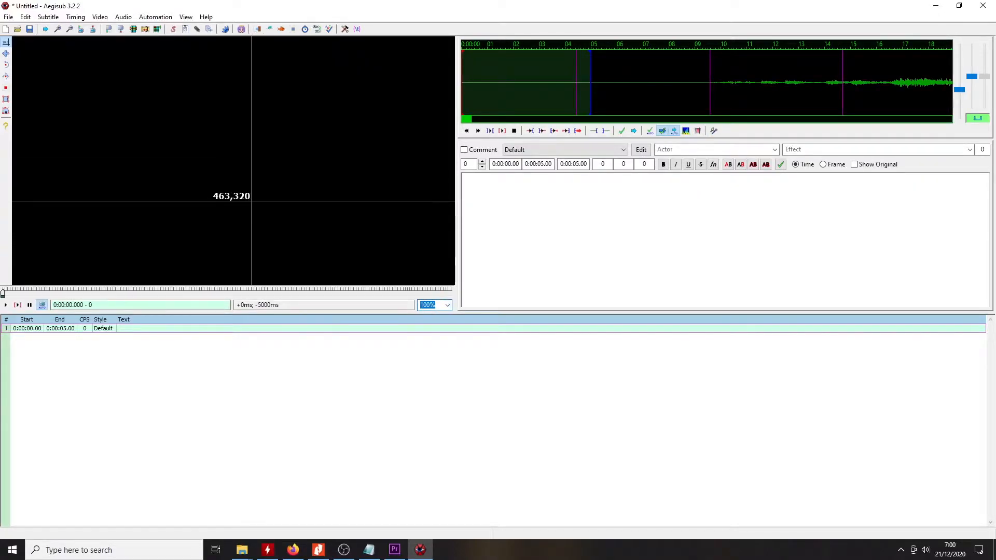
# - Preview the video up to about 0:00:23 and return to the first subtitle line
pyautogui.click(4, 306)
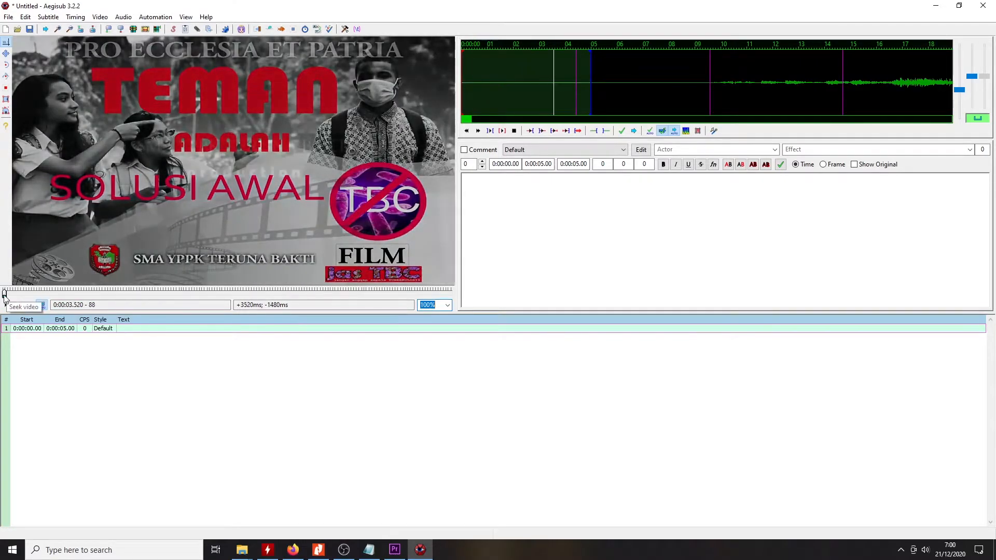
pyautogui.moveTo(4, 296)
pyautogui.mouseDown()
pyautogui.moveTo(54, 296)
pyautogui.moveTo(14, 295)
pyautogui.mouseUp()
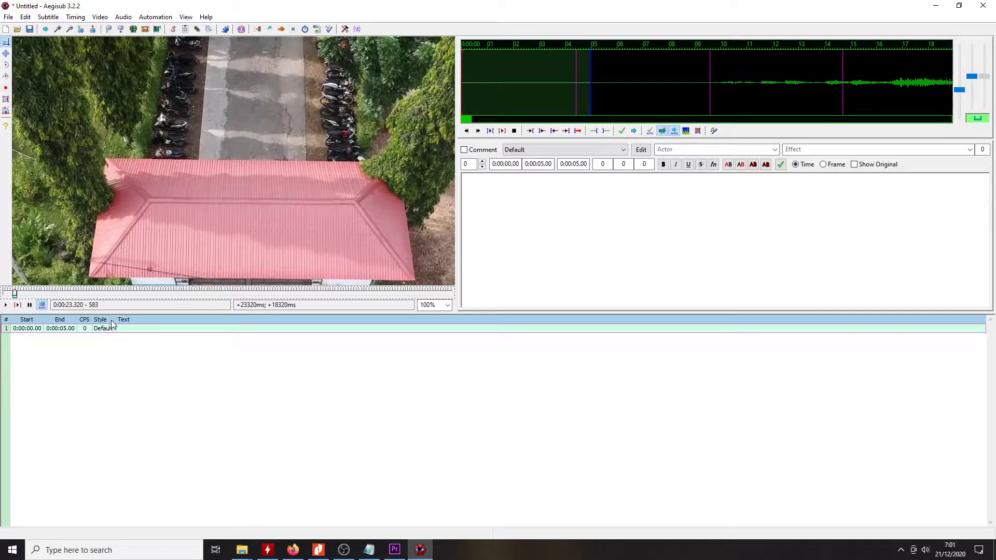
pyautogui.click(132, 330)
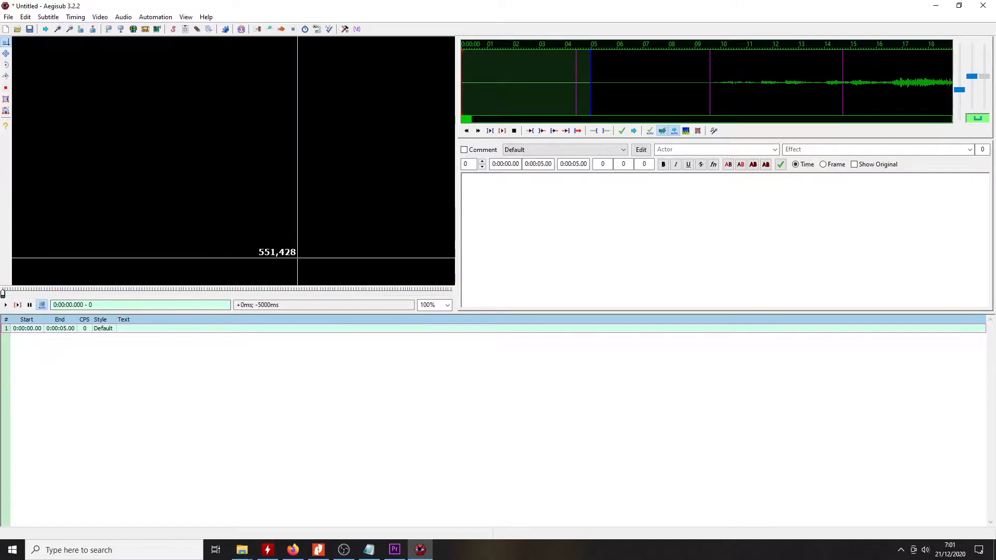
# - Switch to the video transcription text file in Notepad and reposition its window over the subtitle editor
pyautogui.click(371, 551)
pyautogui.click(507, 292)
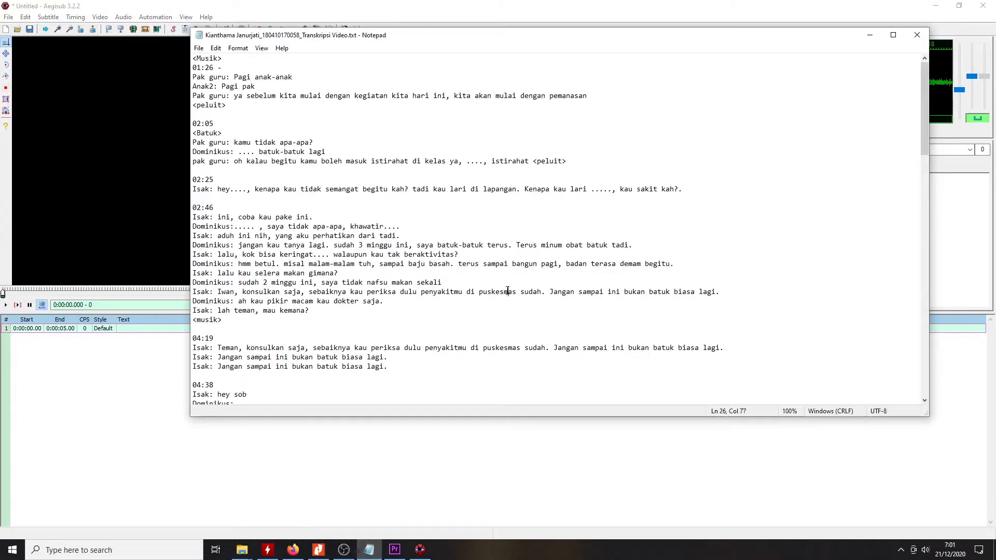
pyautogui.moveTo(576, 41); pyautogui.dragTo(600, 87)
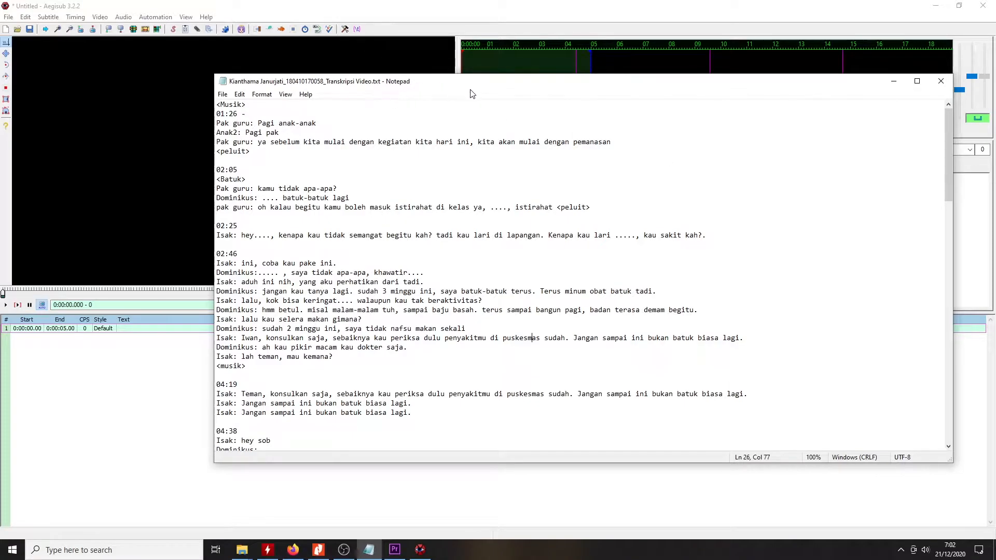
pyautogui.moveTo(494, 84); pyautogui.dragTo(530, 88)
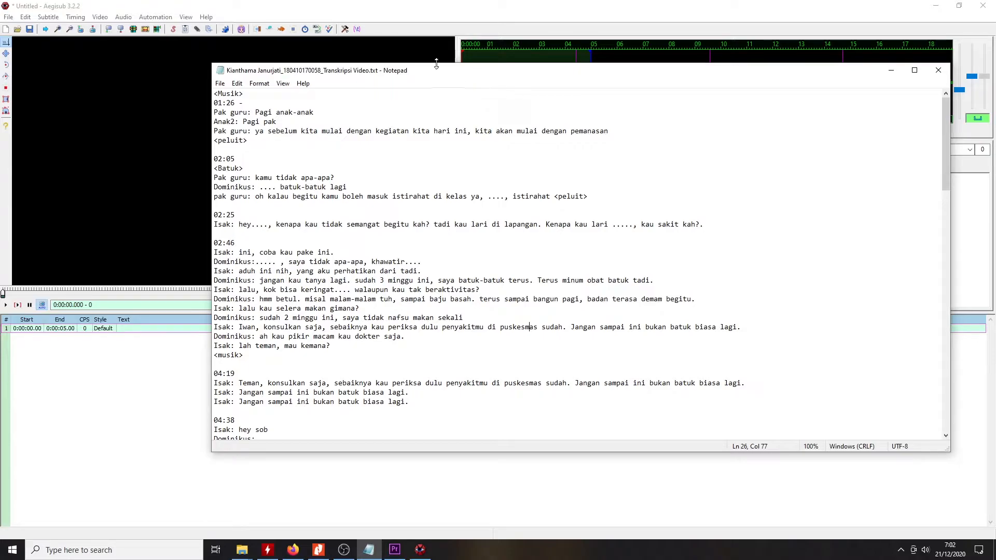
pyautogui.moveTo(424, 74); pyautogui.dragTo(527, 120)
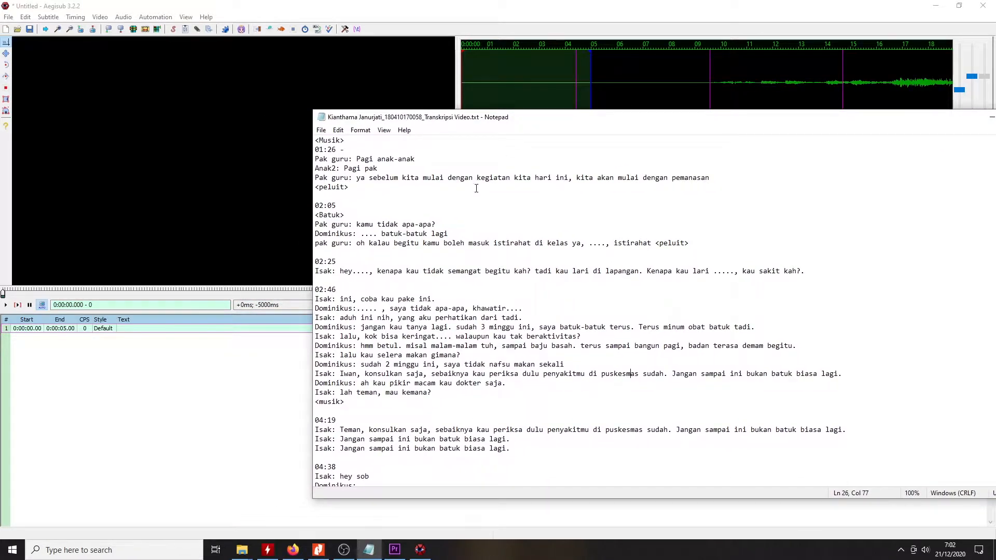
# - Examine the 01:26 timestamp, speaker labels and dialogue lines at the start of the transcript, and minimize Notepad
pyautogui.moveTo(319, 151); pyautogui.dragTo(332, 151)
pyautogui.click(362, 159)
pyautogui.moveTo(357, 160); pyautogui.dragTo(315, 162)
pyautogui.click(357, 178)
pyautogui.click(357, 187)
pyautogui.moveTo(896, 120); pyautogui.dragTo(822, 115)
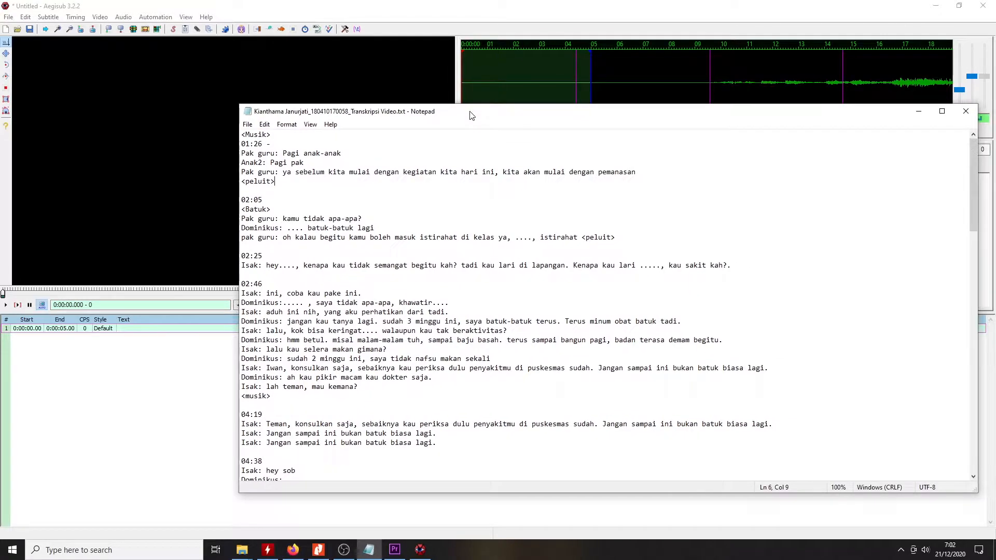
pyautogui.click(918, 111)
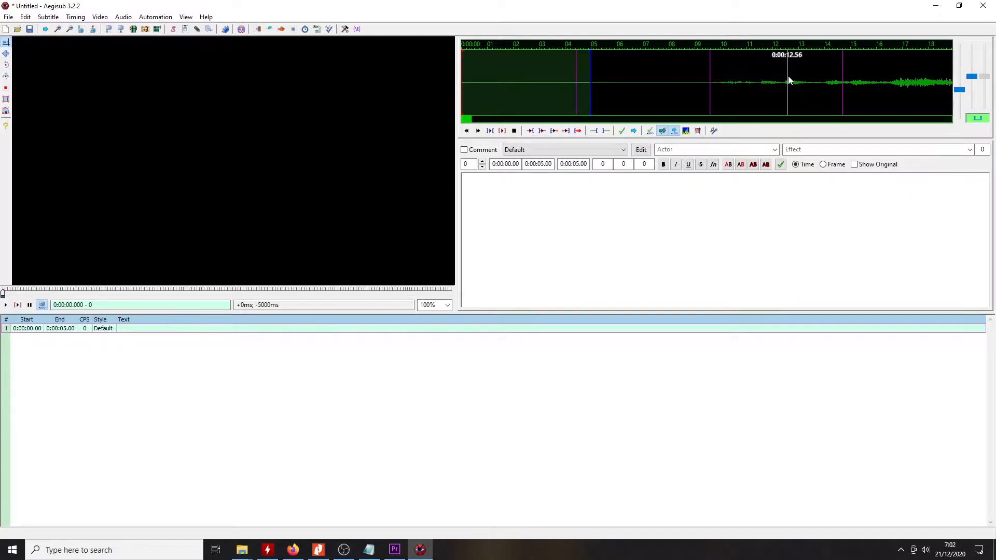
# - Switch the audio display from waveform to Spectrum Display
pyautogui.scroll(-3, 778, 78)
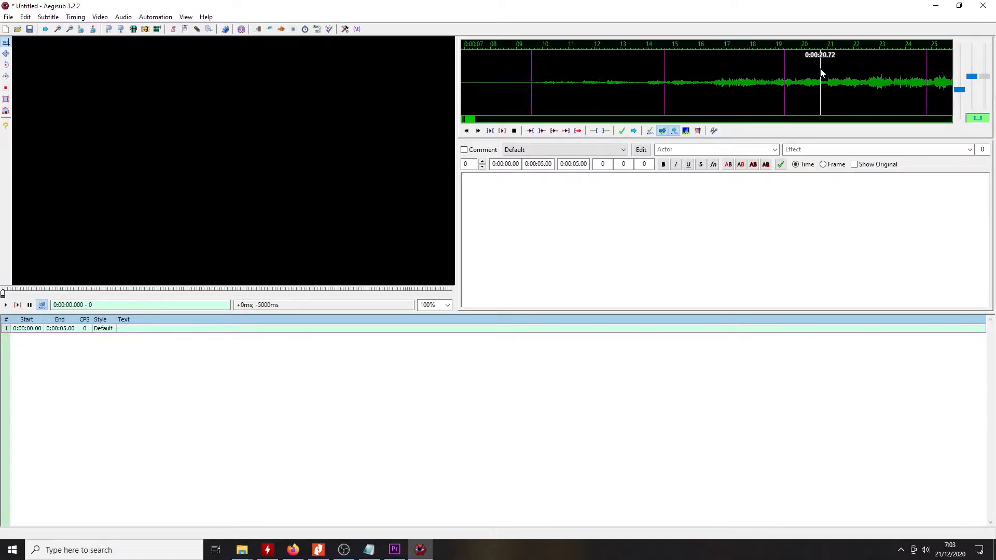
pyautogui.scroll(-9, 821, 73)
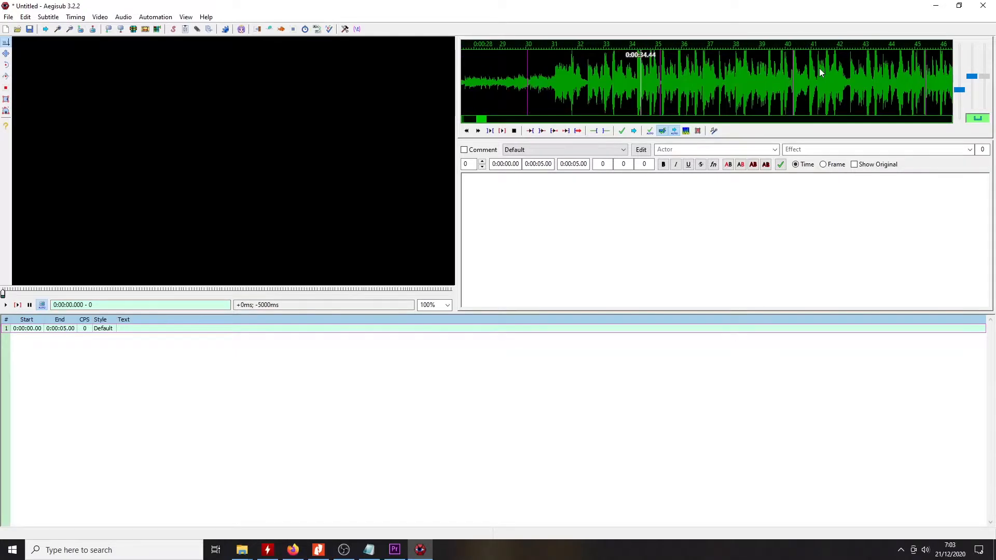
pyautogui.scroll(-3, 820, 70)
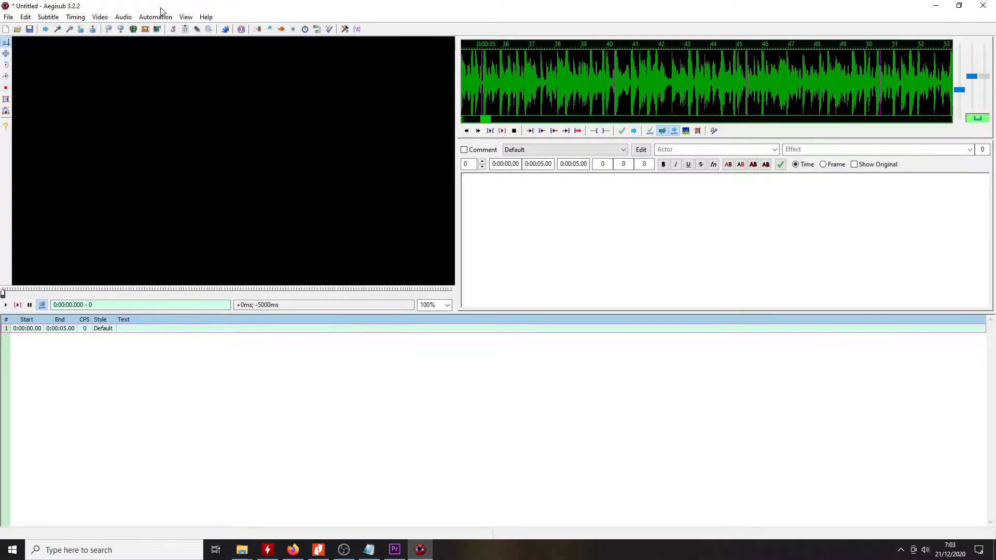
pyautogui.click(126, 17)
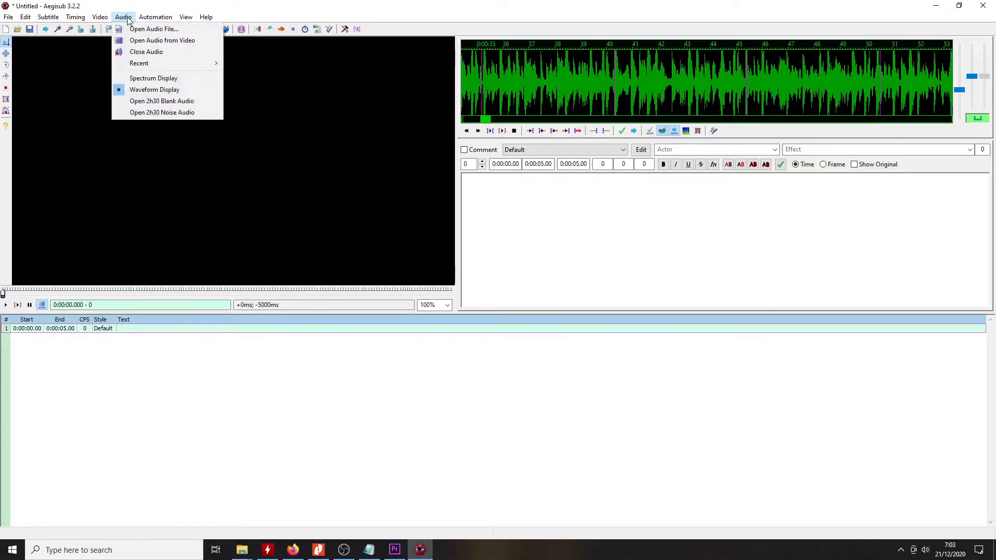
pyautogui.click(154, 78)
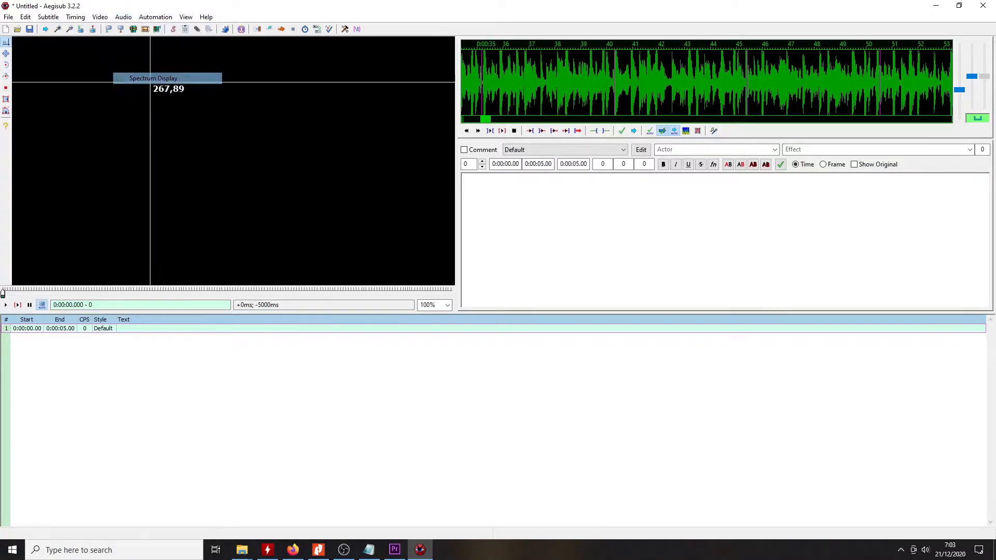
# - Examine the audio spectrum up to about the two-minute mark
pyautogui.scroll(-5, 684, 85)
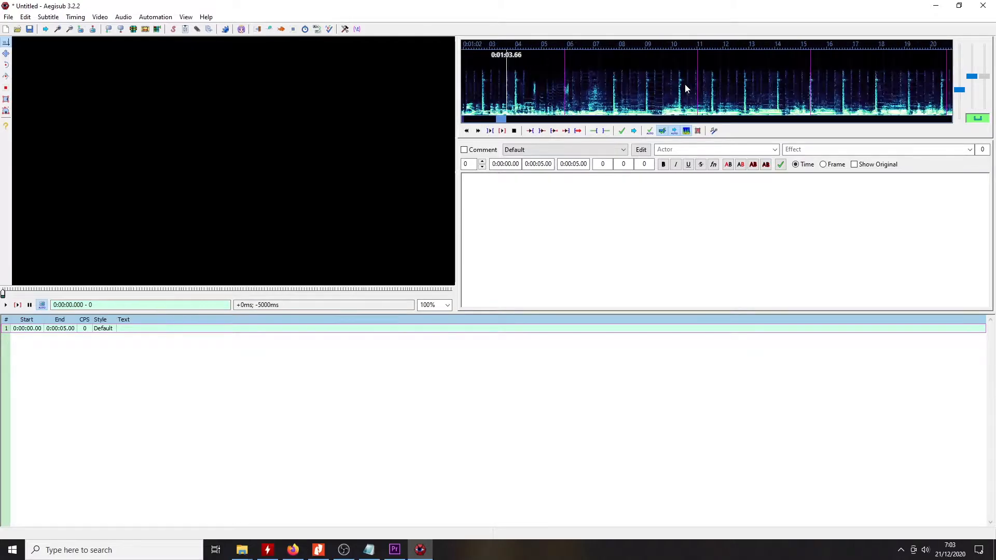
pyautogui.scroll(-3, 686, 88)
pyautogui.scroll(-2, 687, 89)
pyautogui.scroll(2, 686, 83)
pyautogui.scroll(1, 685, 84)
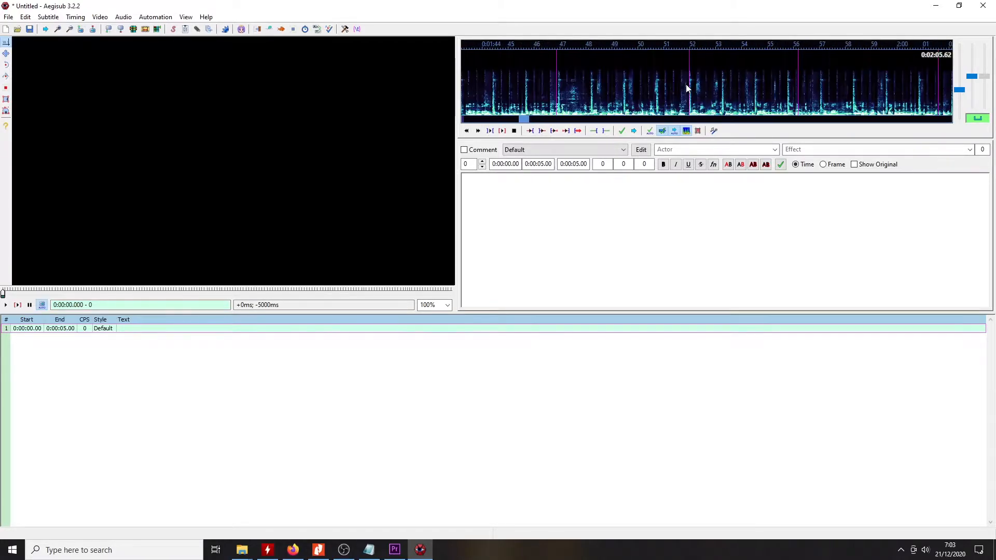
# - Switch the audio display from spectrum back to Waveform Display
pyautogui.click(123, 17)
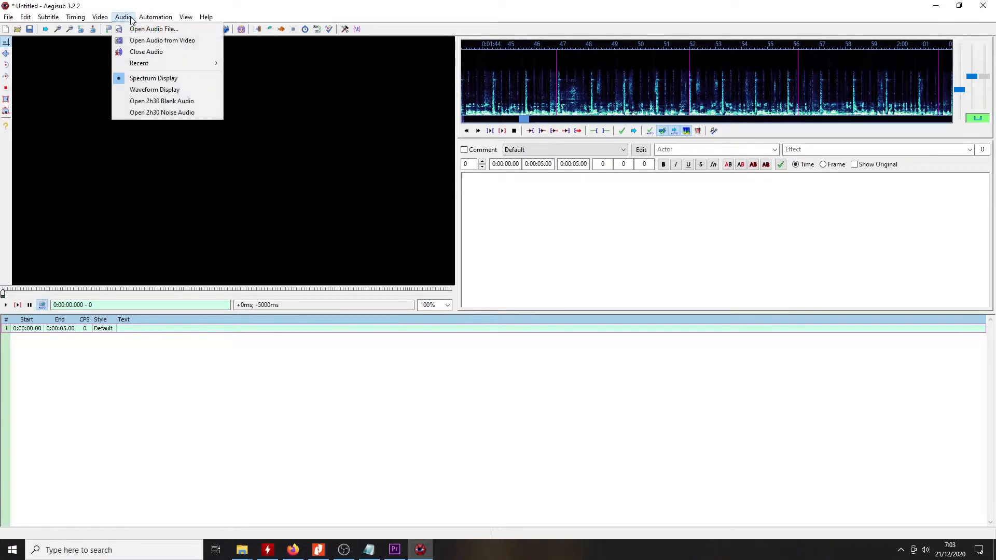
pyautogui.moveTo(206, 17)
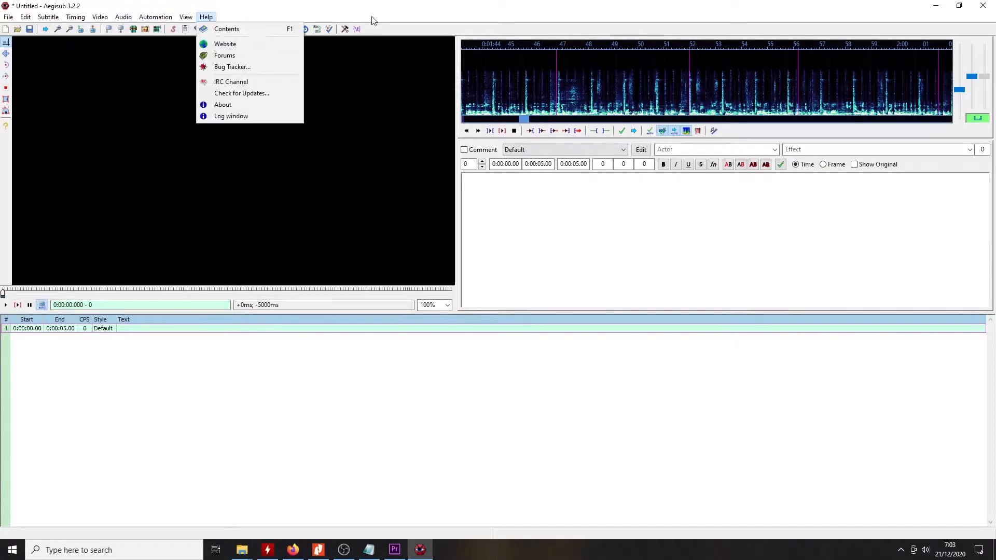
pyautogui.click(762, 12)
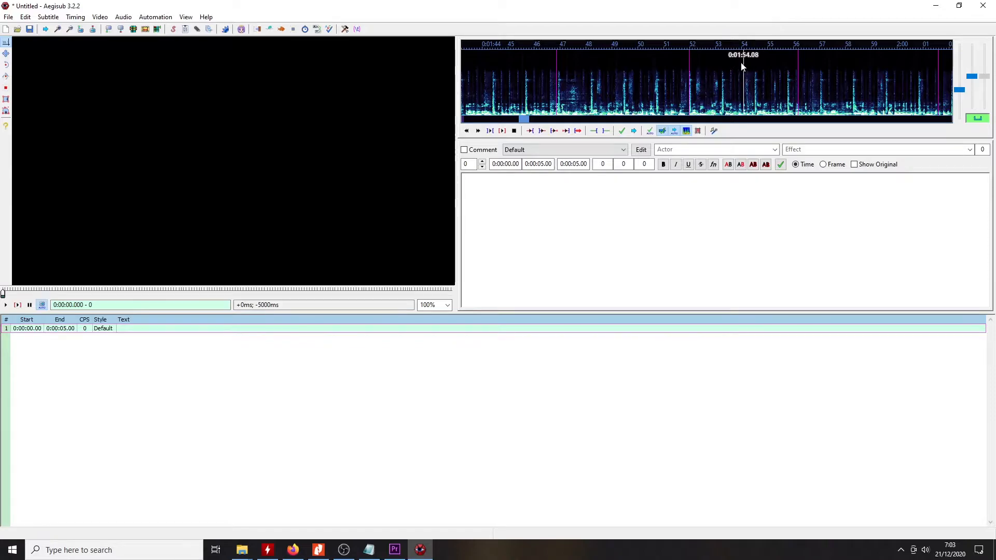
pyautogui.click(123, 18)
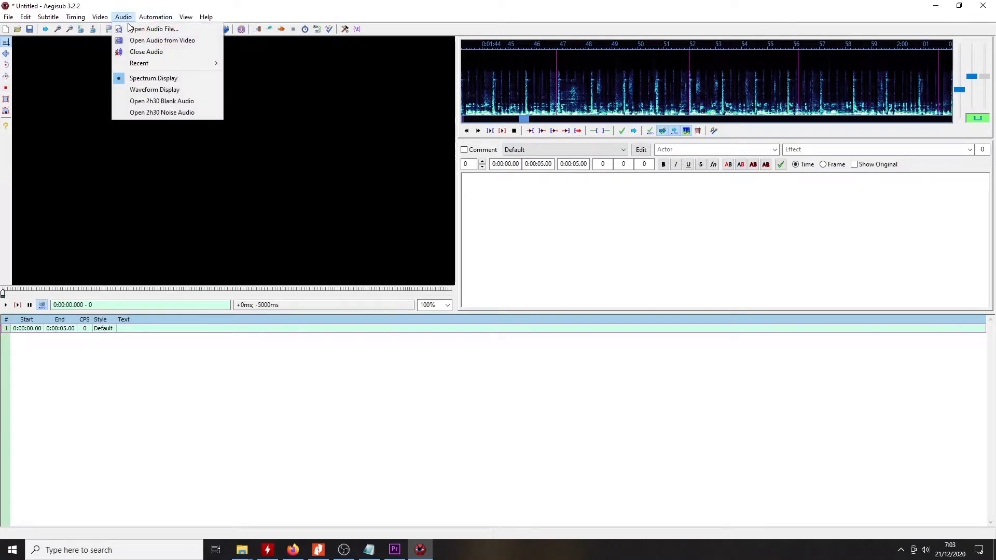
pyautogui.click(146, 87)
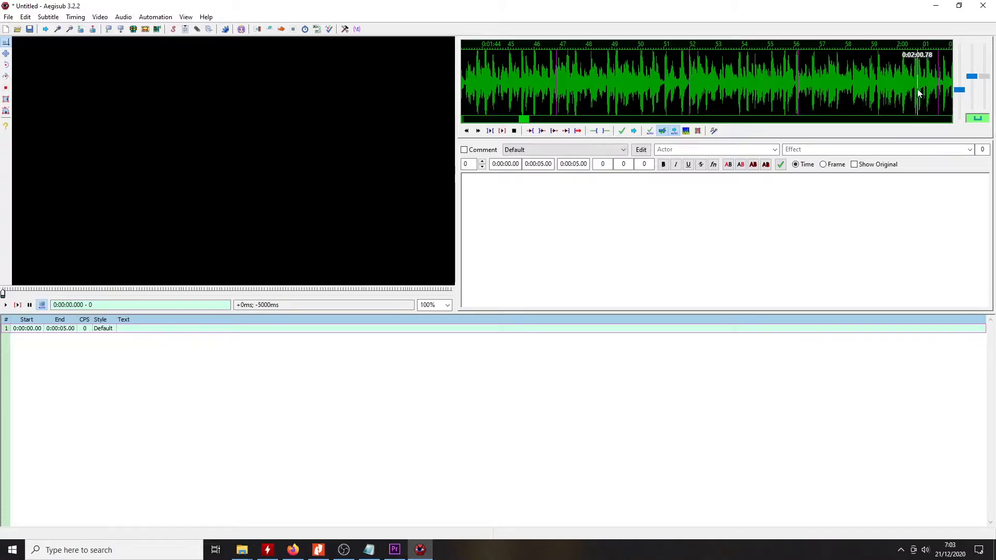
# - Stretch the waveform's time scale, adjust its amplitude scale, and examine the audio backwards from about 0:01:51 to 0:01:27
pyautogui.moveTo(961, 95); pyautogui.dragTo(975, 79)
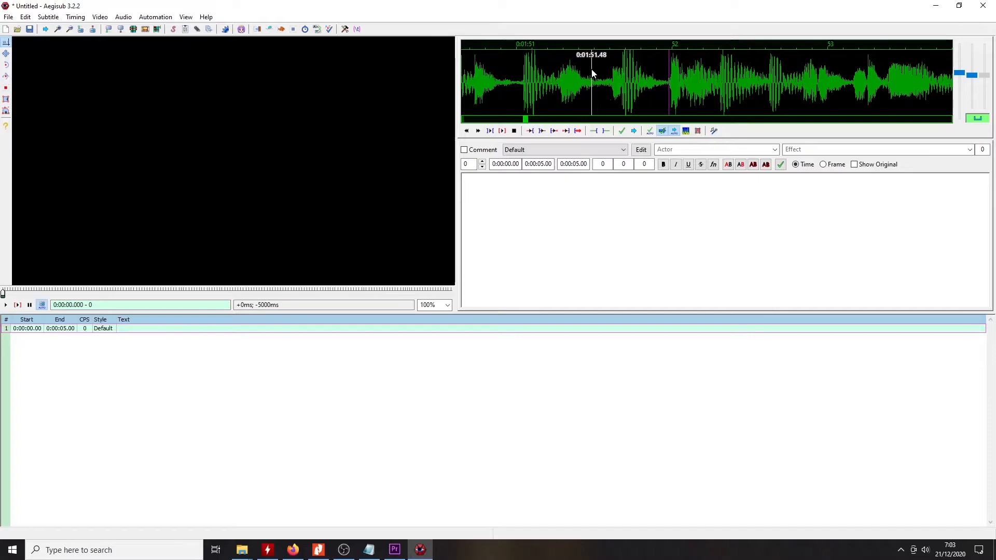
pyautogui.scroll(2, 597, 73)
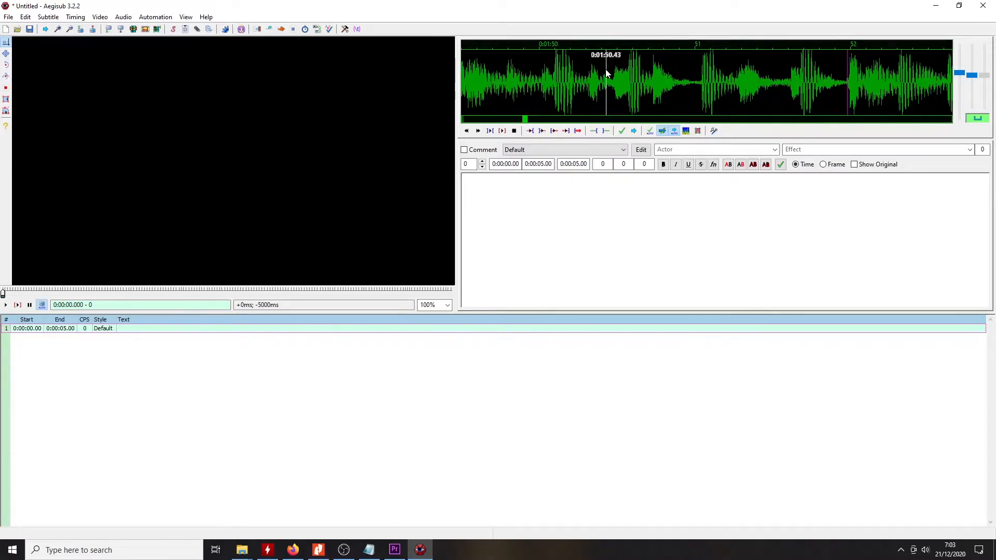
pyautogui.scroll(8, 562, 70)
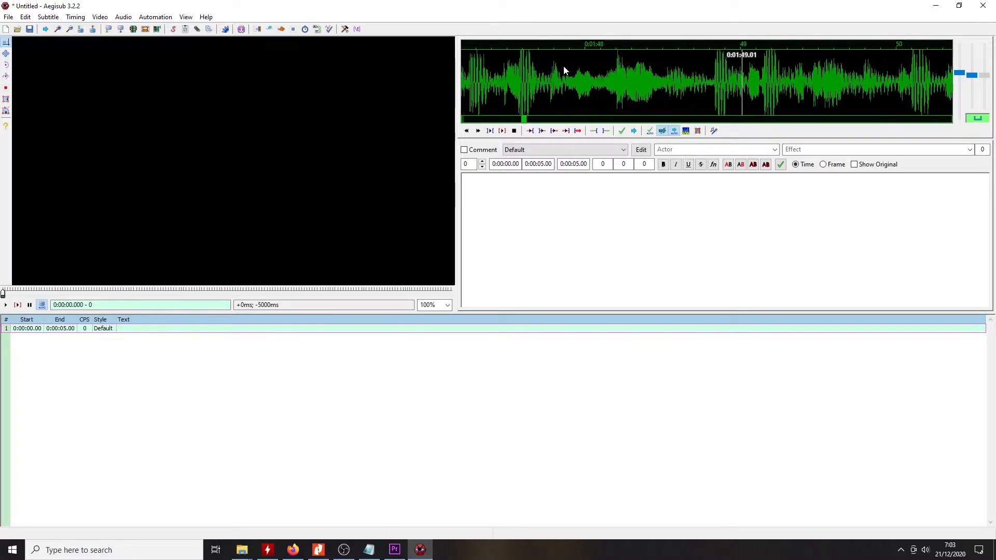
pyautogui.scroll(15, 518, 63)
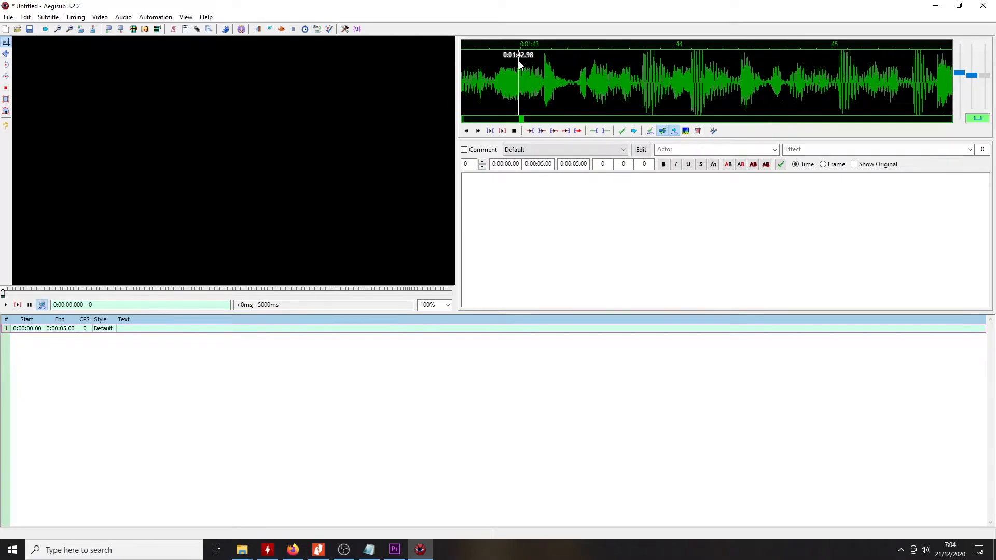
pyautogui.scroll(5, 540, 68)
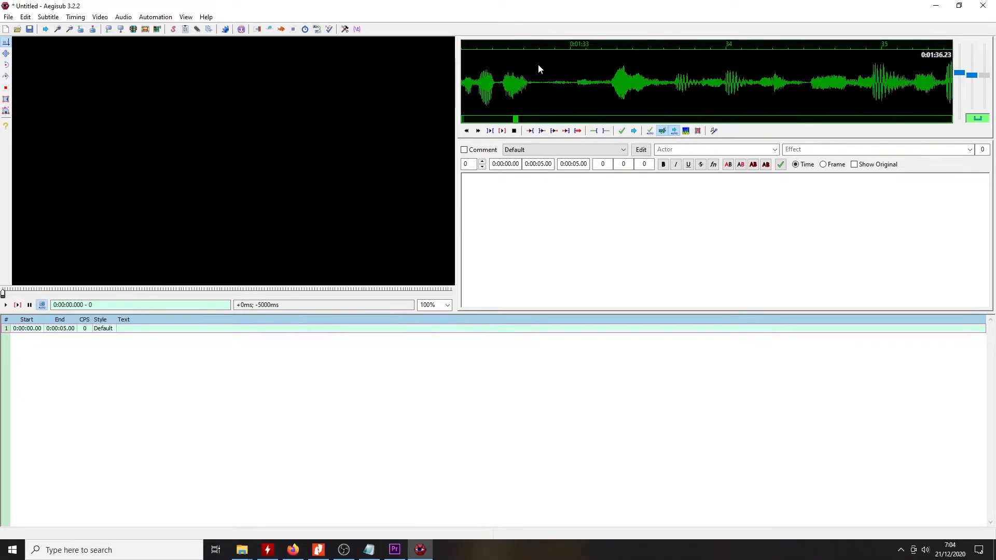
pyautogui.scroll(3, 612, 83)
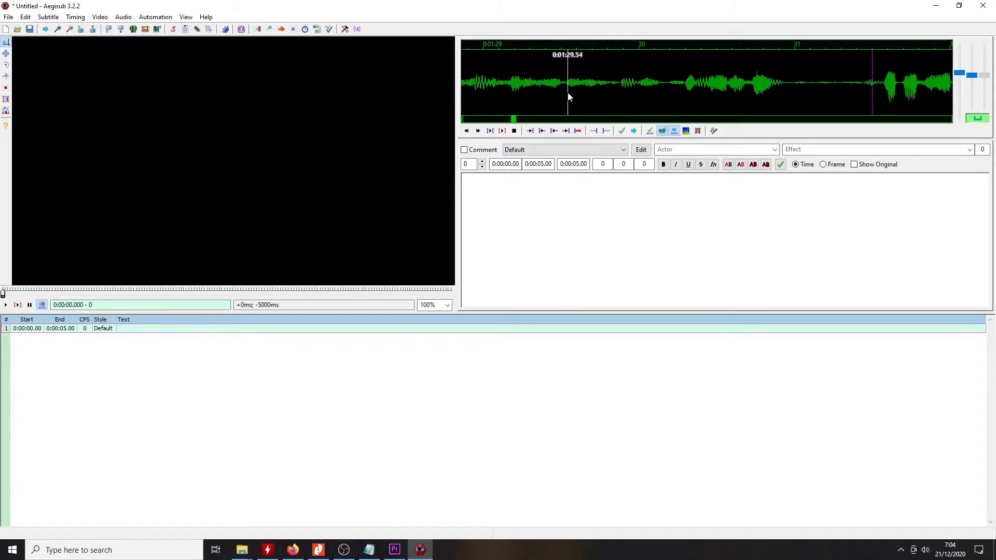
pyautogui.moveTo(973, 78); pyautogui.dragTo(973, 64)
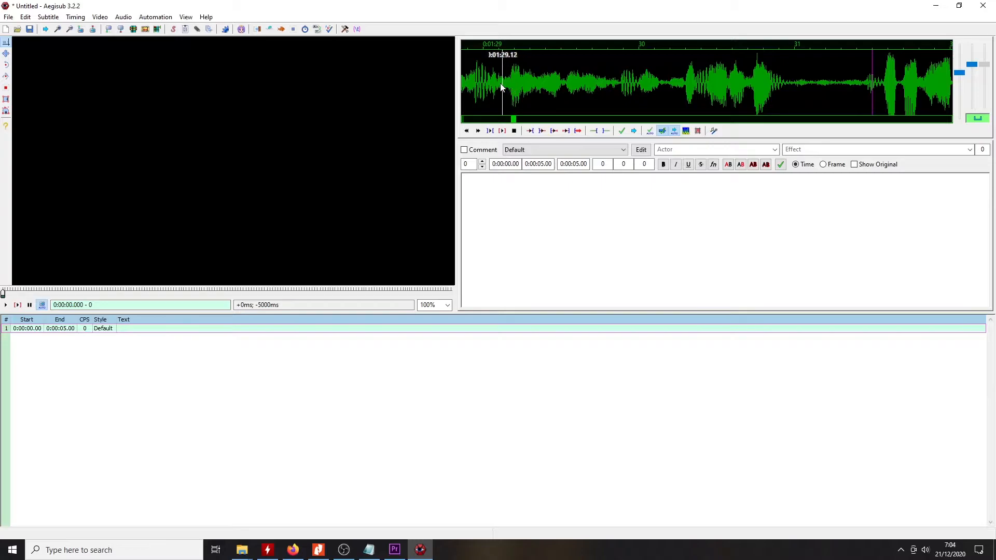
pyautogui.scroll(2, 500, 83)
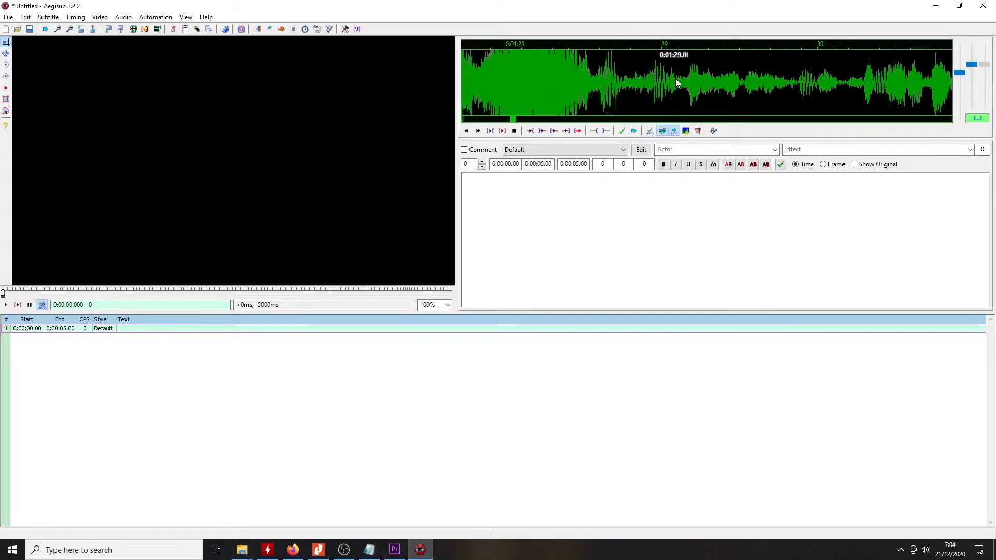
pyautogui.scroll(2, 674, 81)
pyautogui.moveTo(972, 65); pyautogui.dragTo(972, 80)
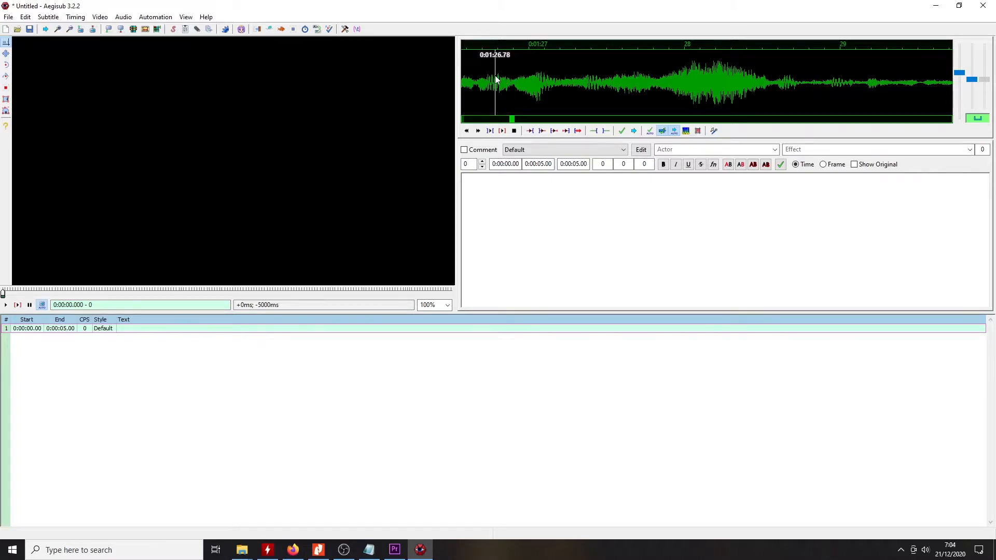
# - Mark the first spoken phrase on the waveform from about 0:01:26 to just before 0:01:27, and play the audio selection
pyautogui.click(478, 79)
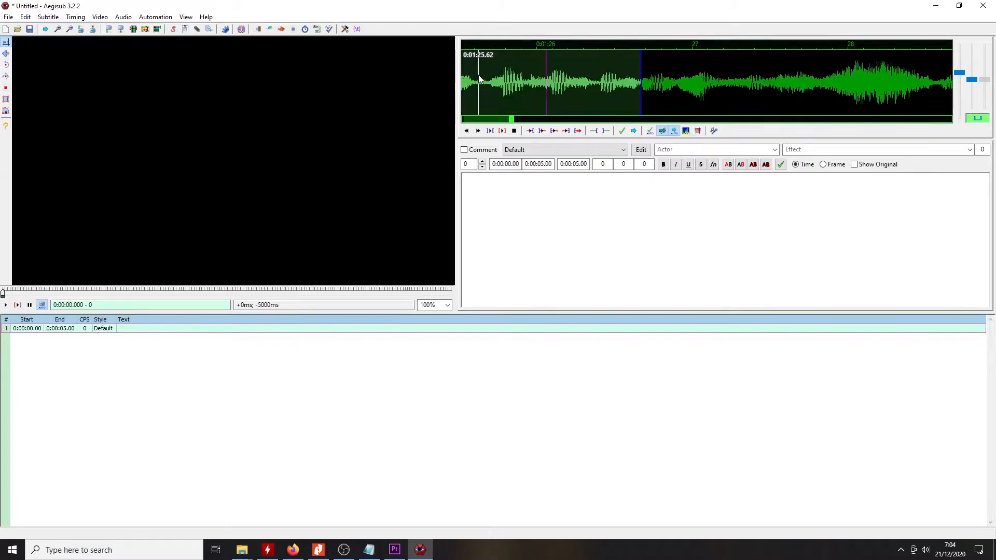
pyautogui.click(538, 72)
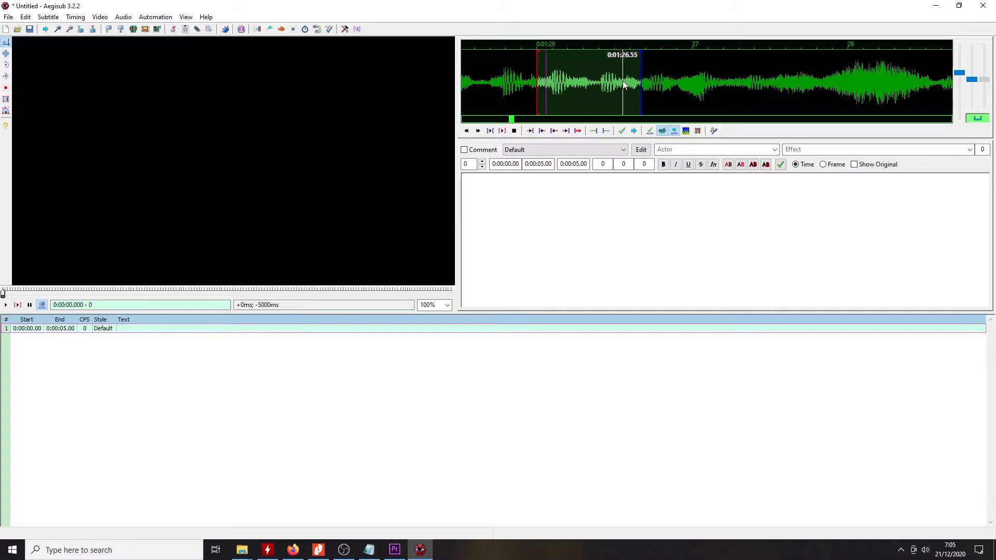
pyautogui.moveTo(622, 83)
pyautogui.mouseDown()
pyautogui.moveTo(837, 81)
pyautogui.moveTo(684, 78)
pyautogui.mouseUp()
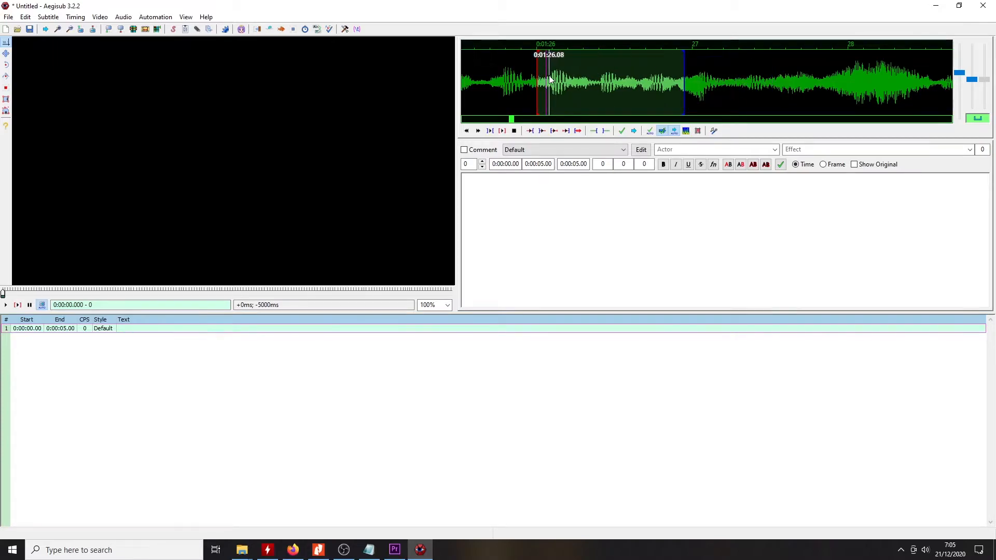
pyautogui.click(514, 73)
pyautogui.click(525, 73)
pyautogui.click(534, 78)
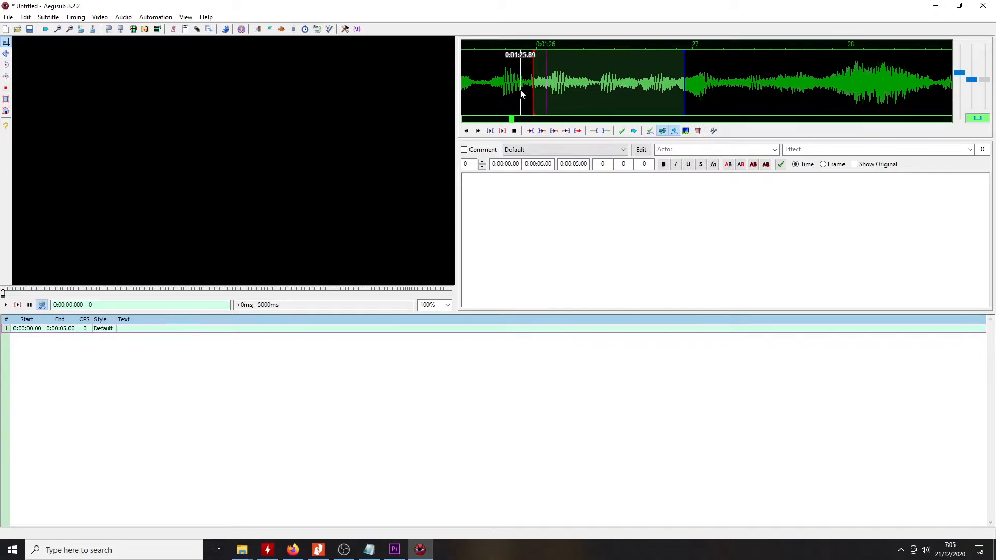
pyautogui.click(502, 131)
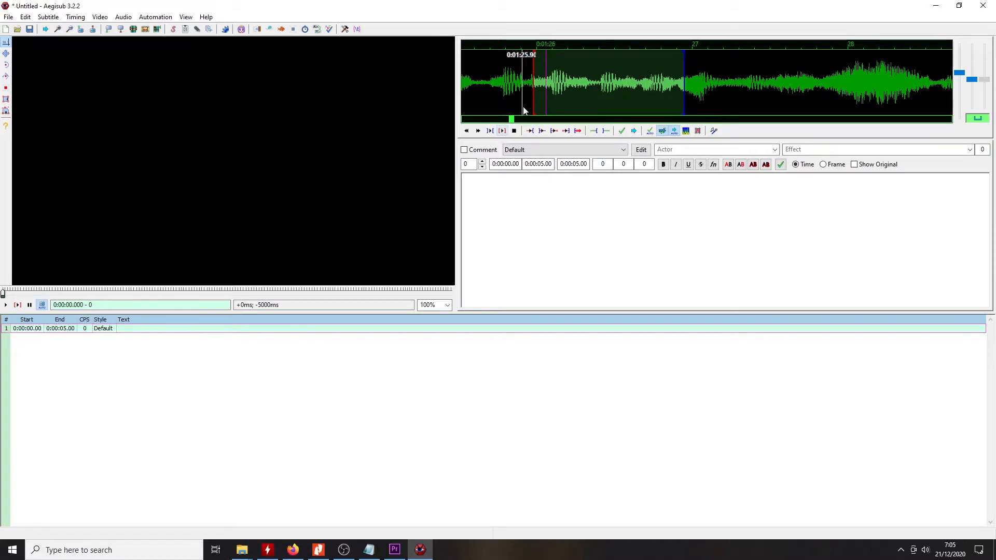
# - Refine the phrase's audio selection to start at about 0:01:26.15 and end at about 0:01:27.00, playing it to check
pyautogui.click(552, 85)
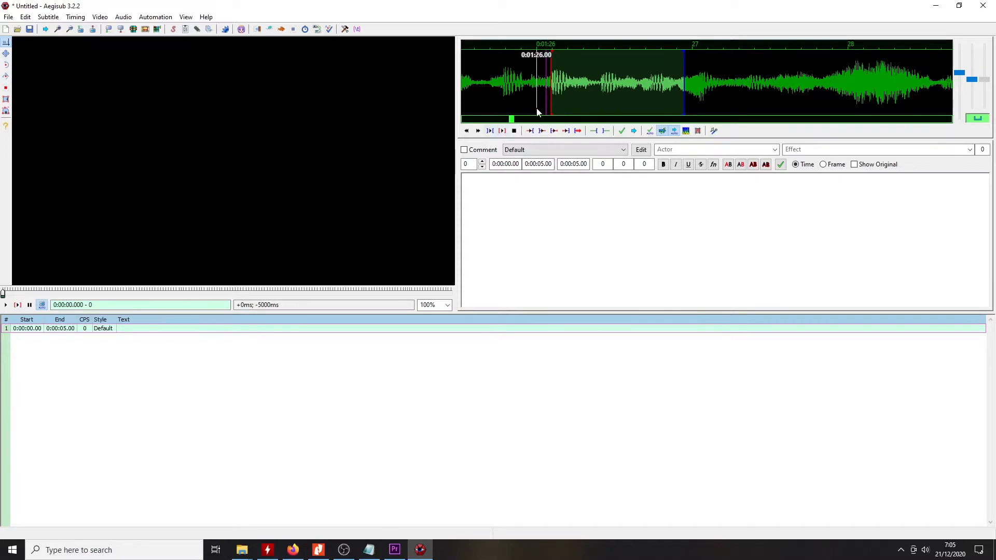
pyautogui.click(502, 131)
pyautogui.click(556, 80)
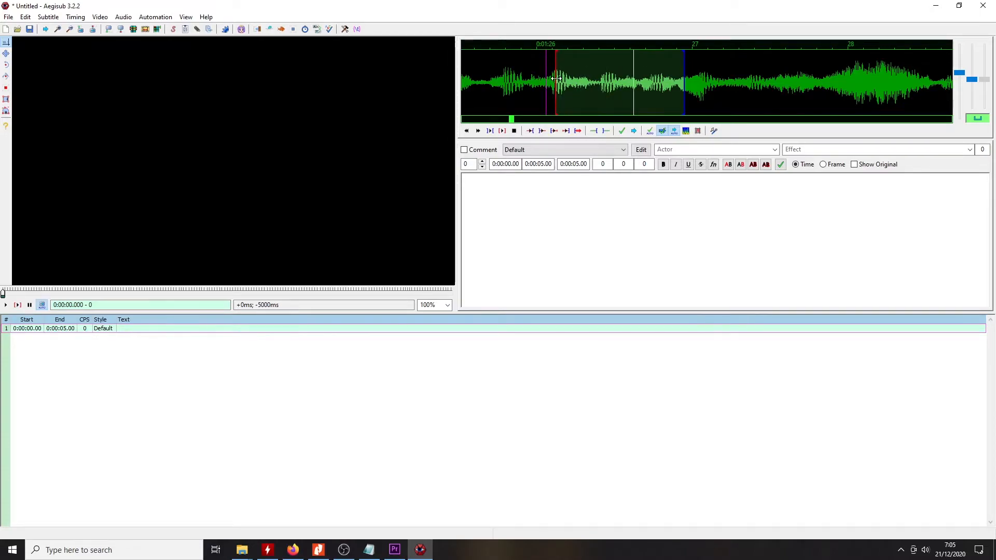
pyautogui.click(560, 80)
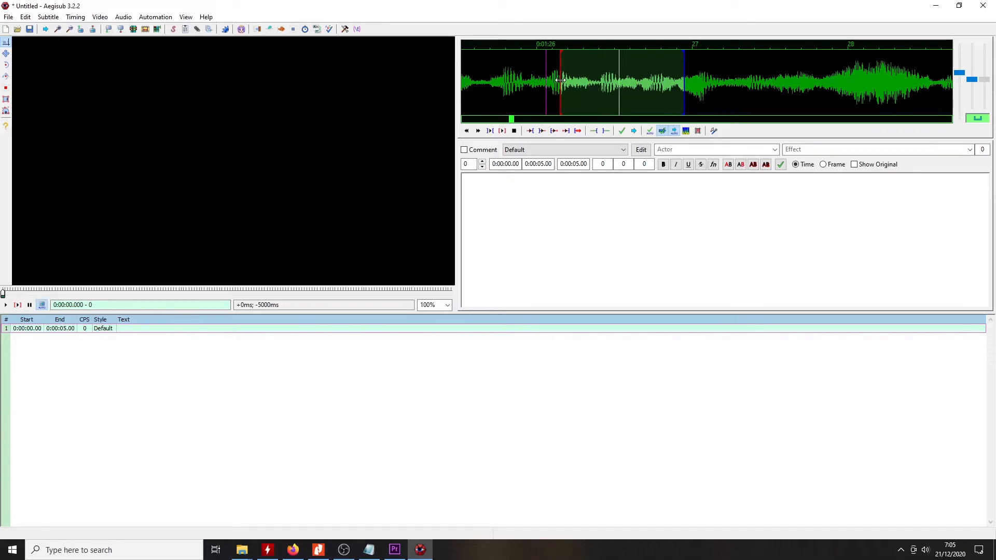
pyautogui.rightClick(692, 86)
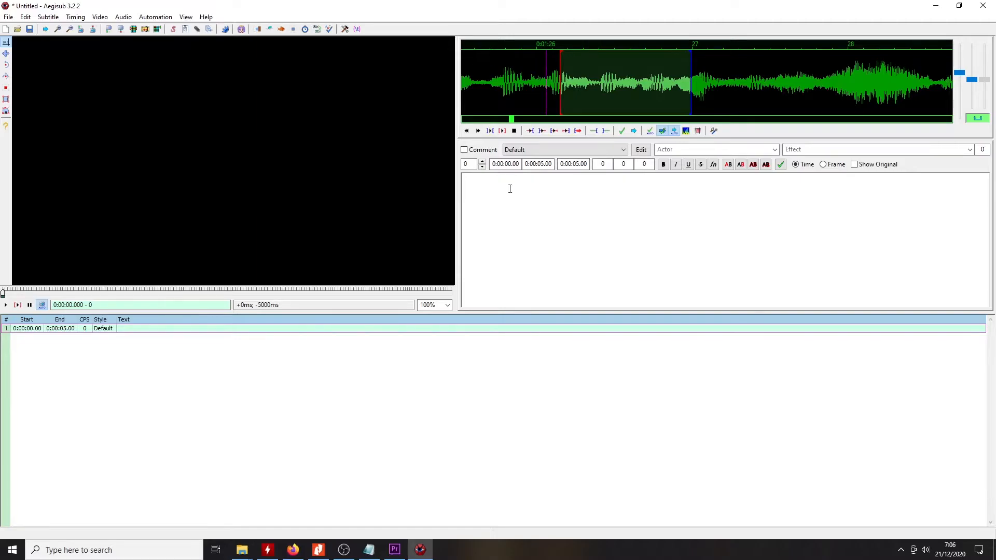
# - Copy "Pagi anak-anak" from the transcript in Notepad and paste it as the first subtitle line in Aegisub
pyautogui.click(368, 550)
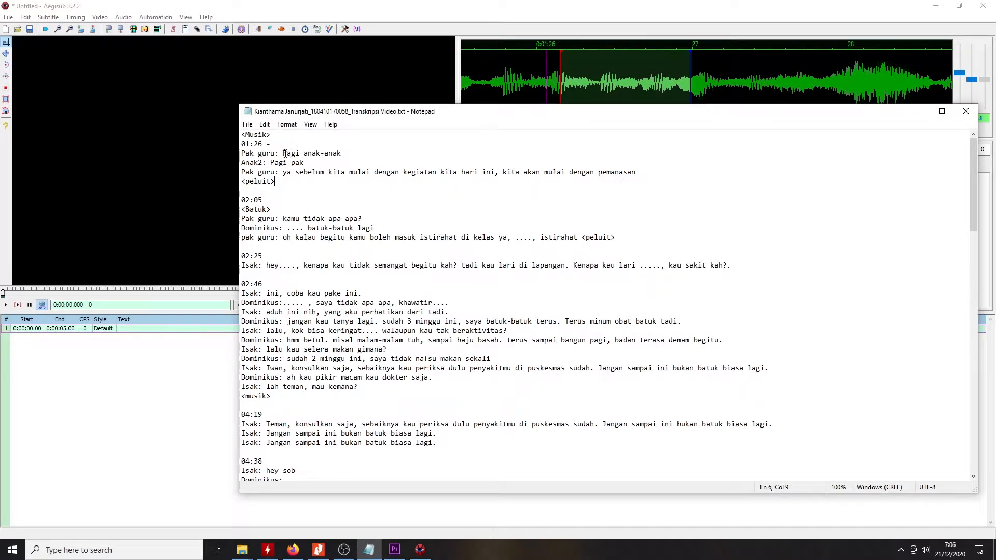
pyautogui.moveTo(283, 154); pyautogui.dragTo(346, 155)
pyautogui.hotkey('ctrl', 'c')
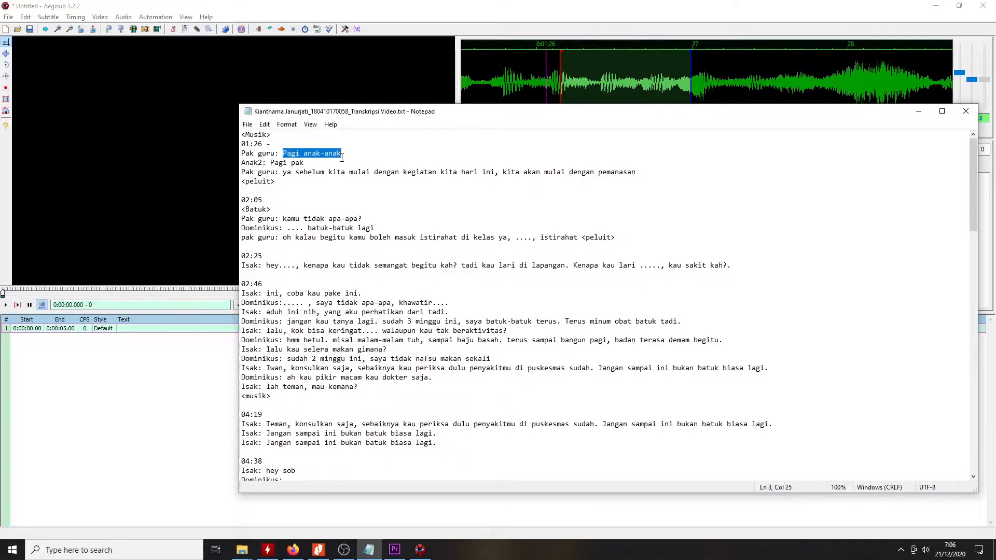
pyautogui.click(198, 328)
pyautogui.hotkey('ctrl', 'v')
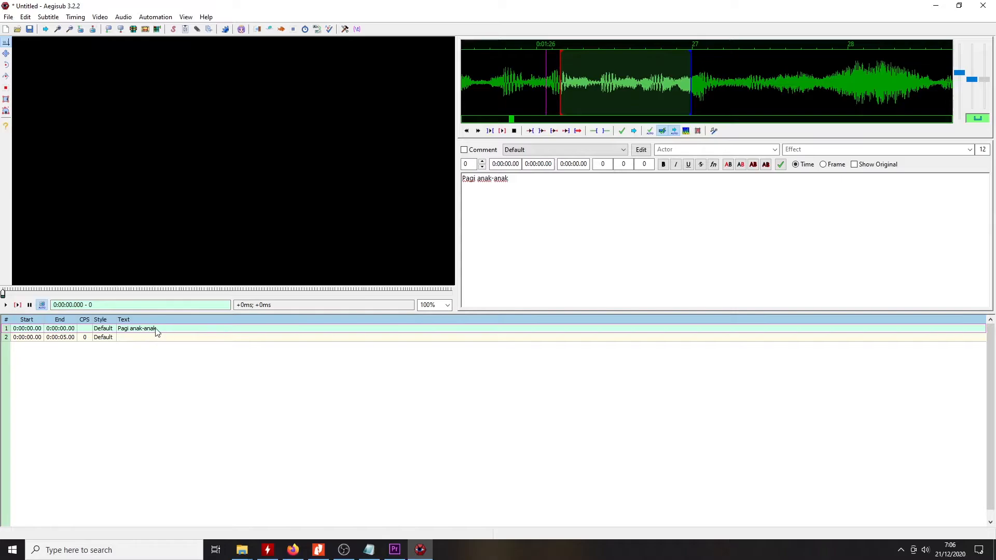
# - Preview the video at about 0:01:27 to check the scene matching the first subtitle line
pyautogui.click(13, 293)
pyautogui.moveTo(13, 293); pyautogui.dragTo(48, 297)
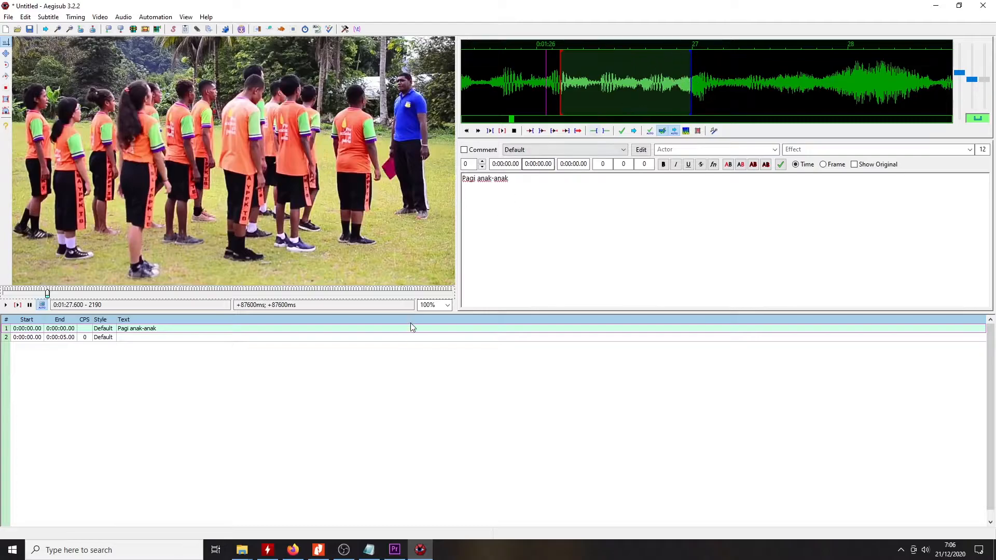
pyautogui.click(379, 333)
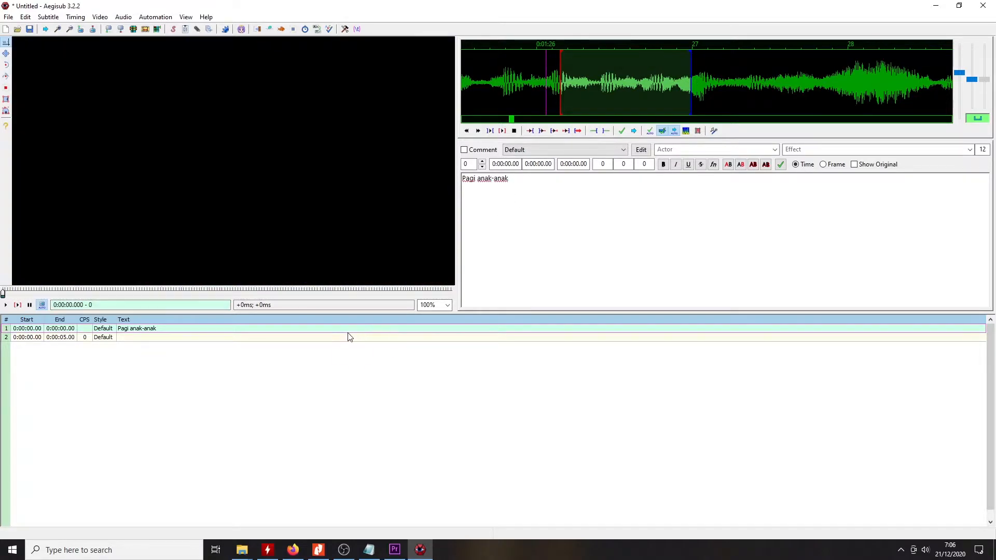
# - Reselect the "Pagi anak-anak" line and mark its audio from about 0:01:26.0 to 0:01:26.4 on the waveform
pyautogui.click(314, 337)
pyautogui.click(315, 330)
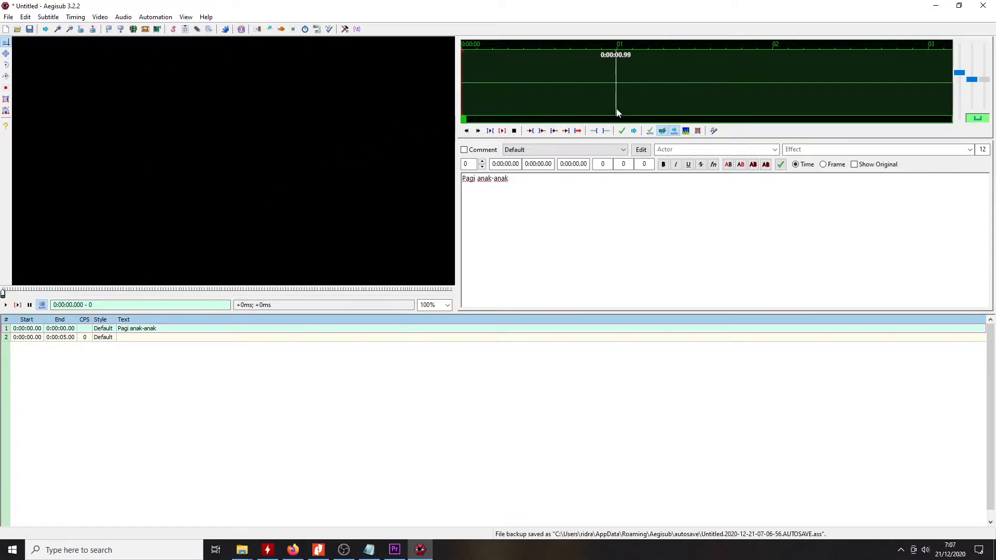
pyautogui.scroll(-9, 627, 103)
pyautogui.scroll(-20, 628, 107)
pyautogui.scroll(-12, 601, 89)
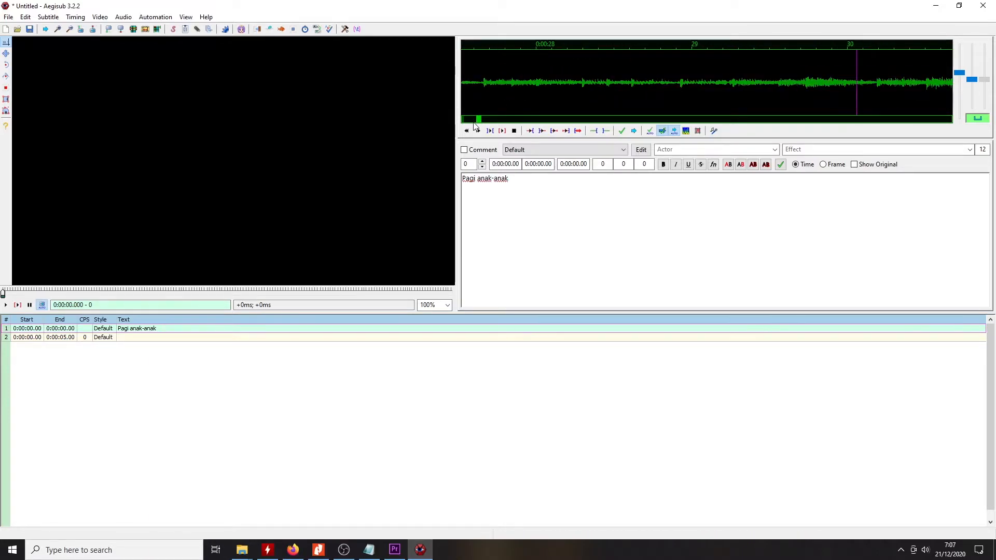
pyautogui.moveTo(479, 120); pyautogui.dragTo(511, 123)
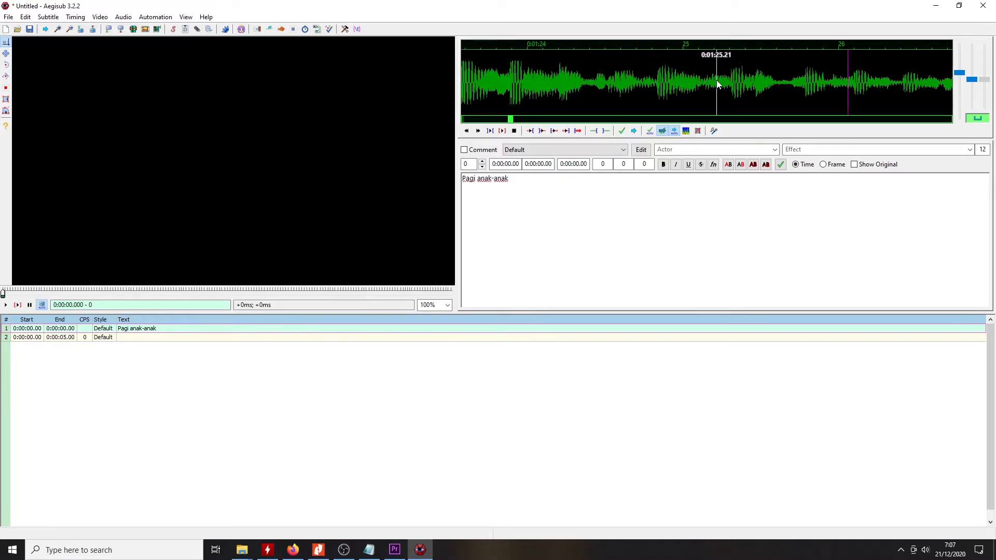
pyautogui.moveTo(853, 81)
pyautogui.mouseDown()
pyautogui.moveTo(914, 79)
pyautogui.moveTo(898, 76)
pyautogui.mouseUp()
pyautogui.click(841, 75)
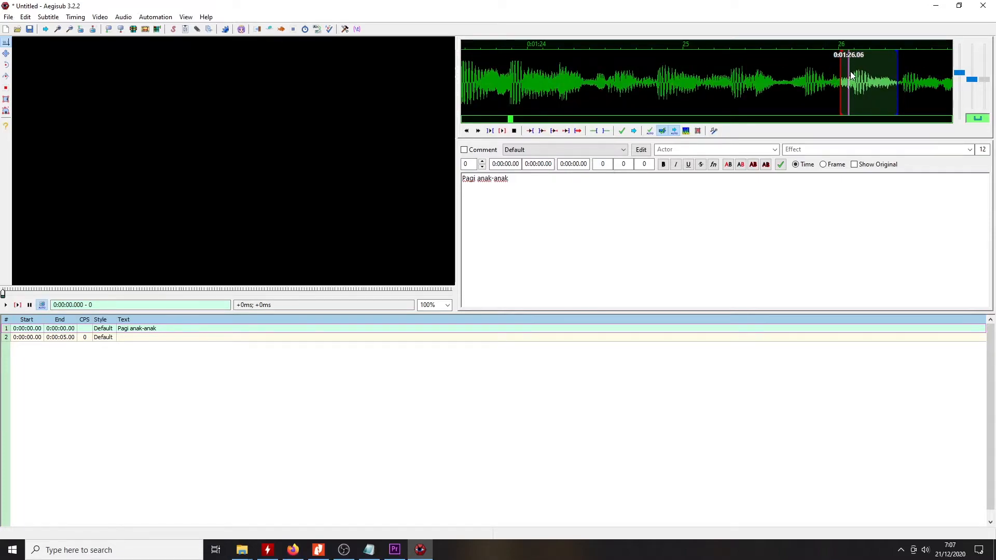
# - Adjust the "Pagi anak-anak" line's audio selection to 0:01:26.13 through 0:01:26.98, playing it to check, and commit the timing
pyautogui.hscroll(3, 818, 89)
pyautogui.moveTo(676, 79); pyautogui.dragTo(789, 79)
pyautogui.press('space')
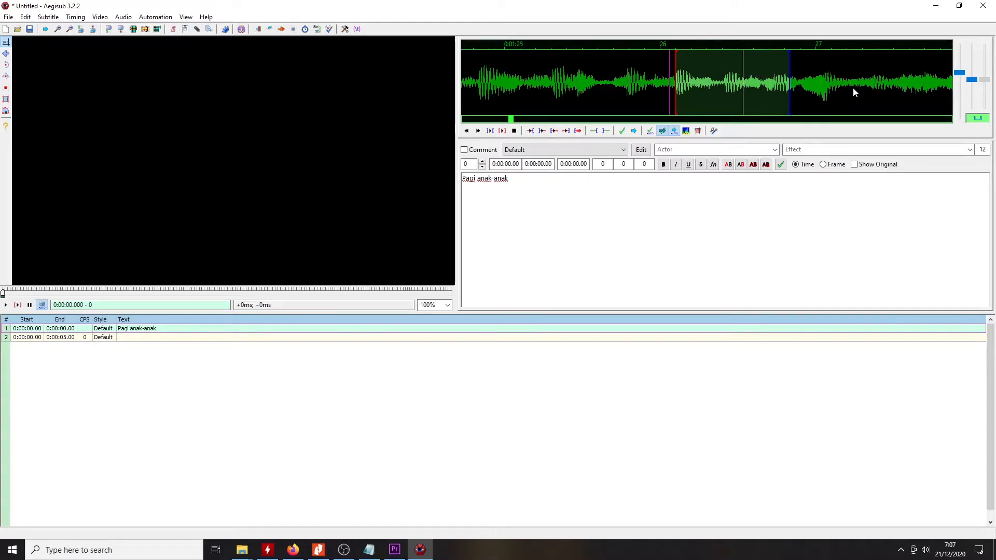
pyautogui.press('space')
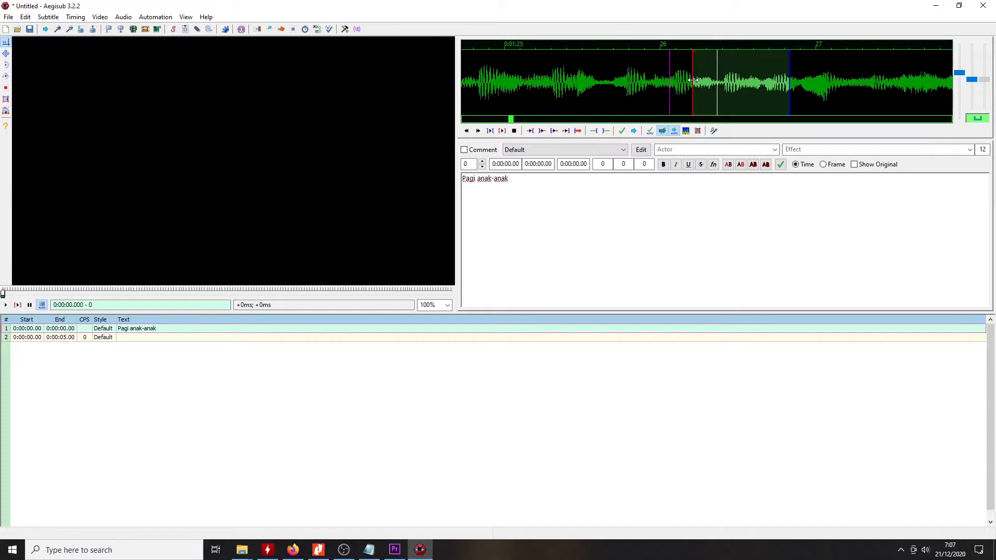
pyautogui.moveTo(692, 80); pyautogui.dragTo(681, 80)
pyautogui.moveTo(789, 79); pyautogui.dragTo(813, 77)
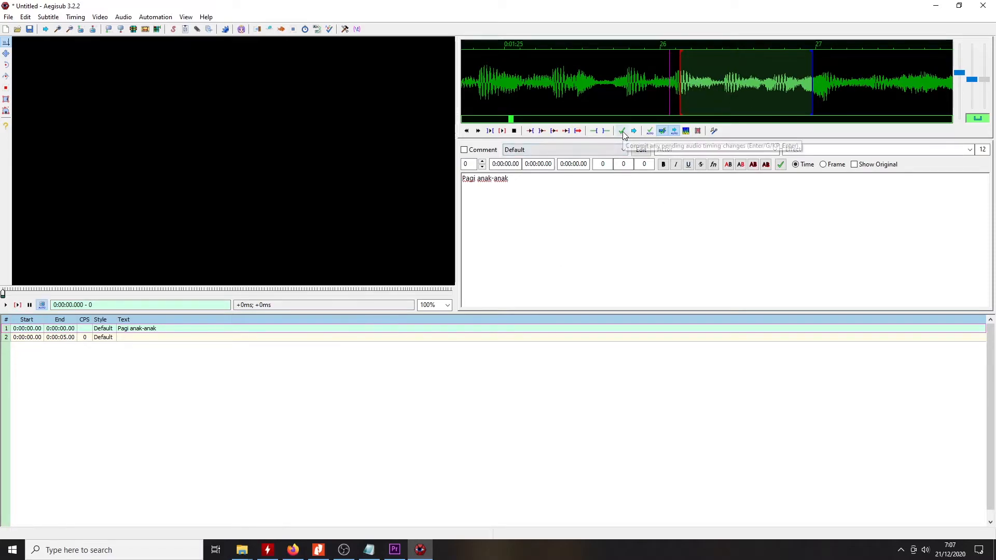
pyautogui.click(623, 132)
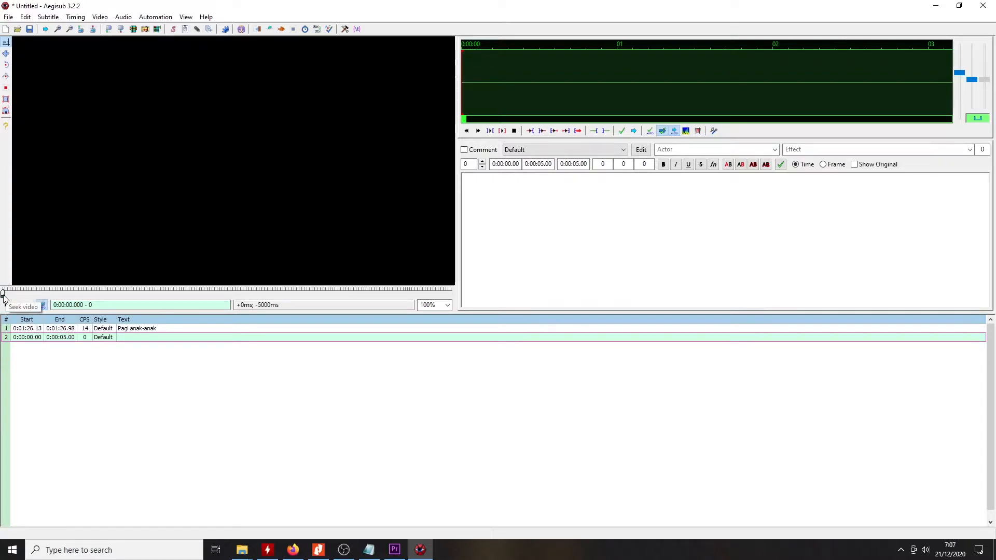
# - Play the video repeatedly between about 0:01:23 and 0:01:28 to check when the first subtitle appears
pyautogui.moveTo(4, 295); pyautogui.dragTo(46, 295)
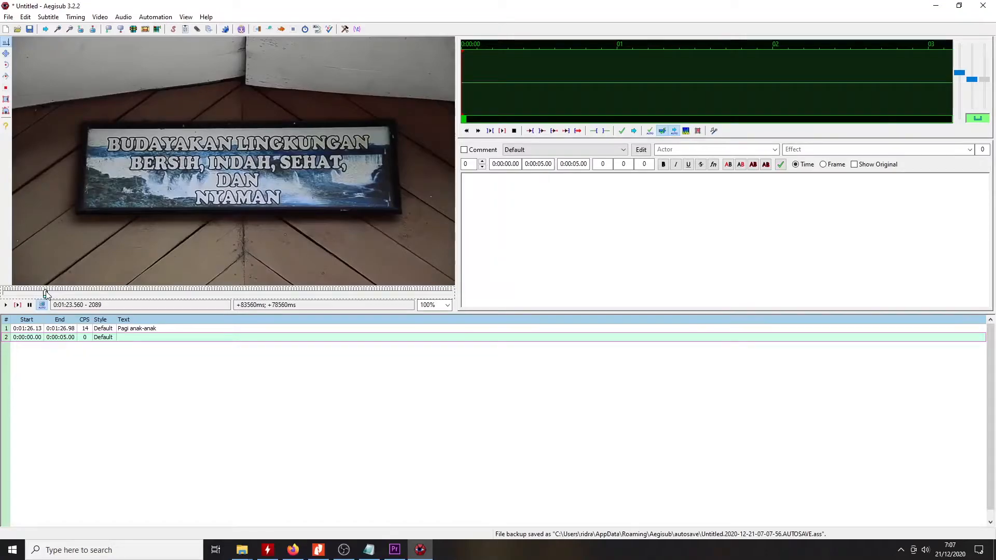
pyautogui.click(6, 306)
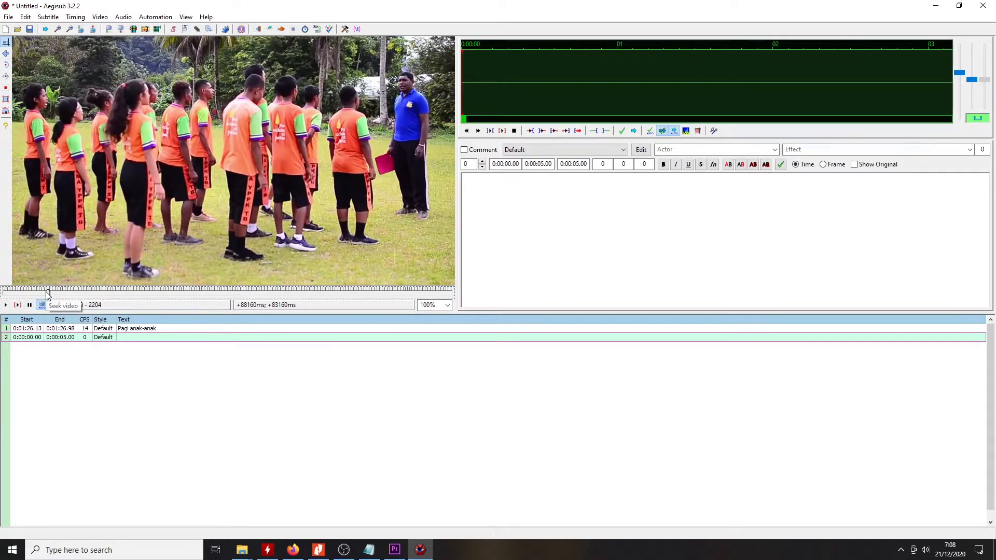
pyautogui.moveTo(47, 293); pyautogui.dragTo(47, 294)
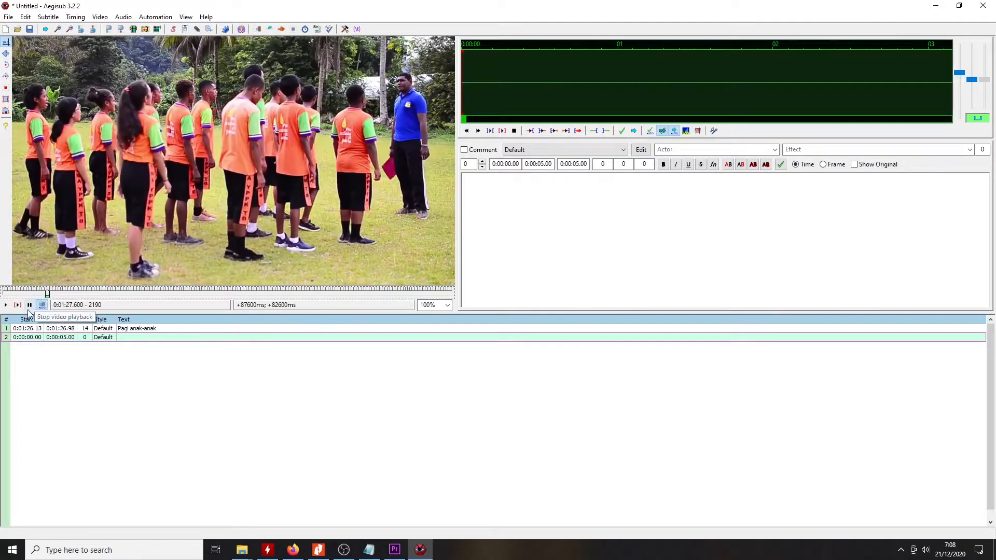
pyautogui.click(6, 306)
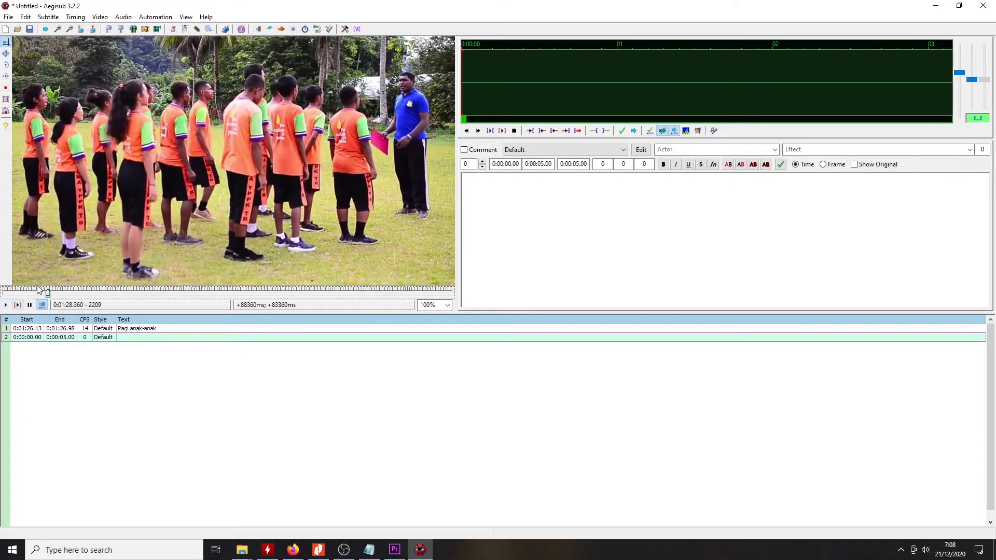
pyautogui.click(45, 293)
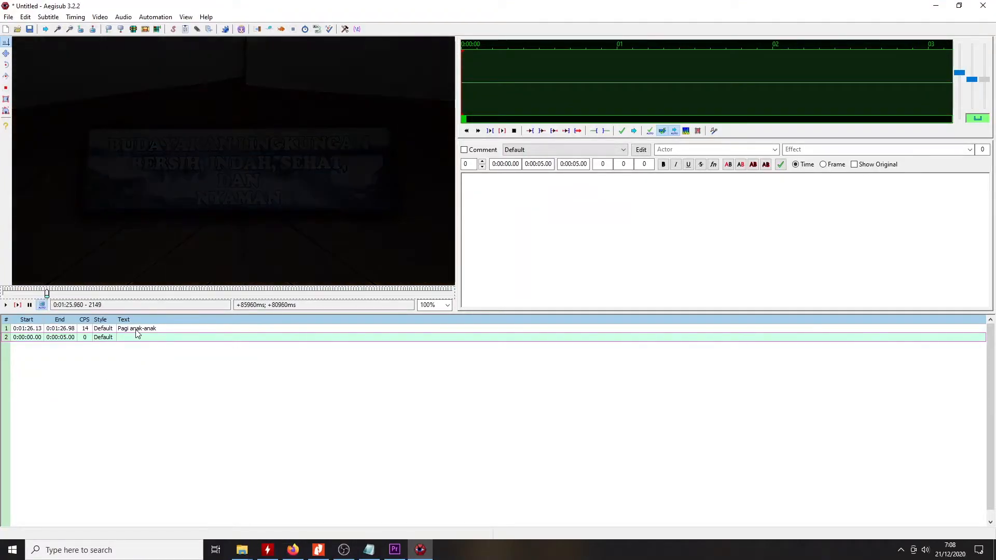
pyautogui.click(29, 305)
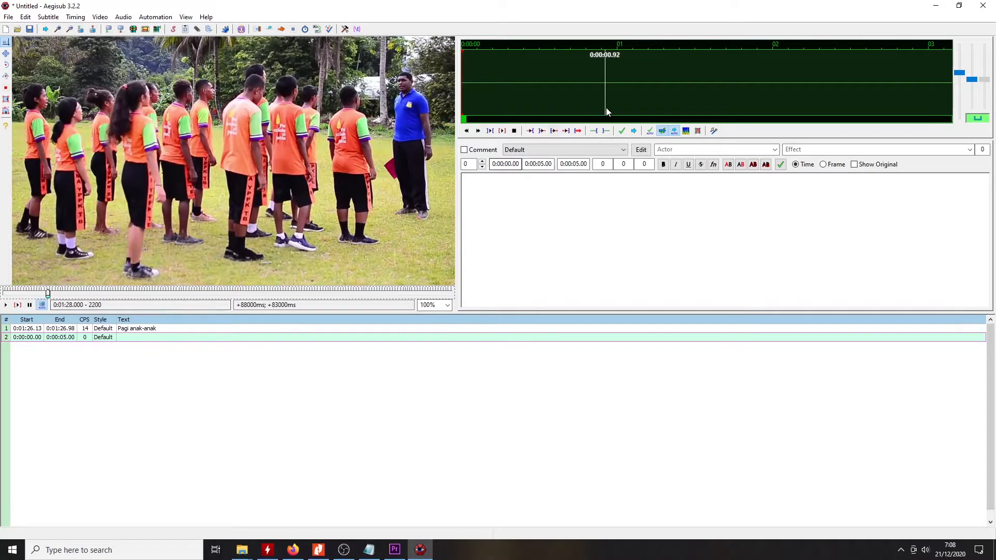
# - Reselect the "Pagi anak-anak" line and commit its timing with a start of 0:01:26.14
pyautogui.scroll(-5, 539, 78)
pyautogui.scroll(-10, 553, 78)
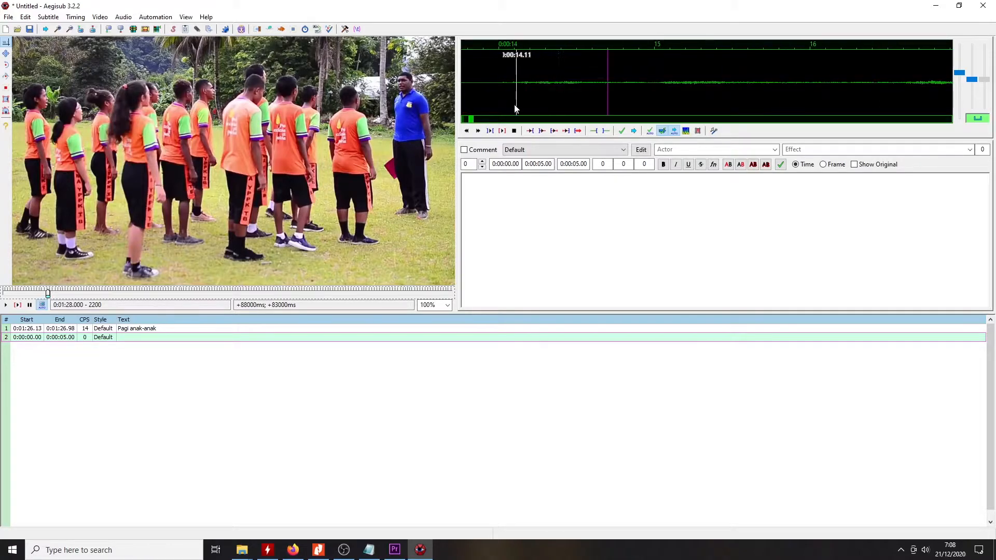
pyautogui.moveTo(469, 119); pyautogui.dragTo(559, 130)
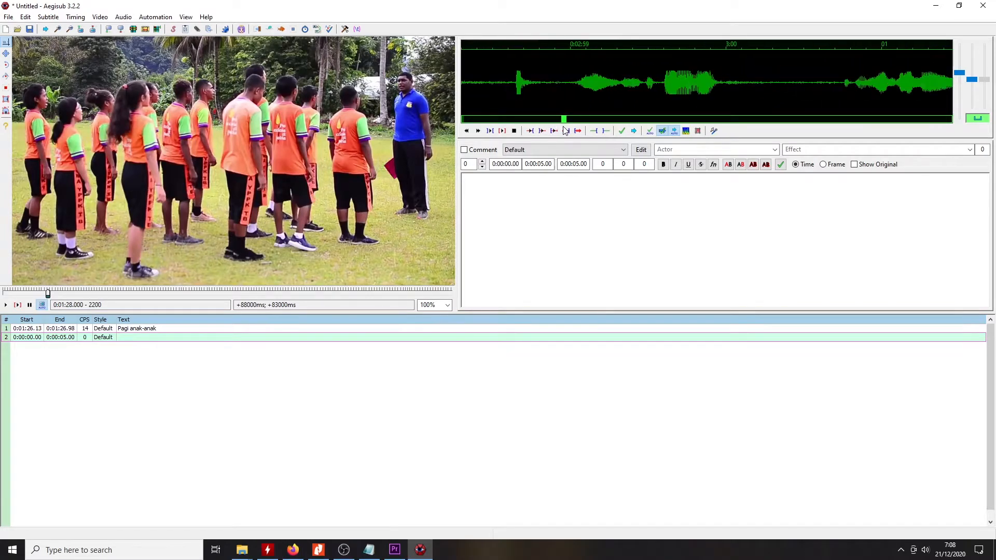
pyautogui.click(234, 328)
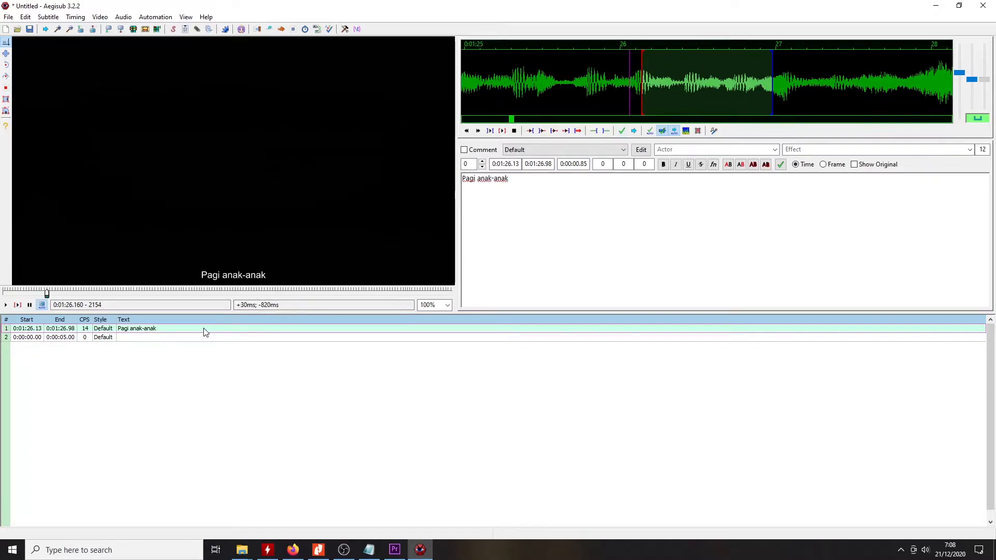
pyautogui.click(621, 130)
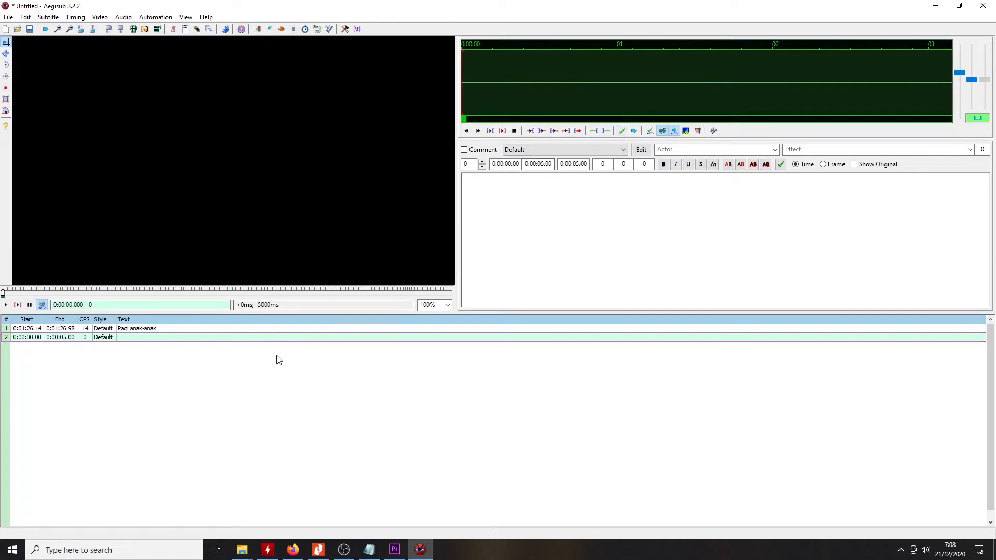
# - Reselect the "Pagi anak-anak" line and play the video from its start to check the subtitle against the speech
pyautogui.click(198, 328)
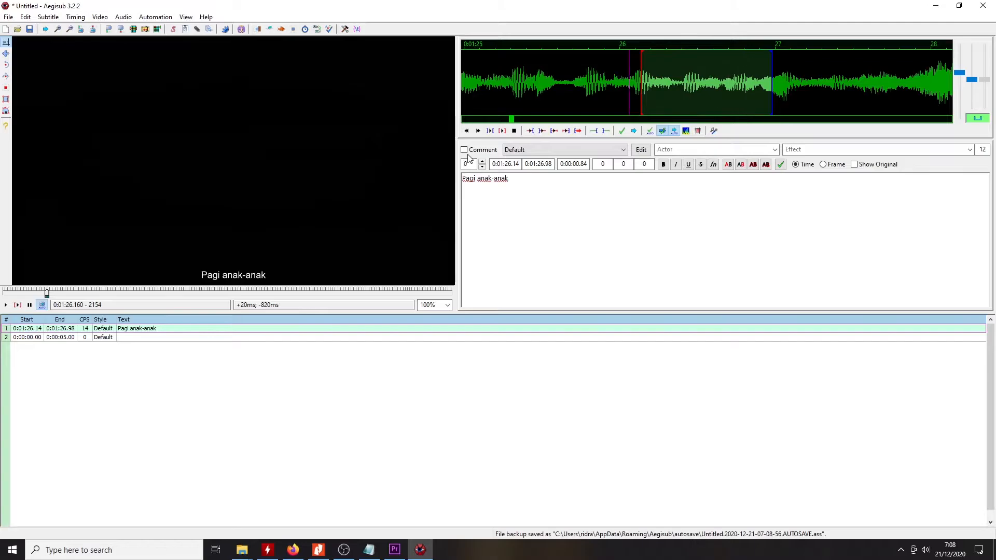
pyautogui.click(47, 294)
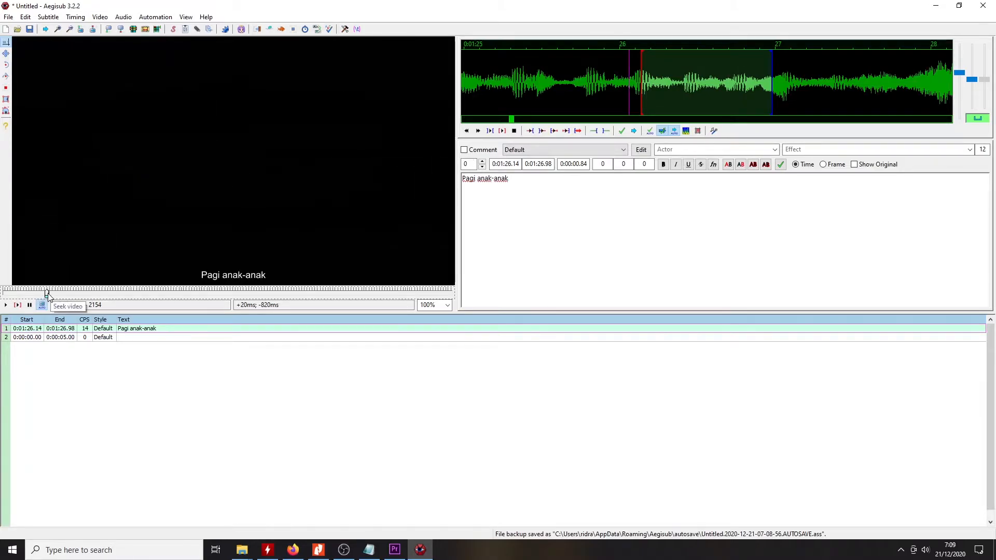
pyautogui.click(7, 306)
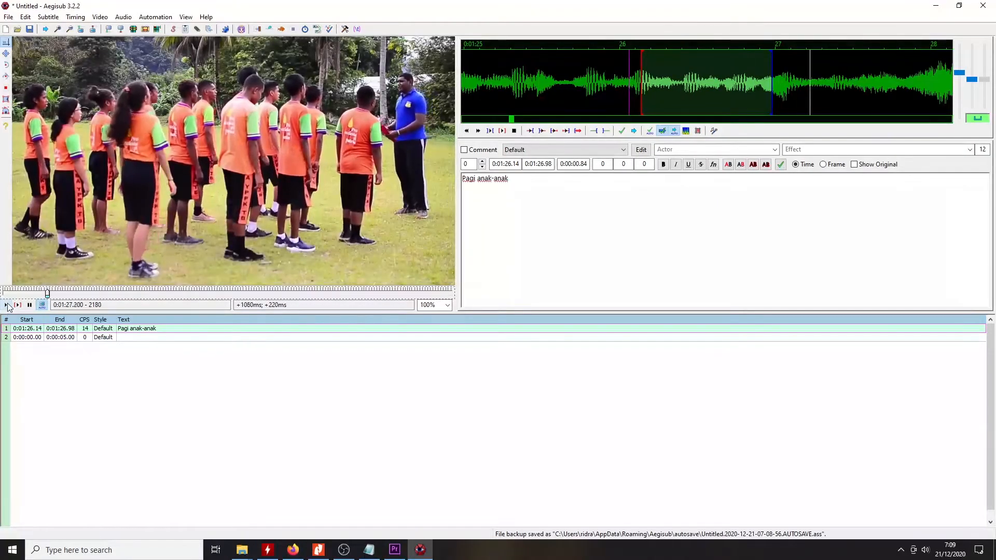
pyautogui.click(28, 306)
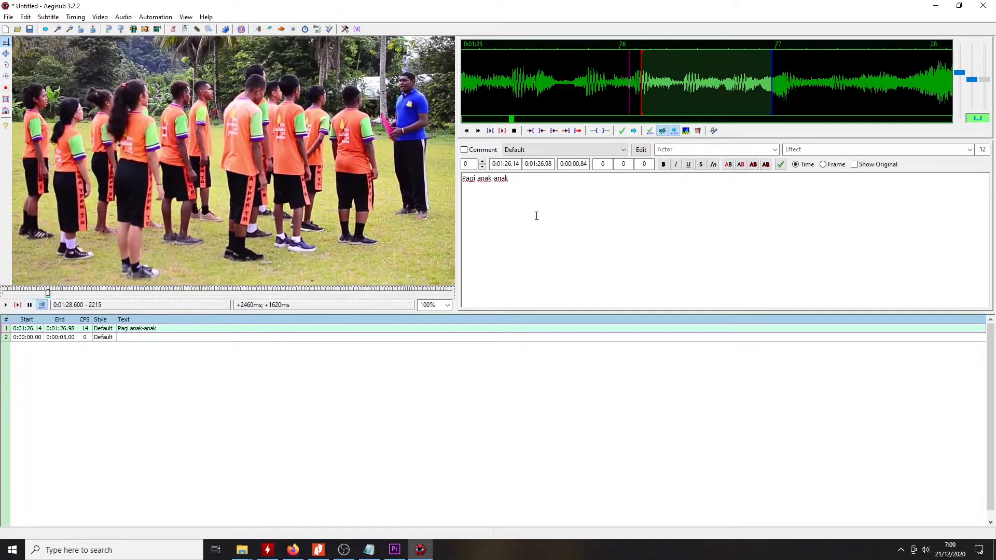
# - Set the "Pagi anak-anak" line's start time to 0:01:26.20
pyautogui.click(518, 164)
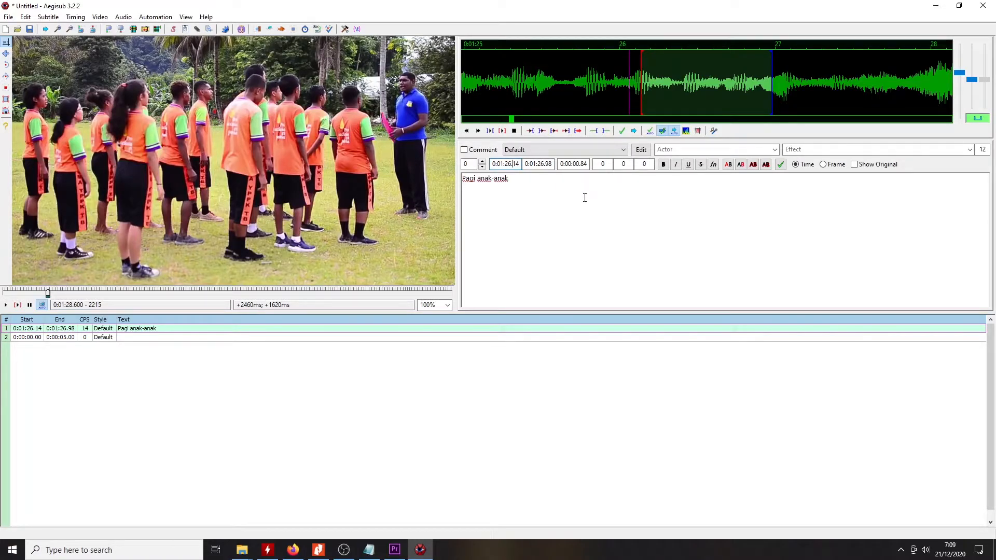
pyautogui.write('20')
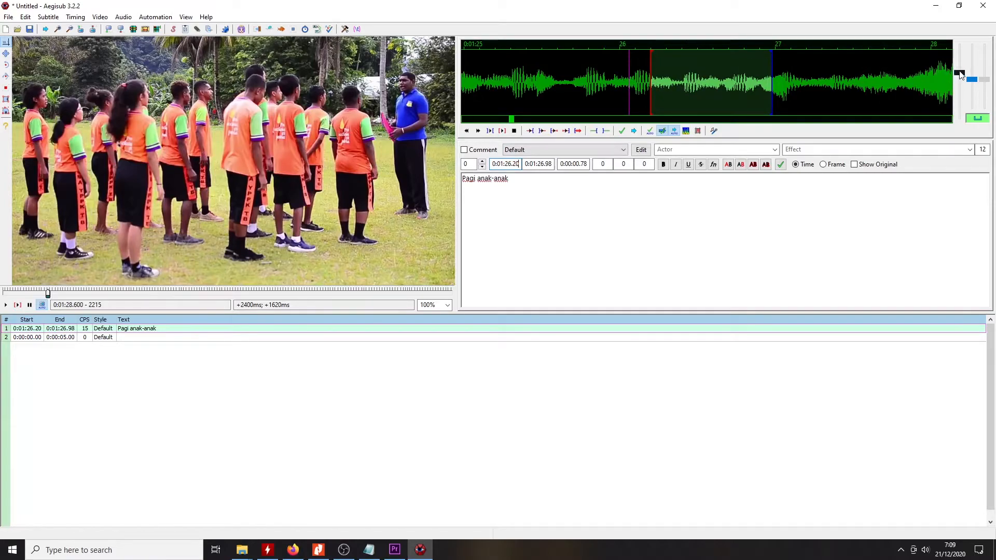
pyautogui.moveTo(959, 70); pyautogui.dragTo(964, 49)
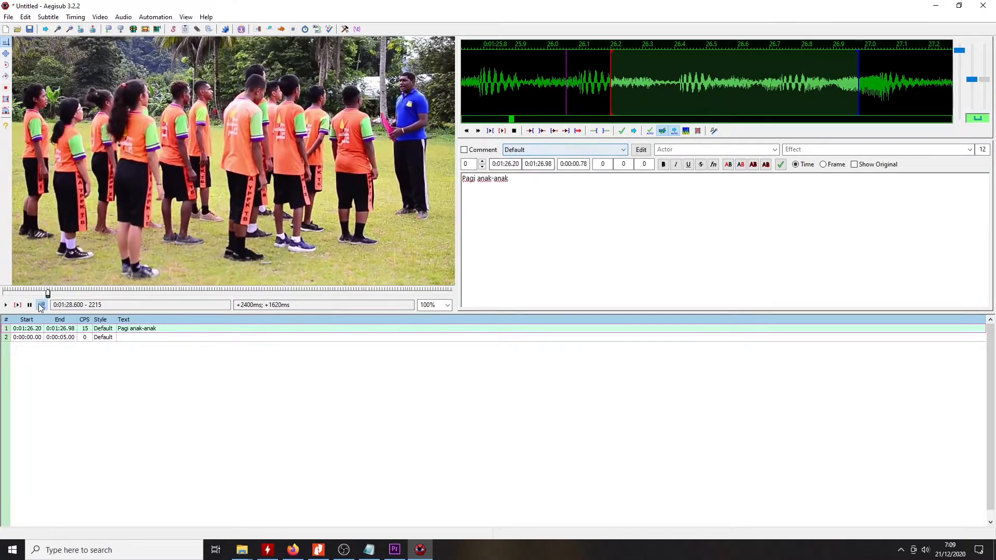
# - Play the video from about 0:01:22.5 to check the subtitle's new start time
pyautogui.moveTo(45, 294); pyautogui.dragTo(46, 295)
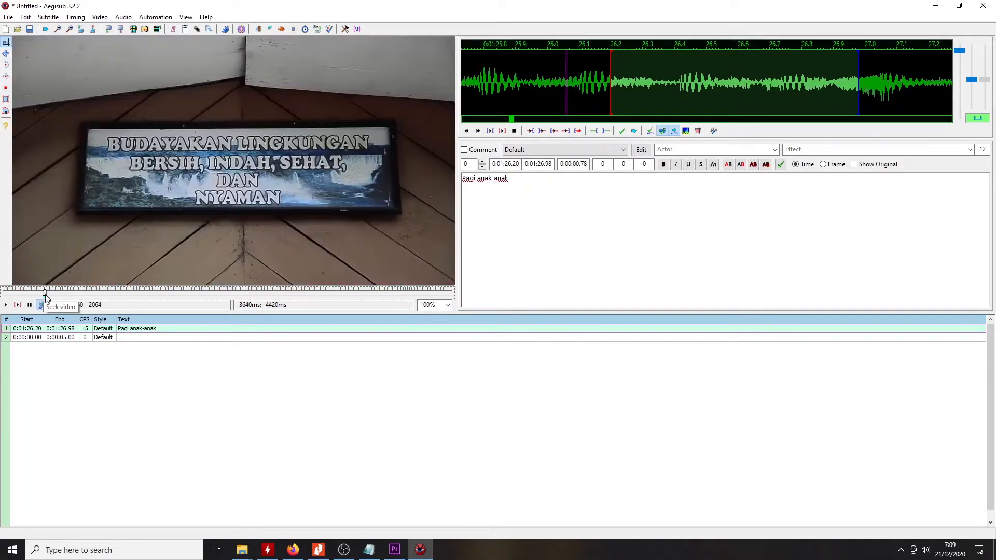
pyautogui.click(6, 305)
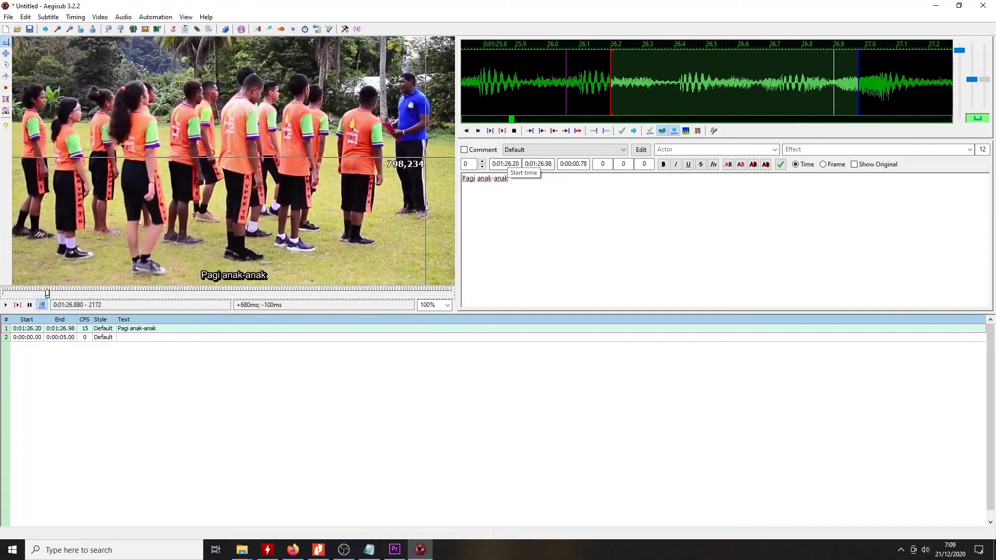
pyautogui.click(29, 306)
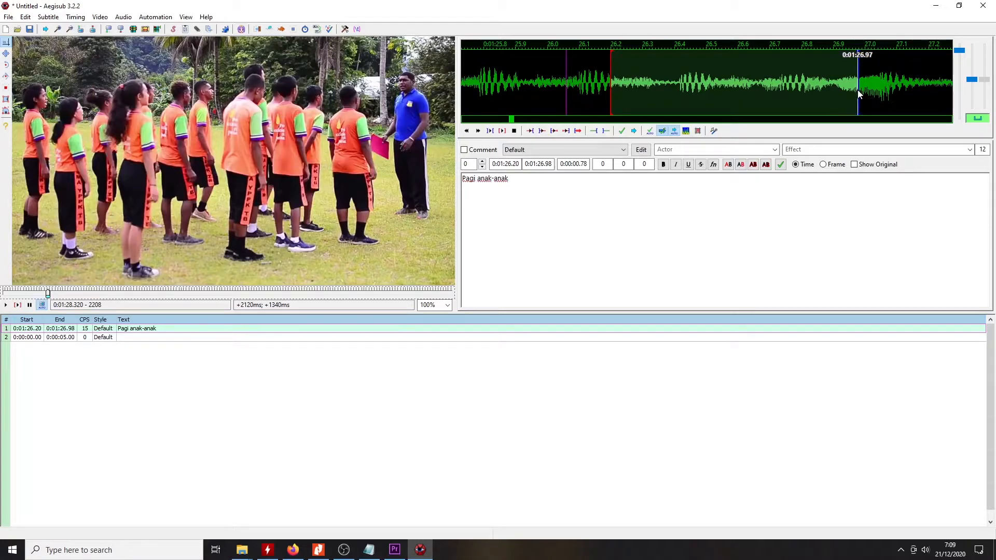
# - Extend the first subtitle's end to 0:01:27.01 on the waveform, commit the timing and reselect the line
pyautogui.moveTo(858, 91); pyautogui.dragTo(871, 92)
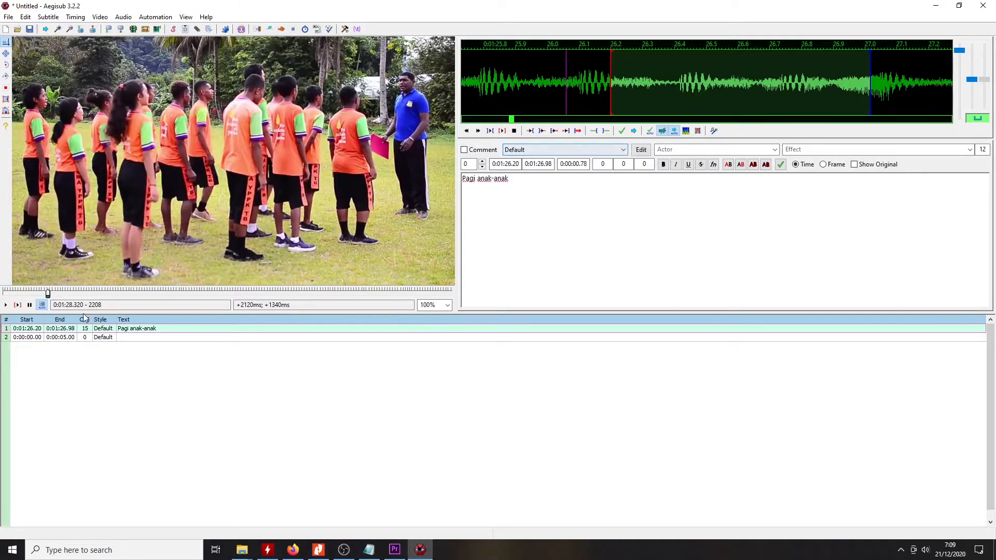
pyautogui.click(621, 132)
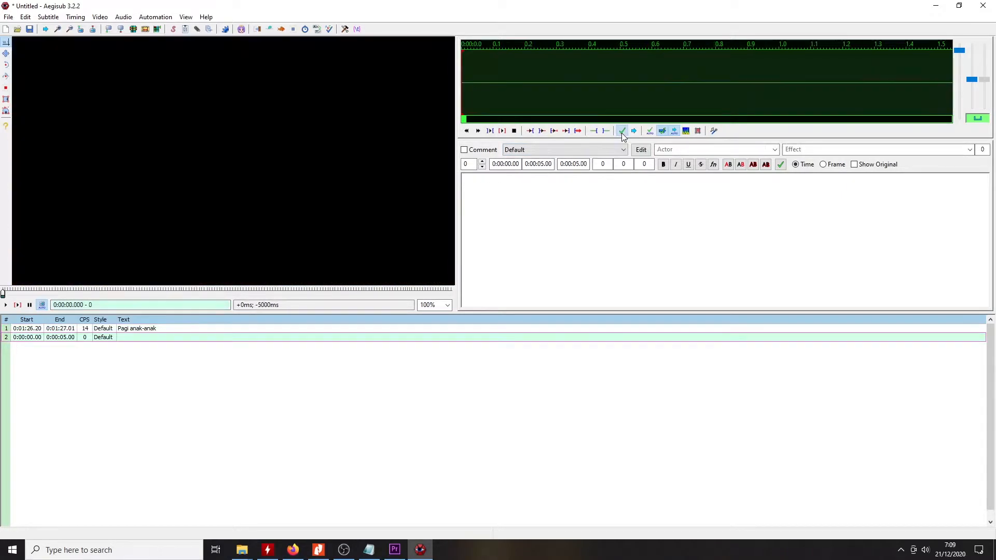
pyautogui.click(36, 330)
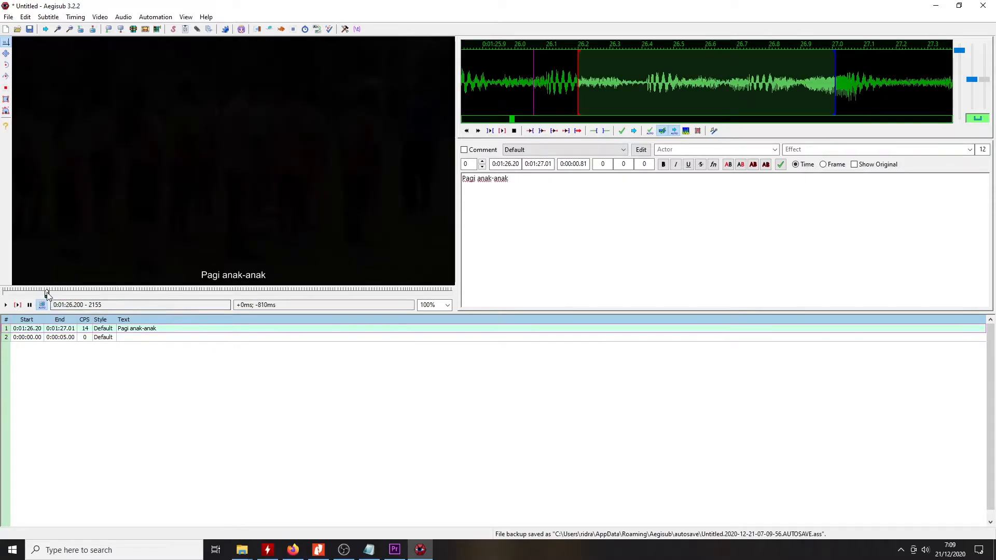
# - Play the video from about 0:01:26.6 to check when the "Pagi anak-anak" subtitle disappears
pyautogui.click(44, 292)
pyautogui.moveTo(43, 293); pyautogui.dragTo(47, 293)
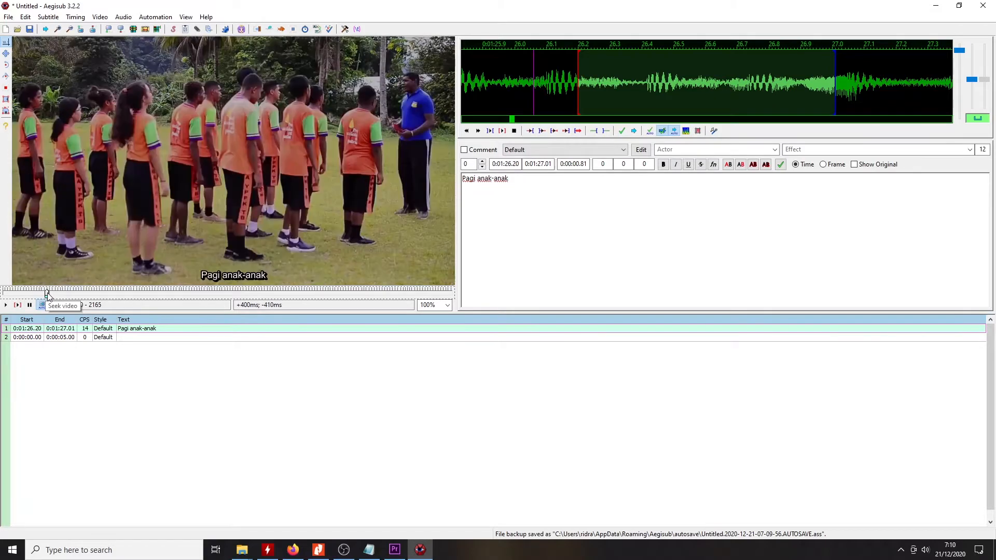
pyautogui.click(7, 306)
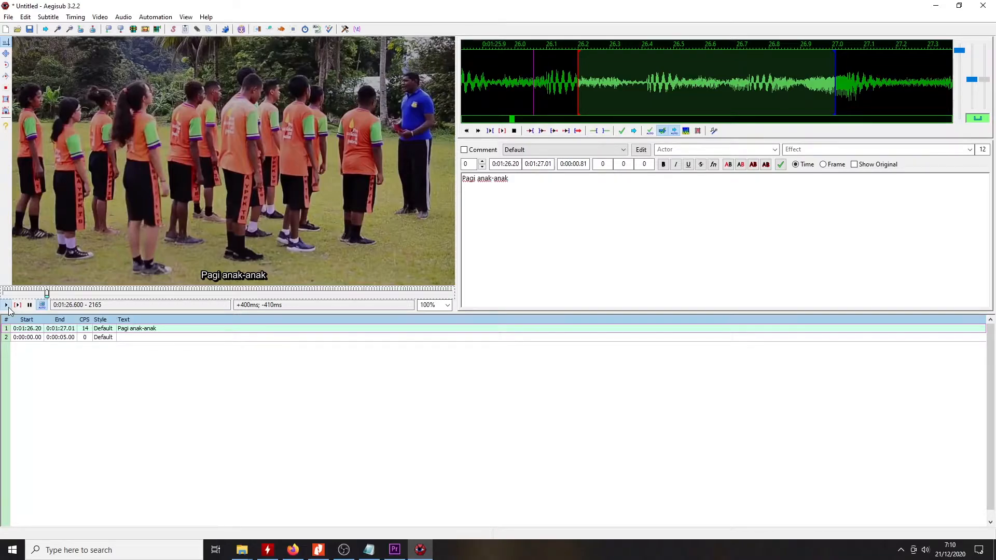
pyautogui.click(28, 306)
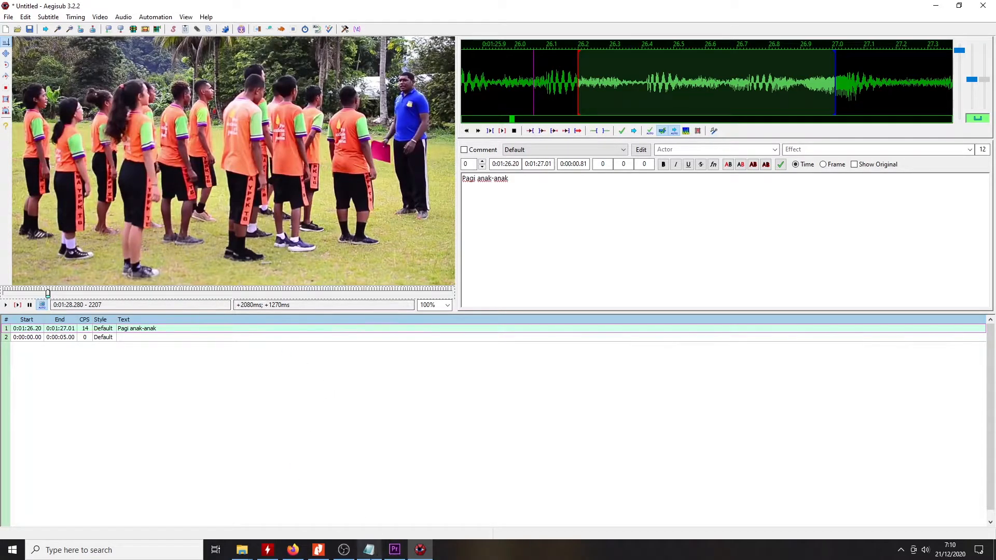
# - Copy "Pagi pak" from the transcript in Notepad and paste it as the second subtitle line in Aegisub
pyautogui.click(369, 549)
pyautogui.click(298, 181)
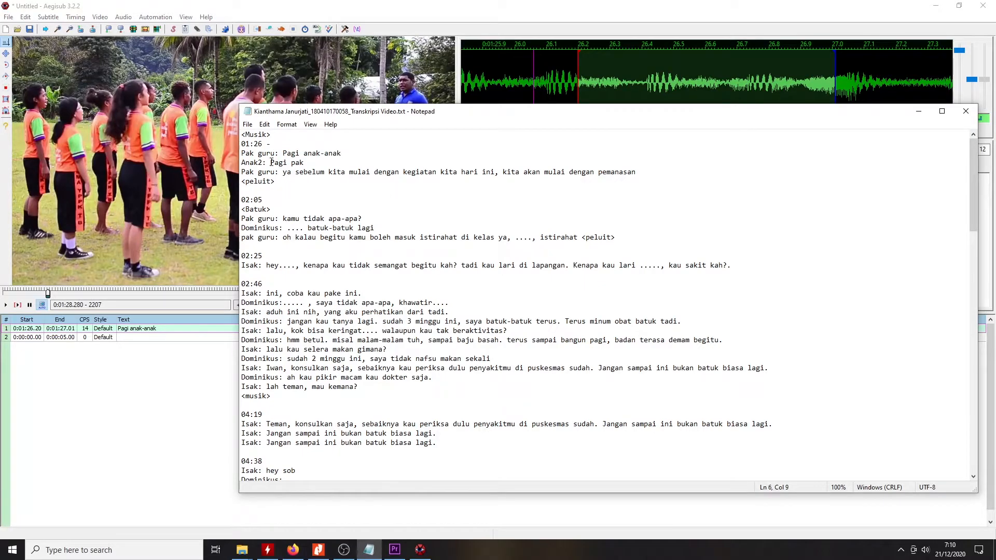
pyautogui.moveTo(271, 163); pyautogui.dragTo(307, 164)
pyautogui.click(919, 111)
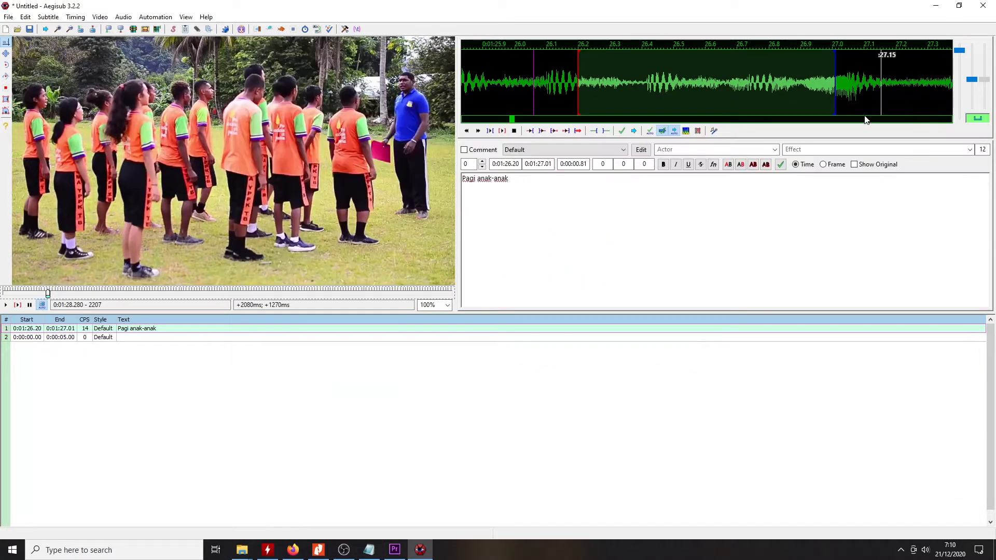
pyautogui.click(152, 338)
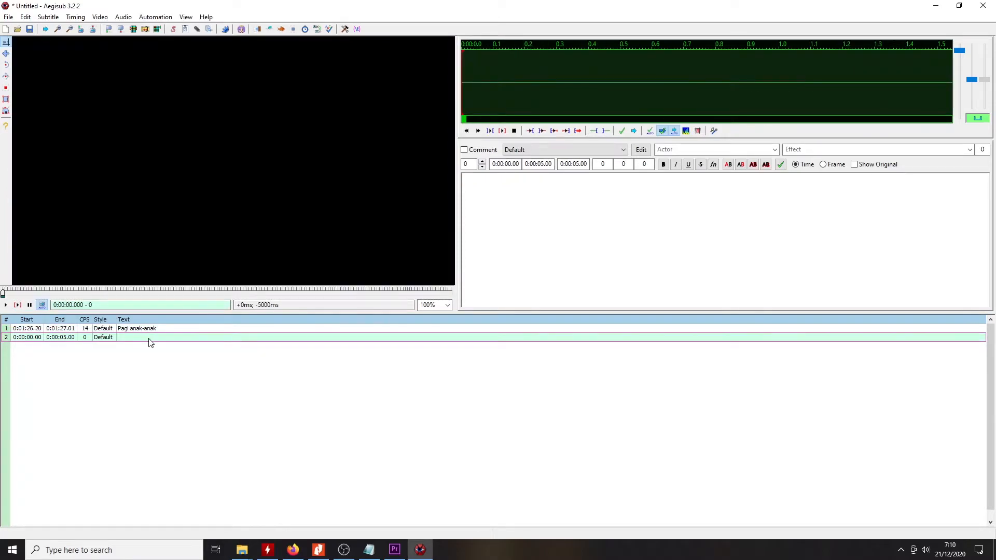
pyautogui.write('Pagi pak')
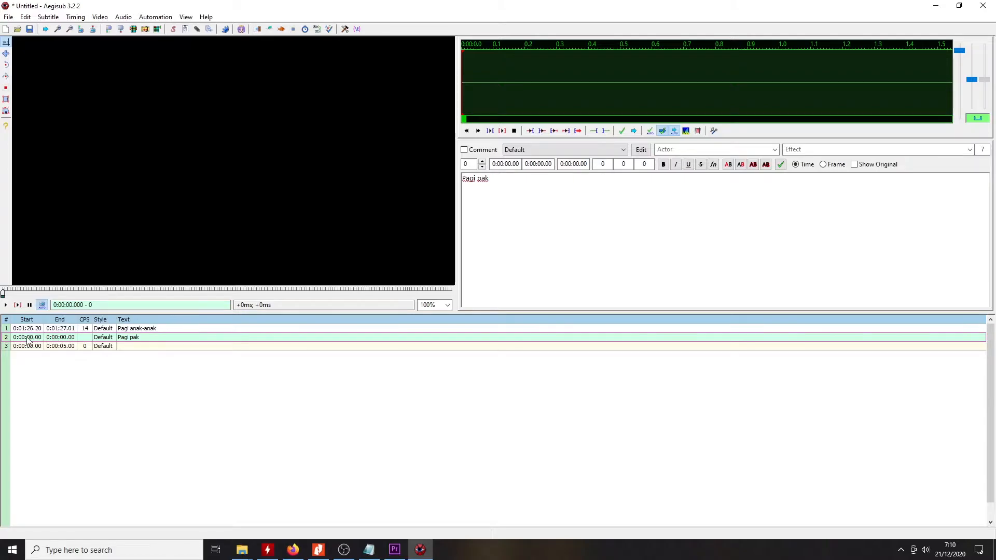
# - Bring up the first subtitle's waveform, reselect the "Pagi pak" line and mark a trial range from about 0:01:27.0 to 0:01:27.1
pyautogui.click(128, 330)
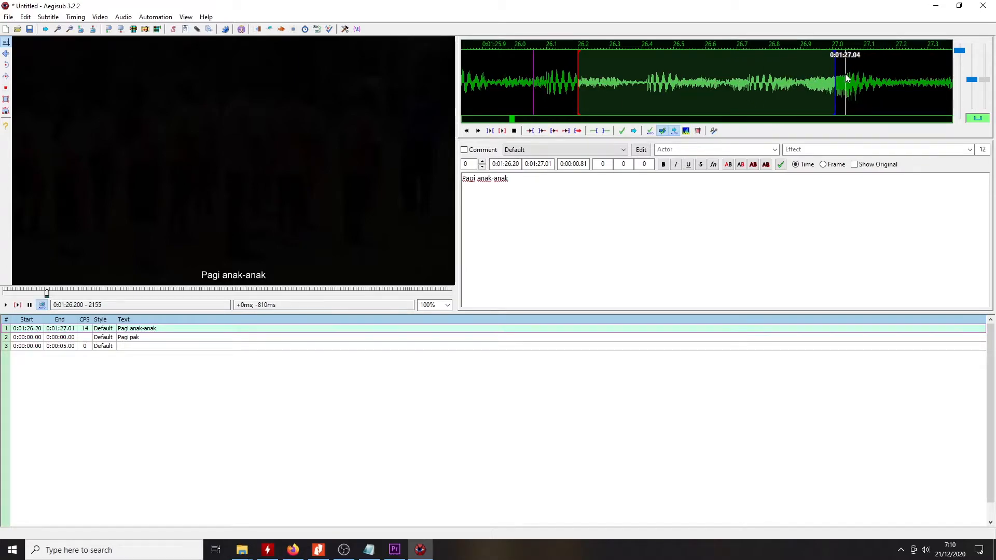
pyautogui.click(153, 340)
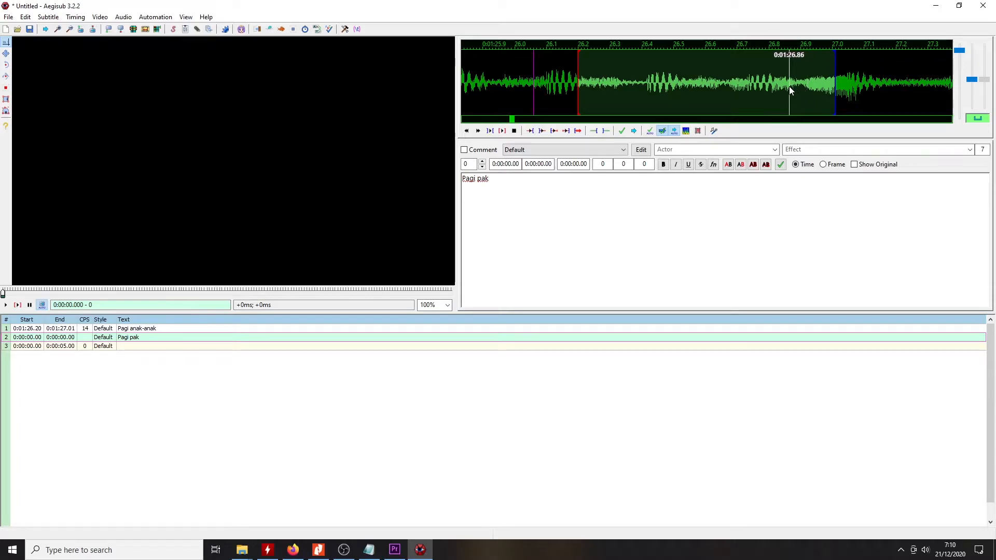
pyautogui.click(840, 79)
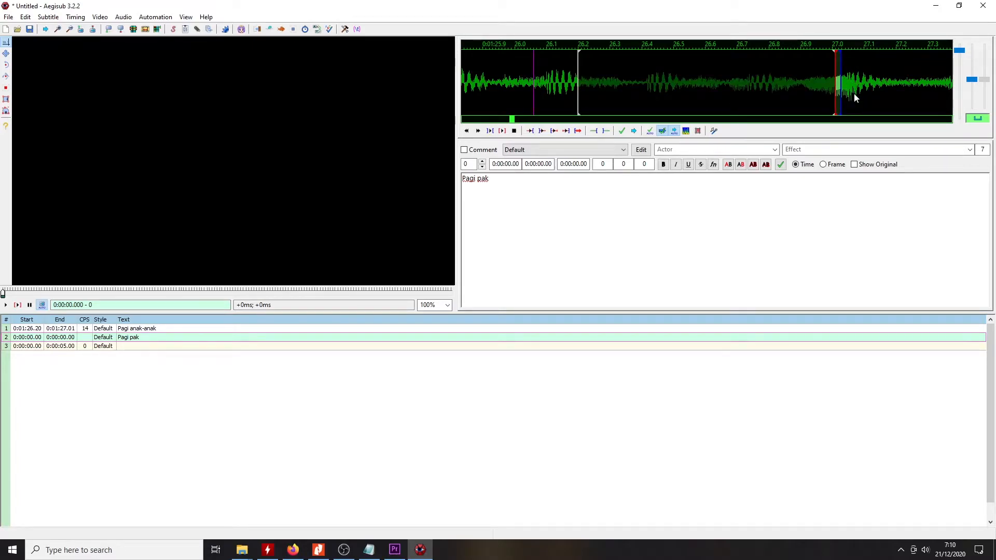
pyautogui.rightClick(866, 89)
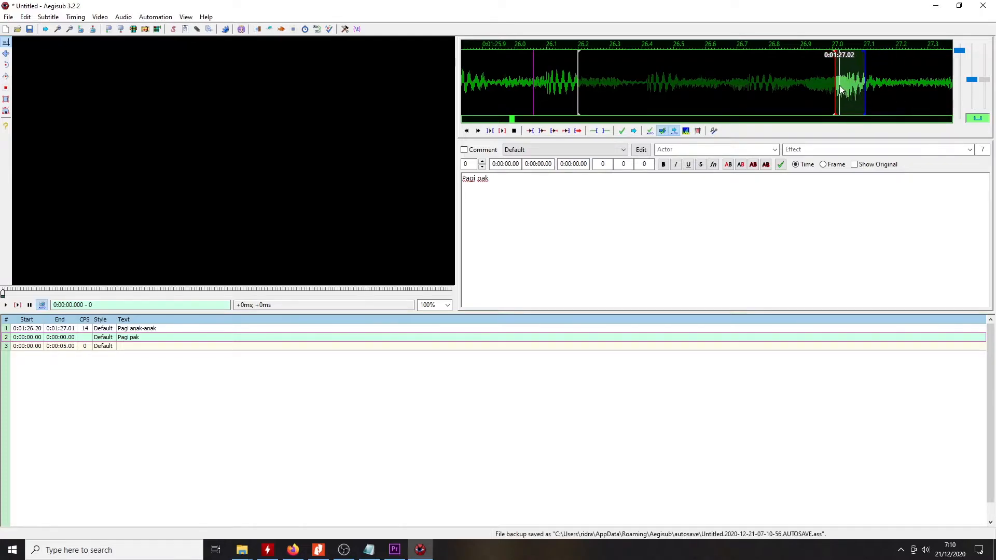
# - Try several start and end marks for "Pagi pak" on the waveform between about 0:01:27.0 and 0:01:27.5 to locate the speech
pyautogui.rightClick(888, 78)
pyautogui.click(857, 83)
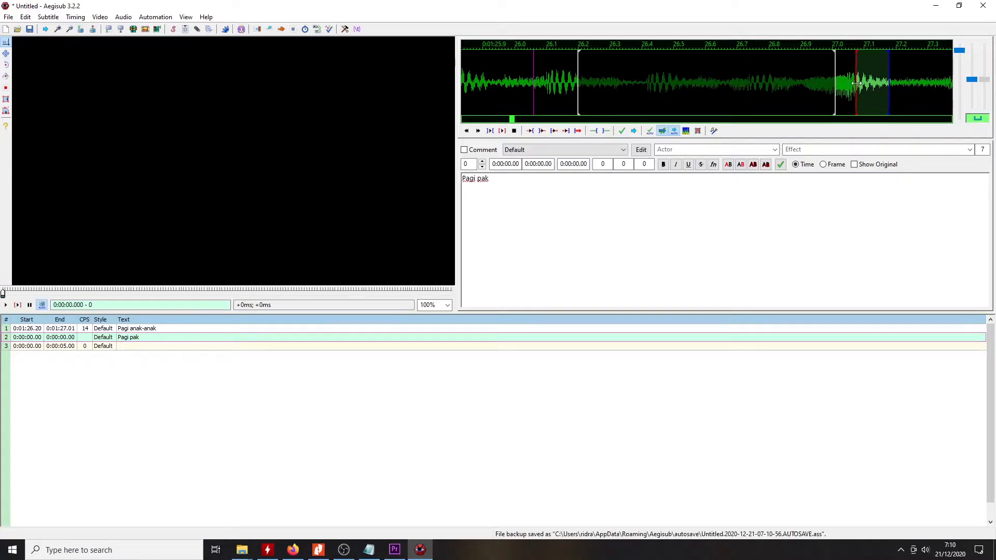
pyautogui.click(923, 78)
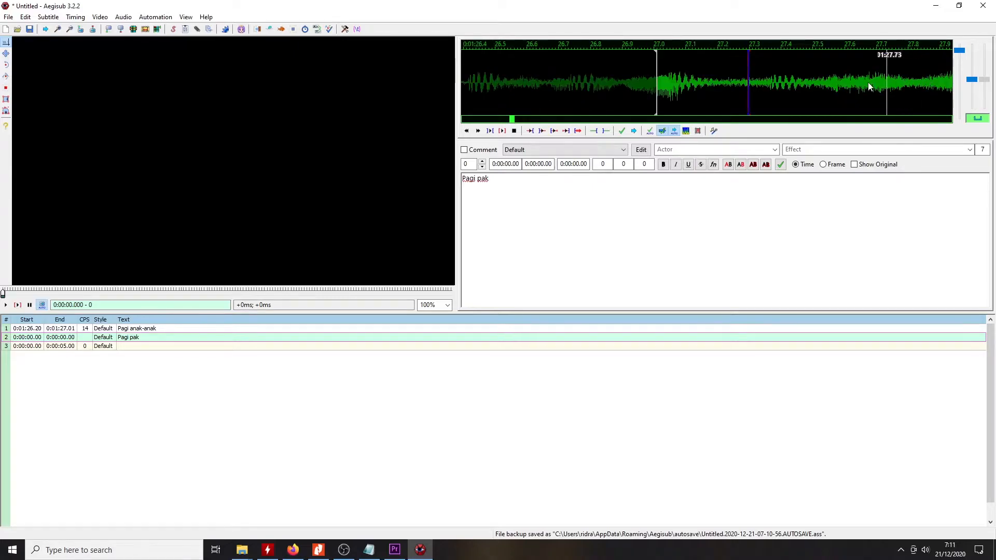
pyautogui.click(694, 75)
pyautogui.rightClick(814, 77)
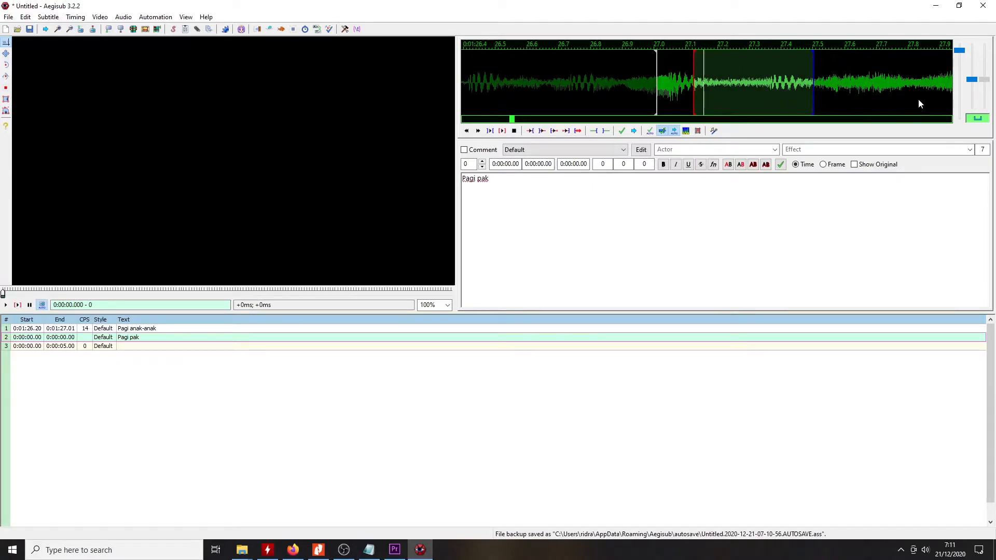
pyautogui.click(661, 79)
pyautogui.rightClick(686, 78)
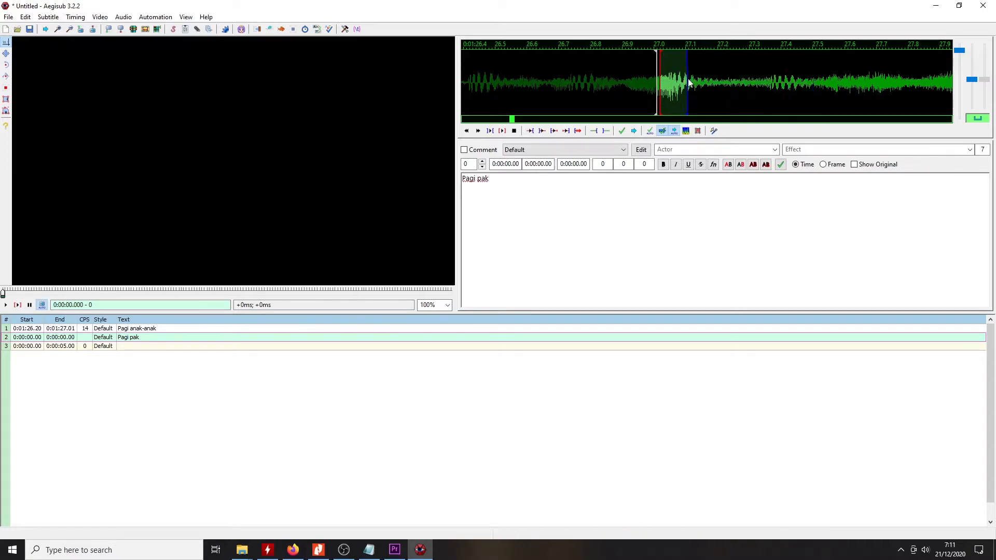
pyautogui.click(648, 83)
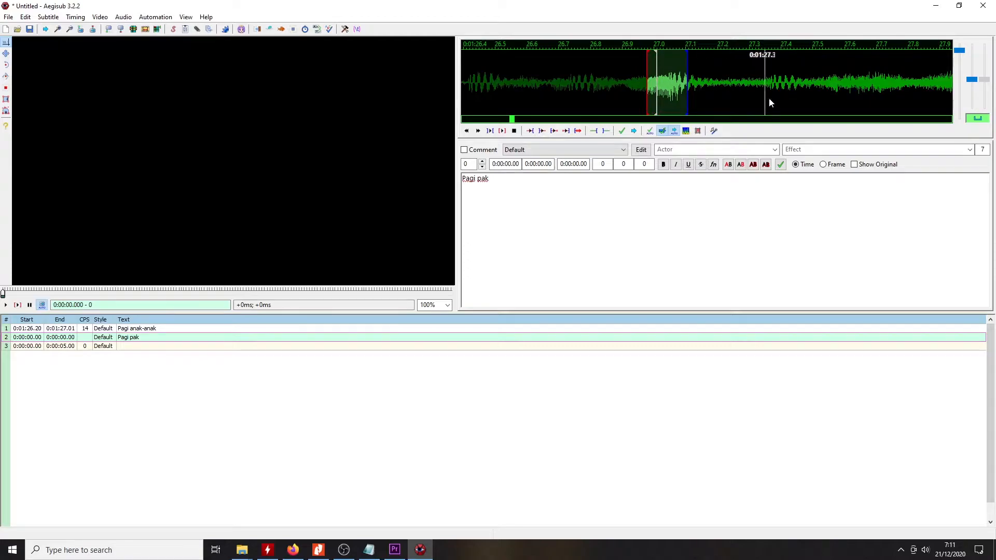
pyautogui.click(658, 86)
pyautogui.rightClick(827, 86)
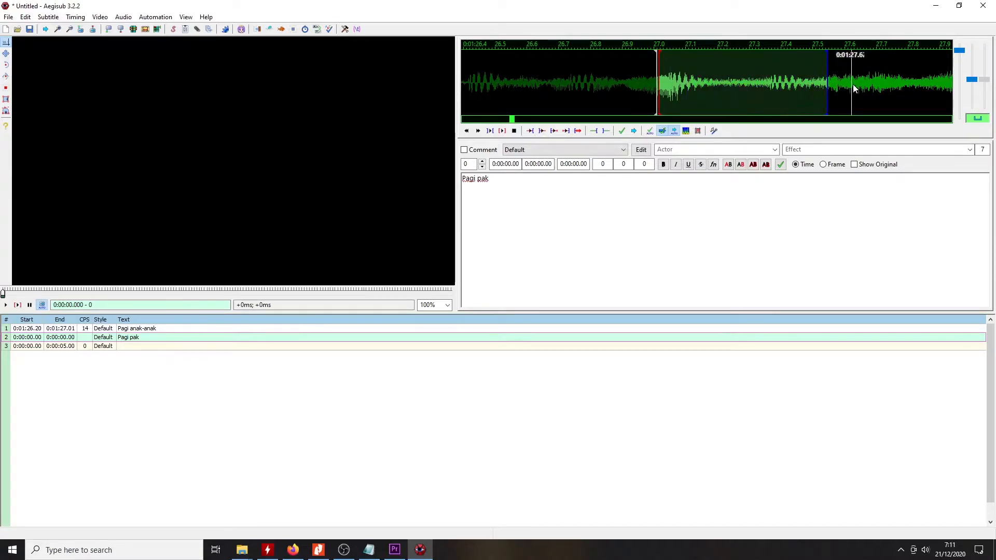
# - Show a longer stretch of the waveform and try wider "Pagi pak" ranges between about 0:01:26.8 and 0:01:27.7, listening to the selection
pyautogui.moveTo(960, 52); pyautogui.dragTo(960, 70)
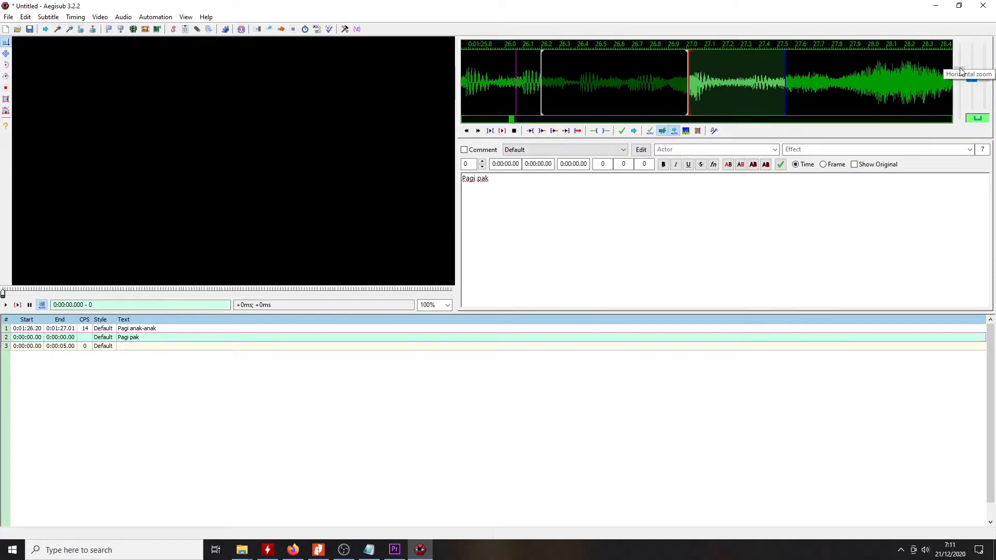
pyautogui.click(711, 88)
pyautogui.rightClick(771, 85)
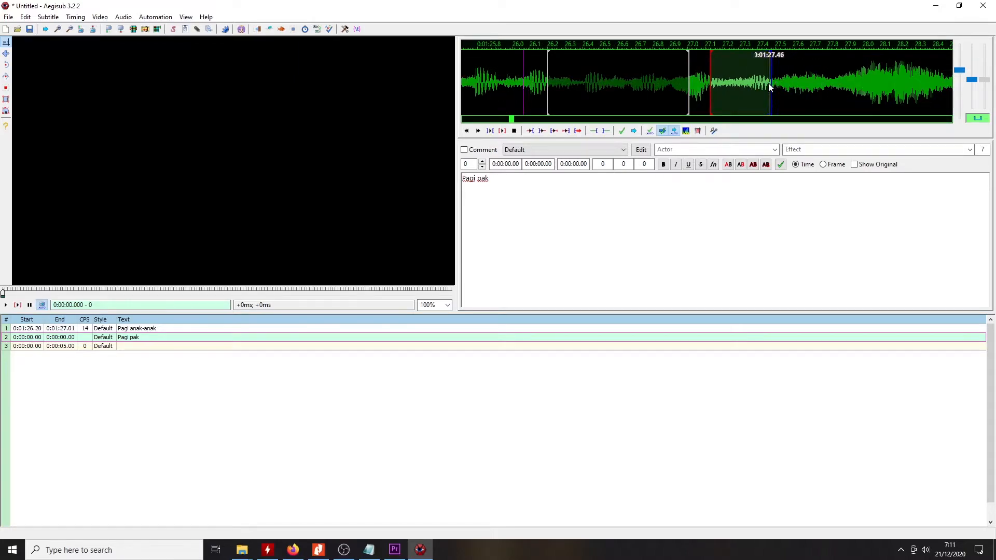
pyautogui.click(699, 83)
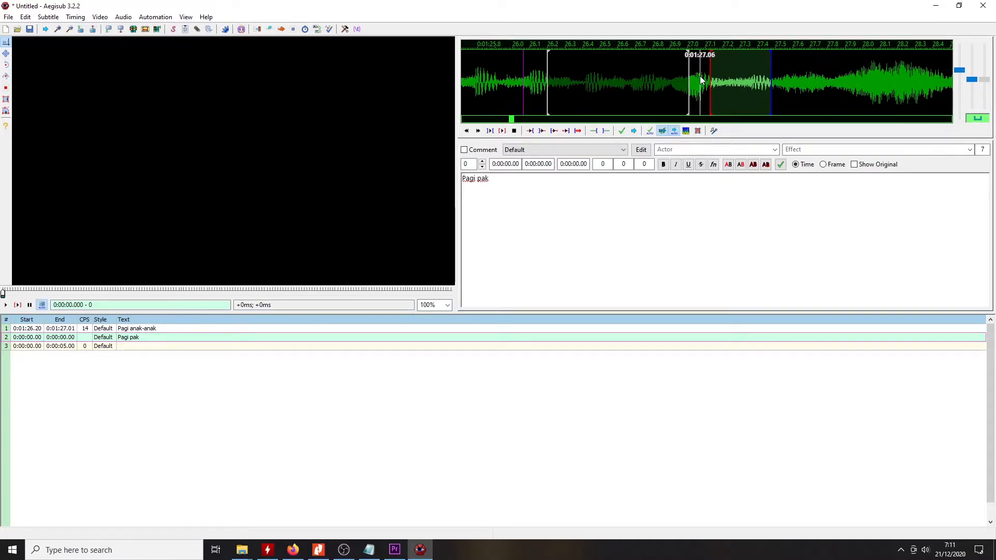
pyautogui.rightClick(756, 80)
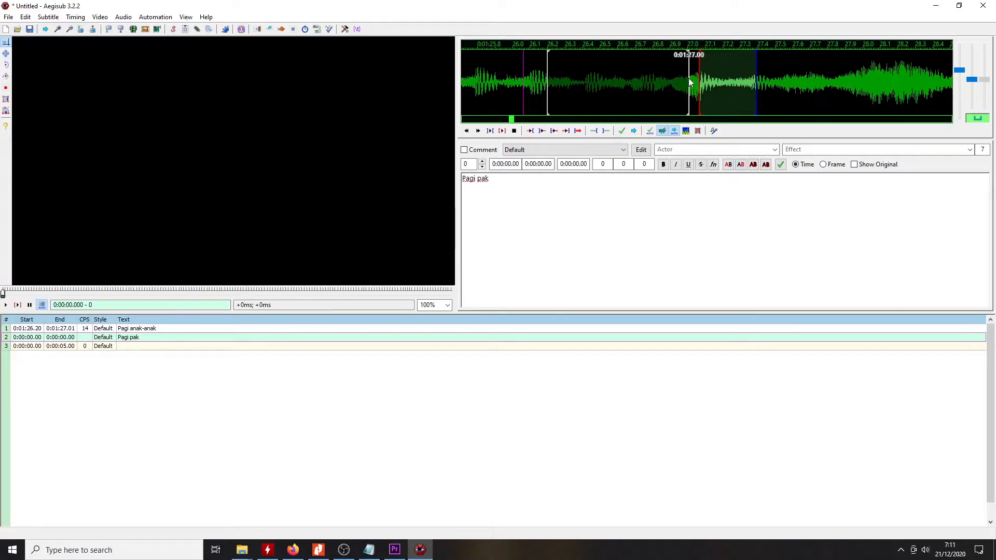
pyautogui.click(663, 82)
pyautogui.rightClick(805, 81)
pyautogui.press('s')
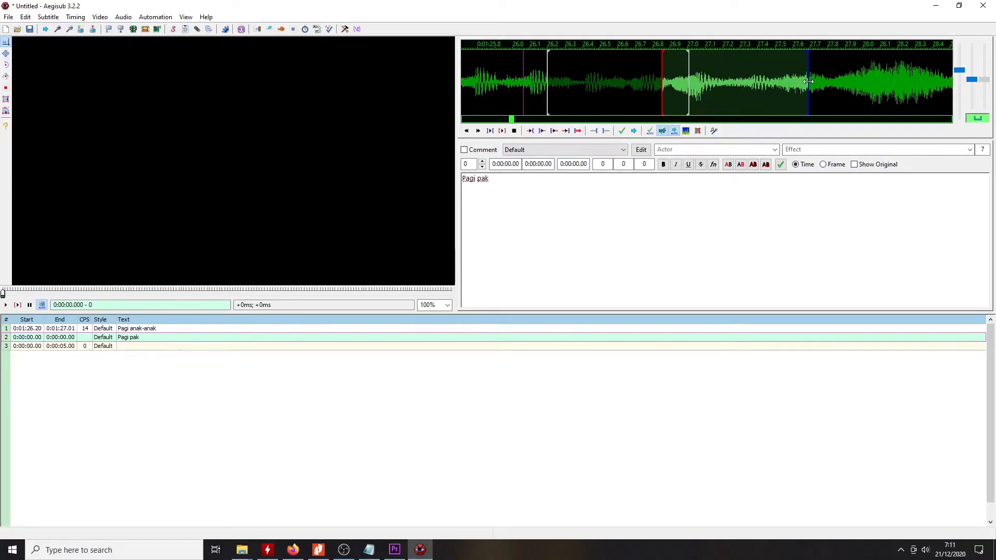
# - Set the "Pagi pak" line's timing to 0:01:27.31–0:01:28.24 on the waveform, listen to the range and commit it
pyautogui.click(743, 82)
pyautogui.rightClick(905, 78)
pyautogui.press('s')
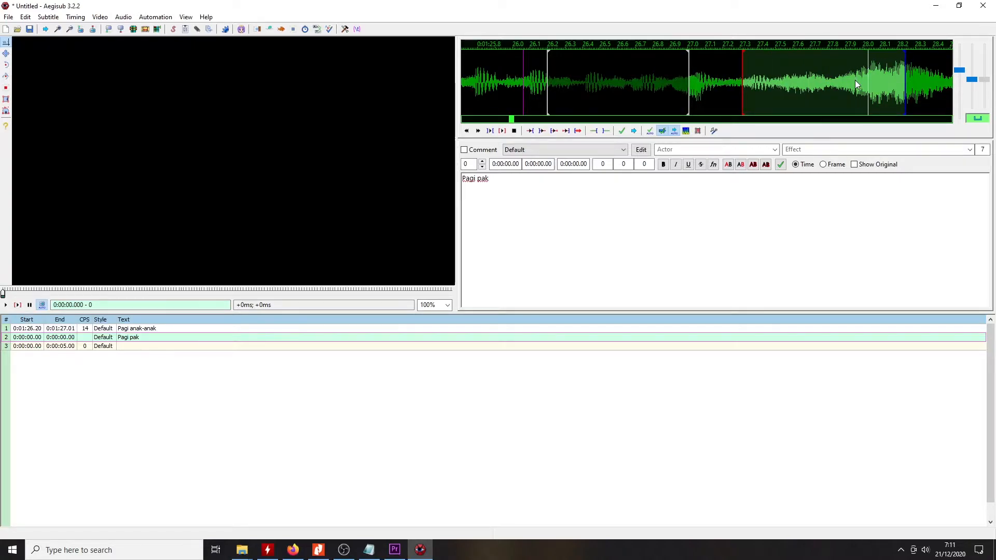
pyautogui.press('s')
pyautogui.press('space')
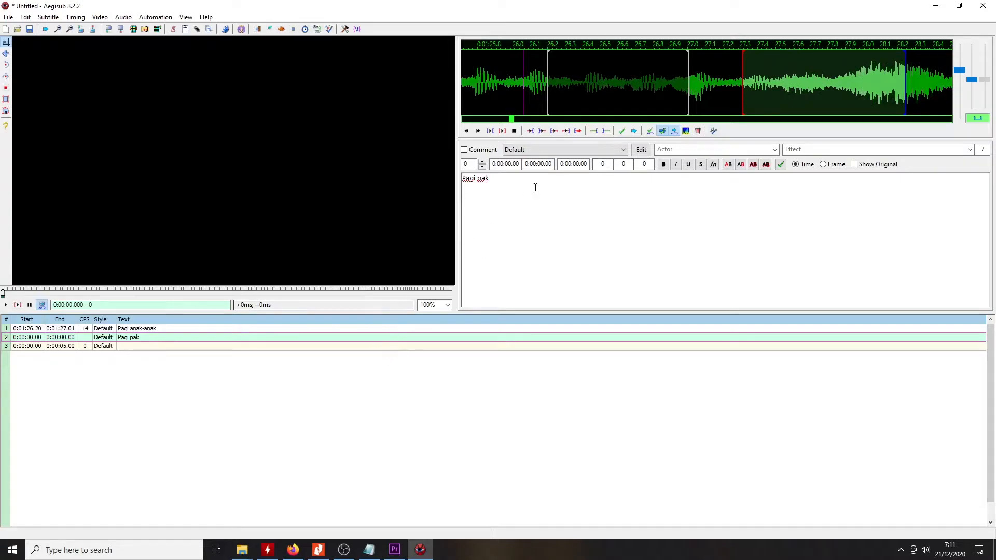
pyautogui.click(622, 131)
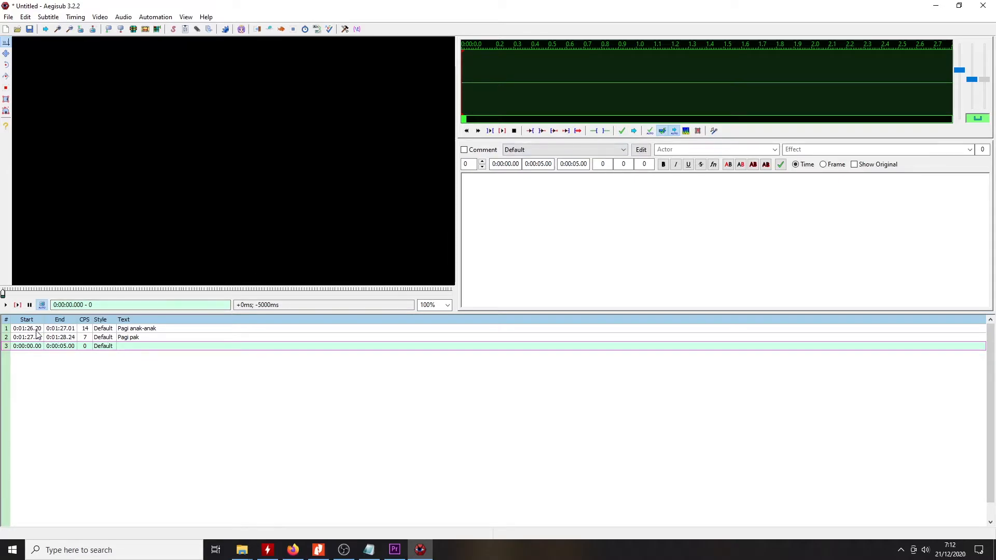
# - Play the video from about 0:01:22.5 to past 0:01:28.4 to check both subtitles against the speech
pyautogui.click(33, 289)
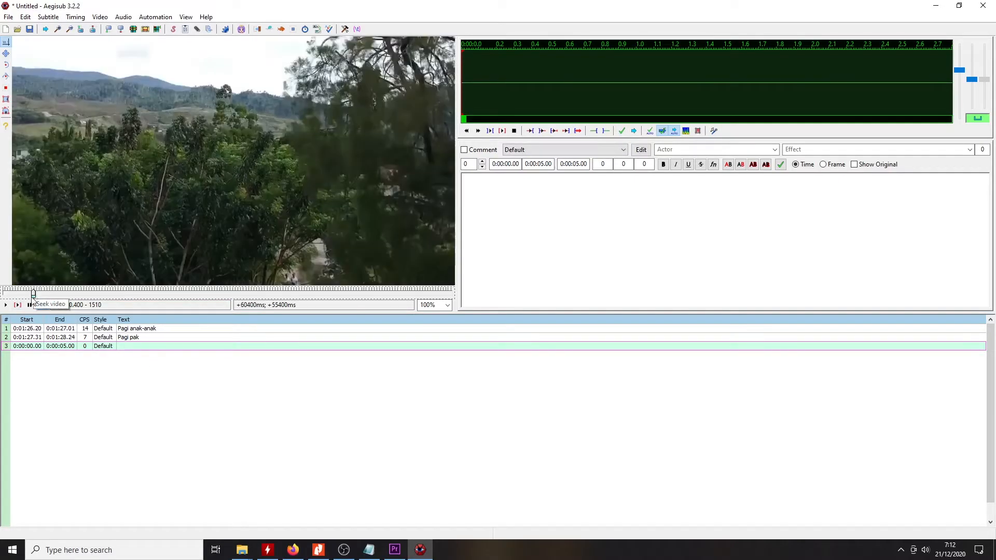
pyautogui.click(35, 291)
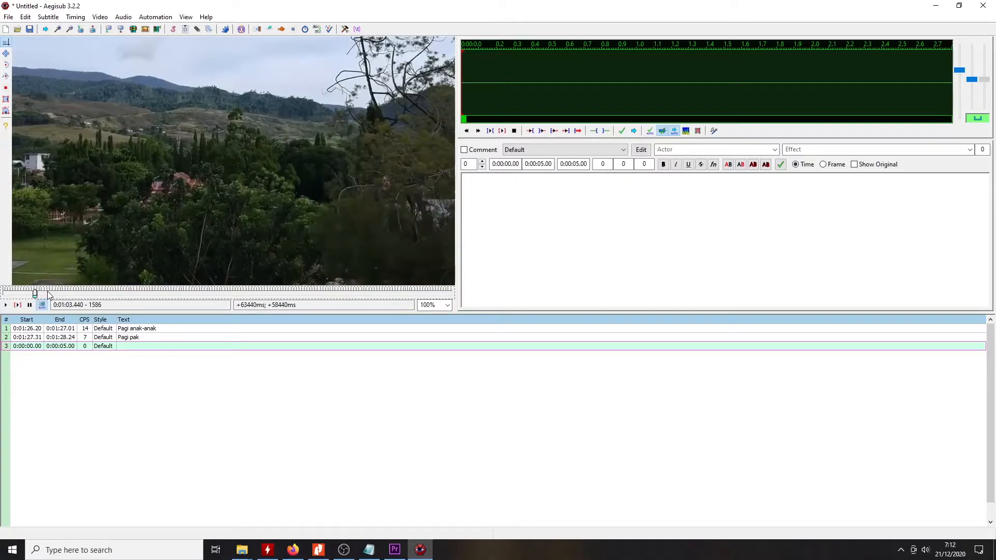
pyautogui.click(51, 291)
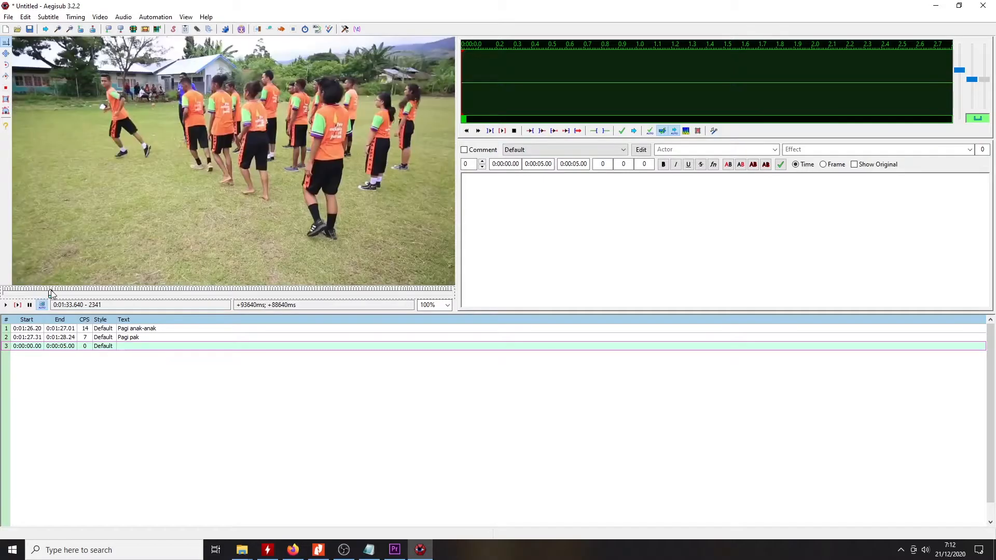
pyautogui.click(48, 292)
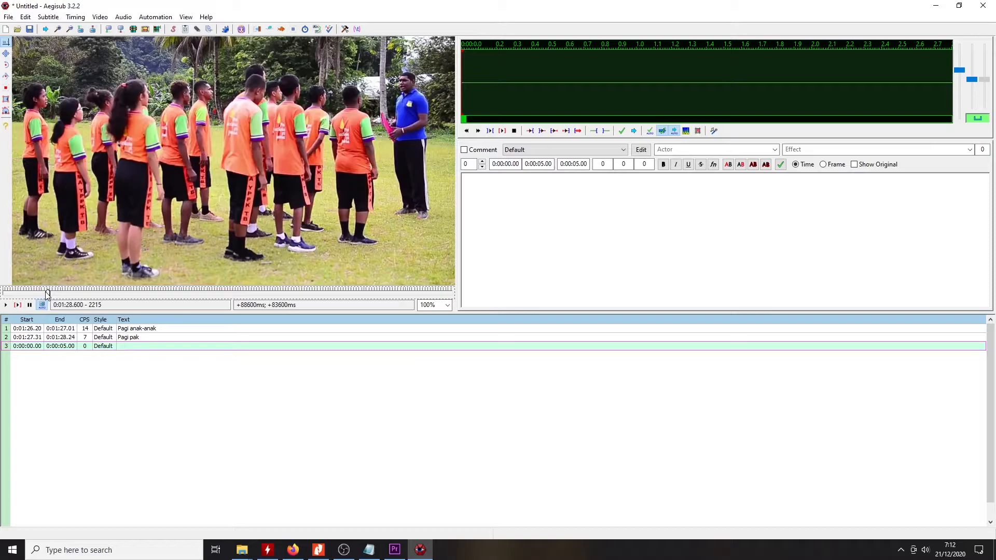
pyautogui.click(45, 292)
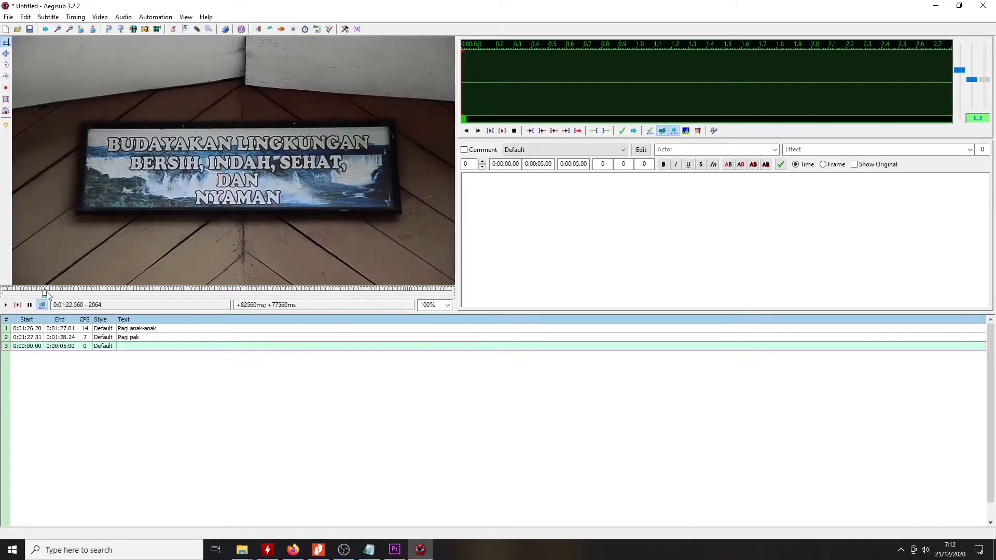
pyautogui.click(5, 305)
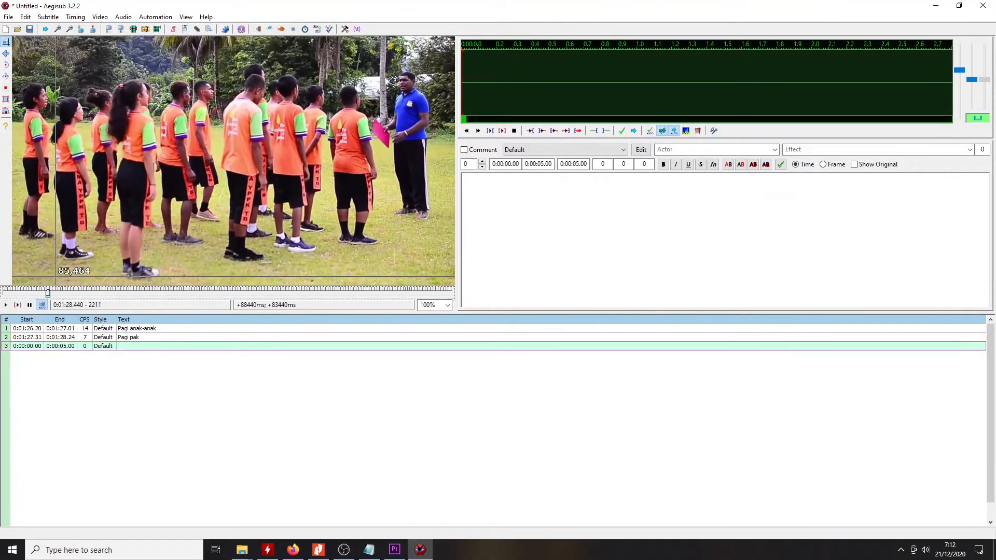
pyautogui.click(30, 305)
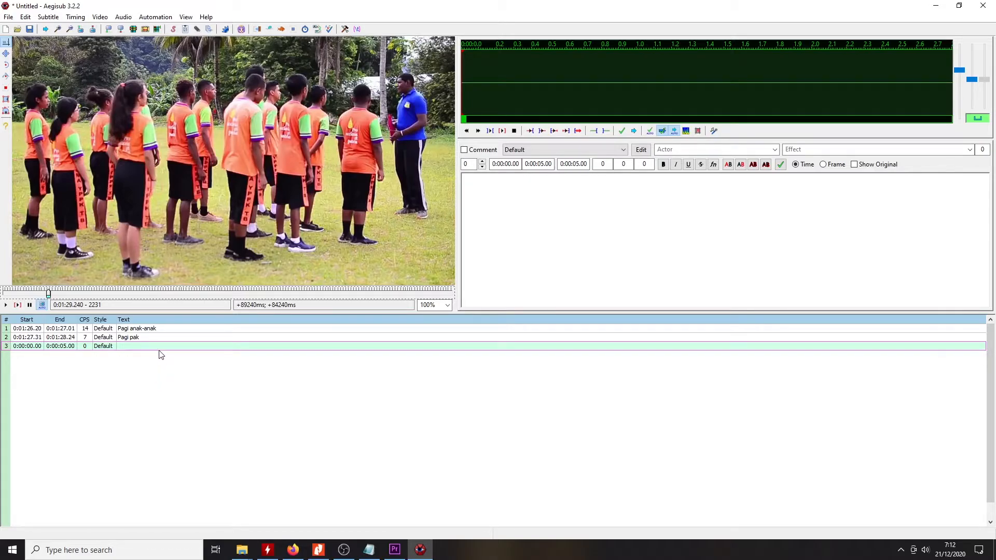
# - Alternate between the "Pagi anak-anak" and "Pagi pak" lines to compare their video frames and waveform ranges
pyautogui.click(170, 331)
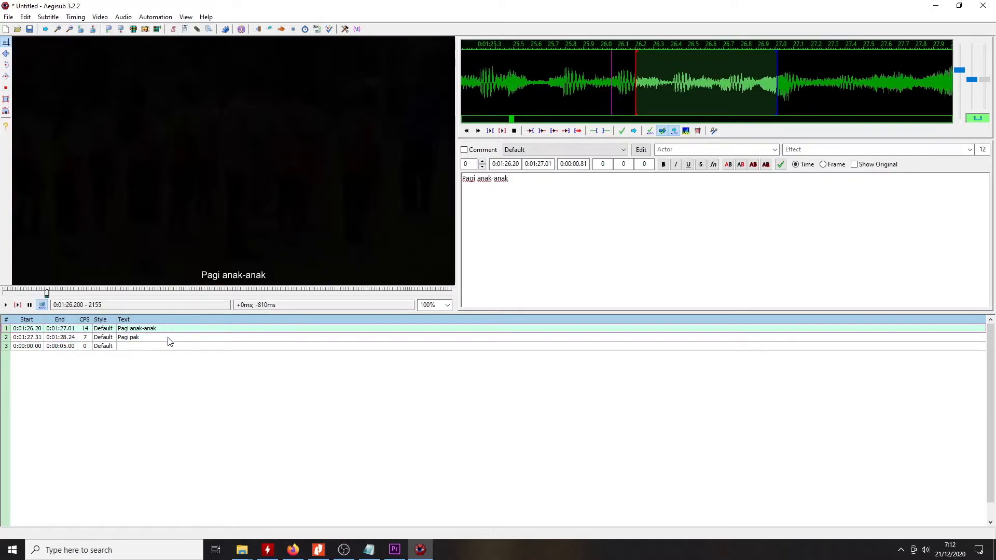
pyautogui.click(164, 341)
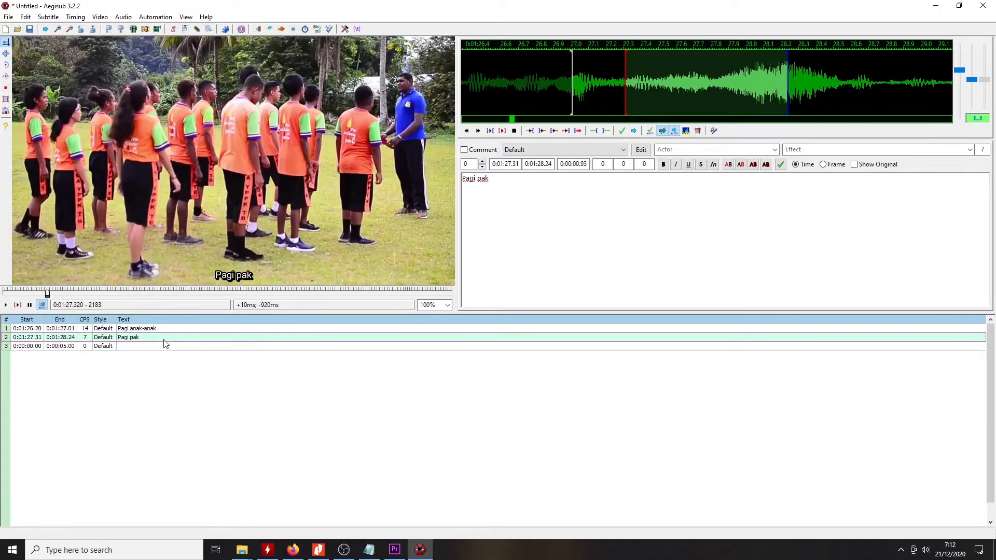
pyautogui.click(169, 328)
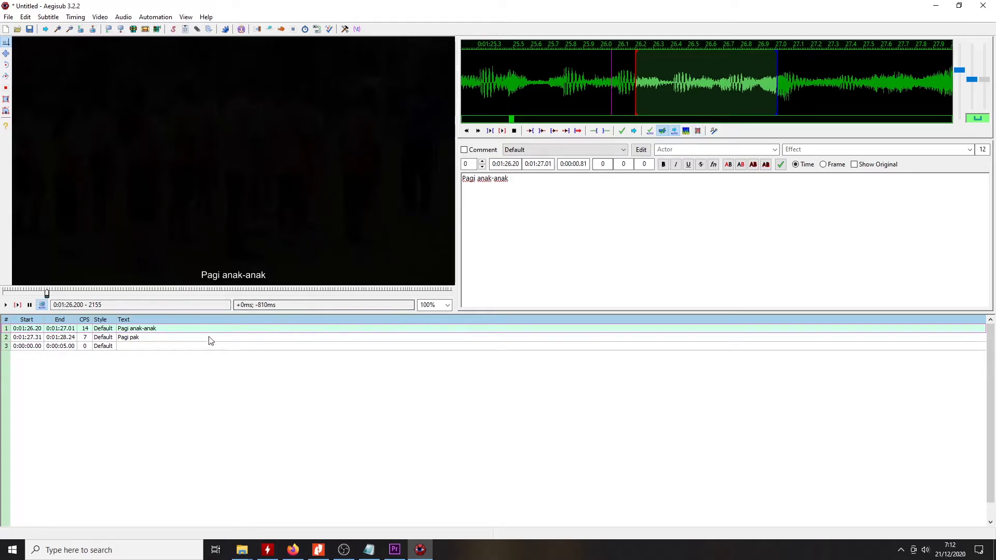
pyautogui.click(200, 342)
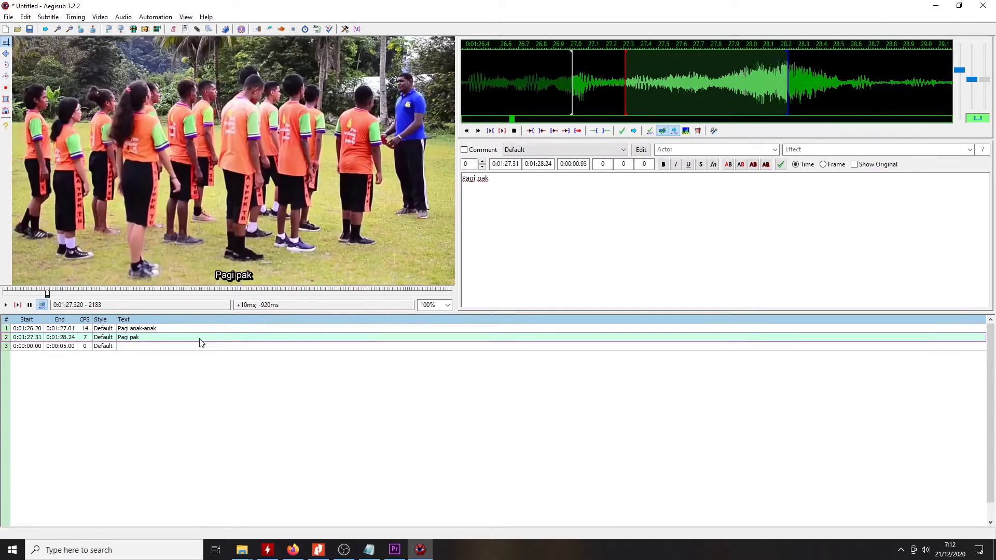
pyautogui.click(200, 333)
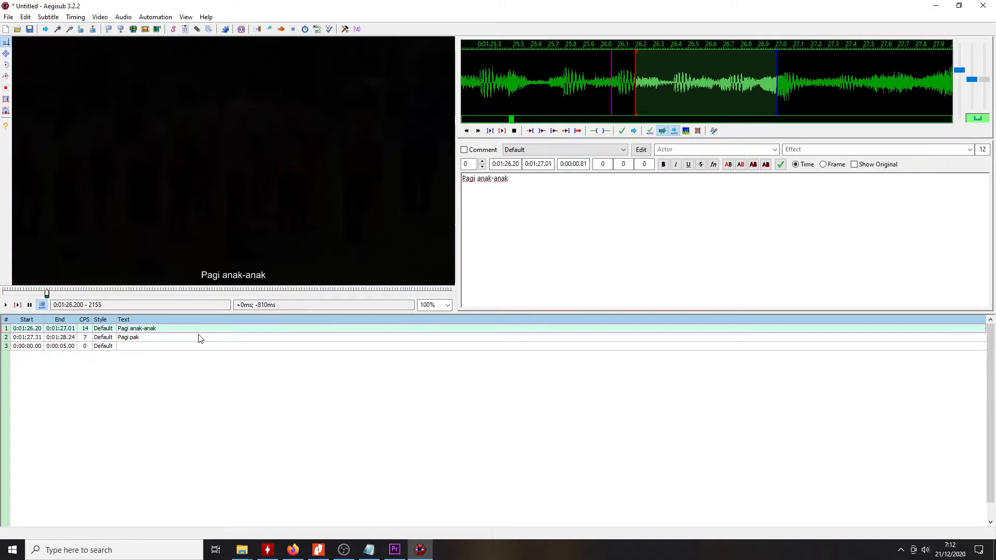
pyautogui.click(195, 341)
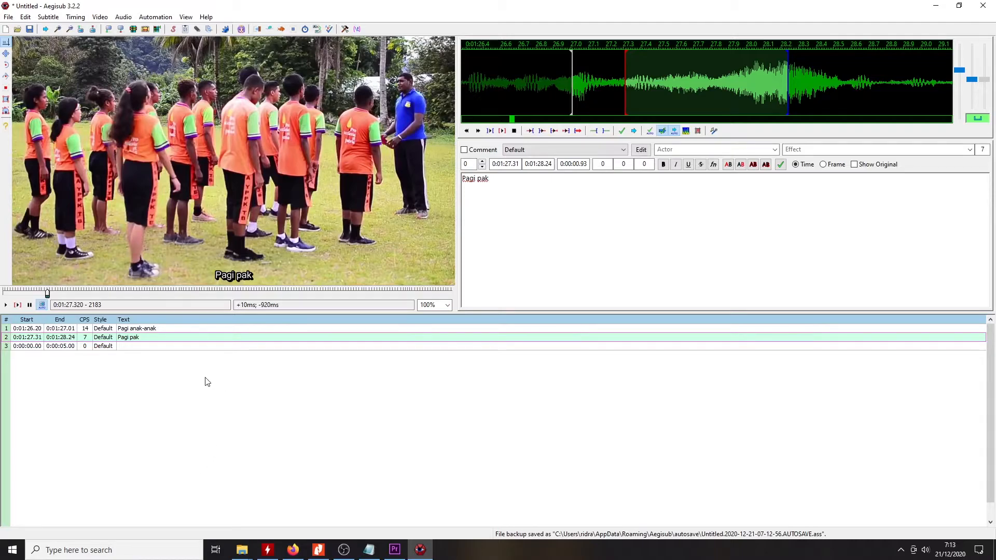
# - Review the line insertion options for the empty third subtitle without applying any, and return to the two timed lines
pyautogui.click(198, 347)
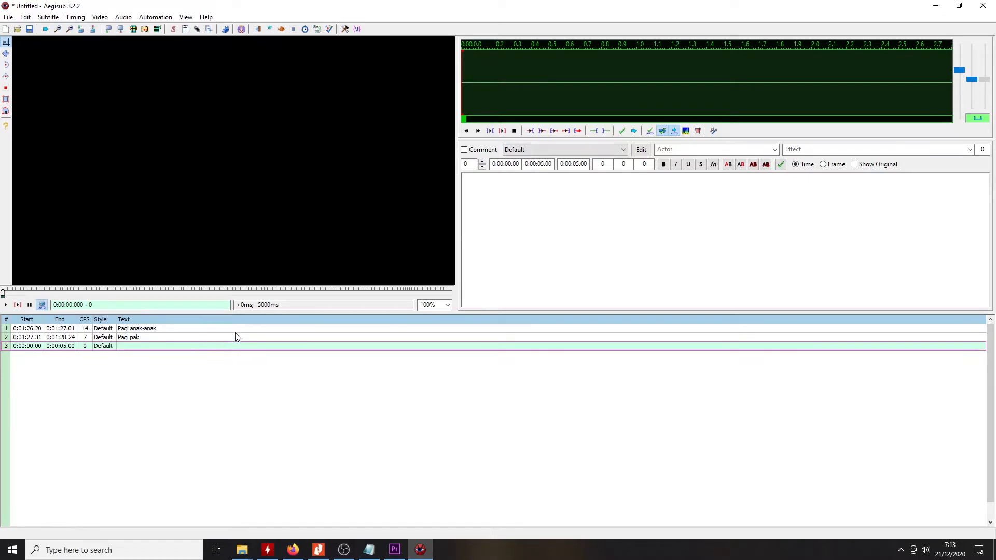
pyautogui.rightClick(213, 352)
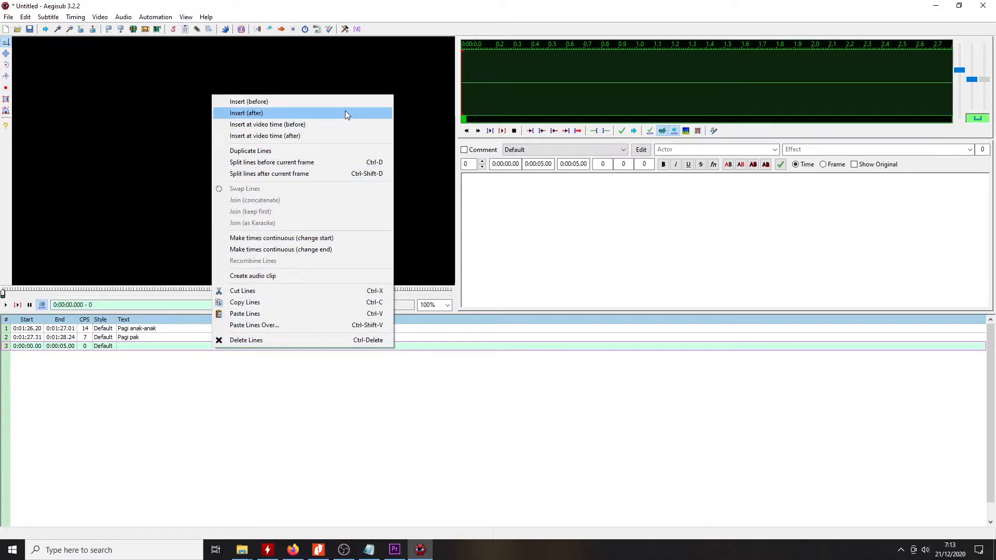
pyautogui.click(402, 12)
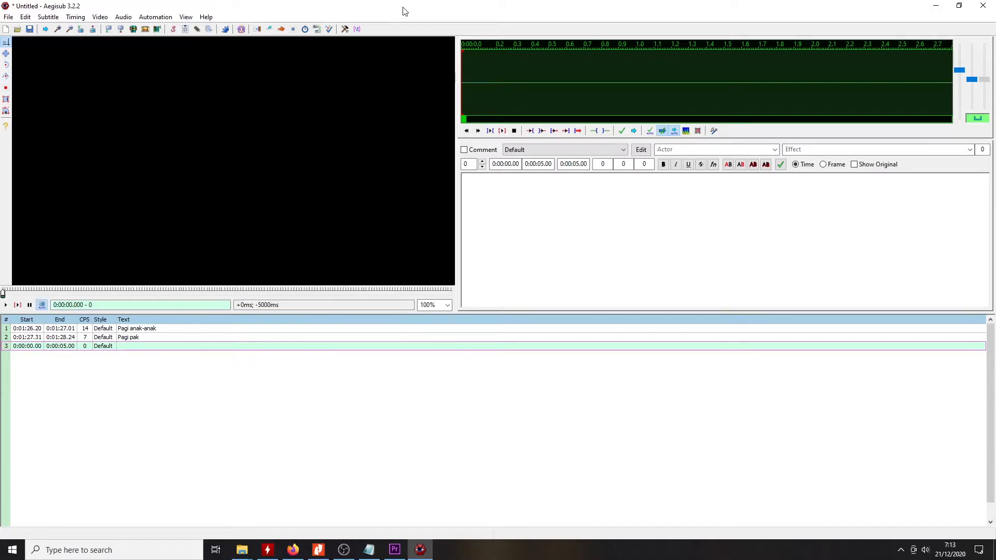
pyautogui.click(142, 328)
pyautogui.click(159, 337)
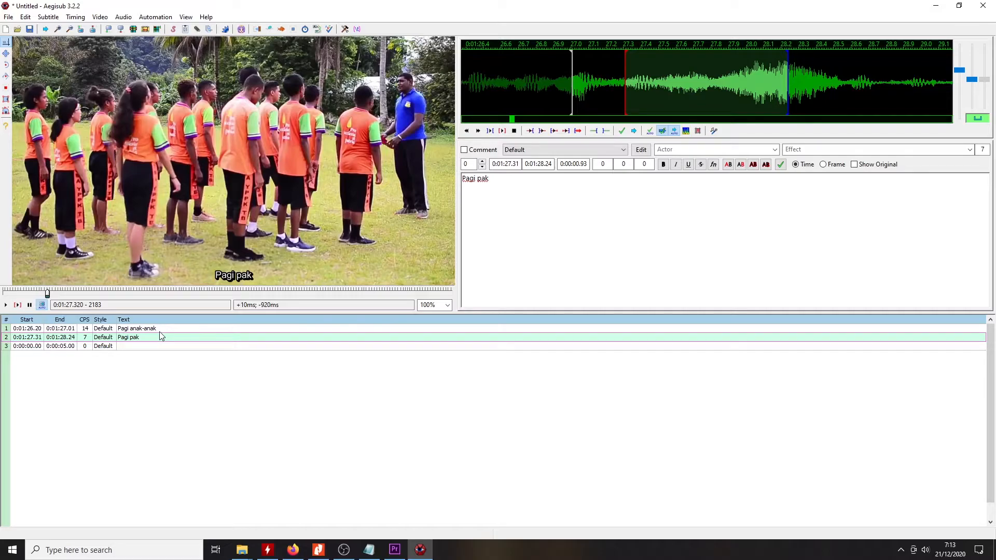
pyautogui.click(163, 329)
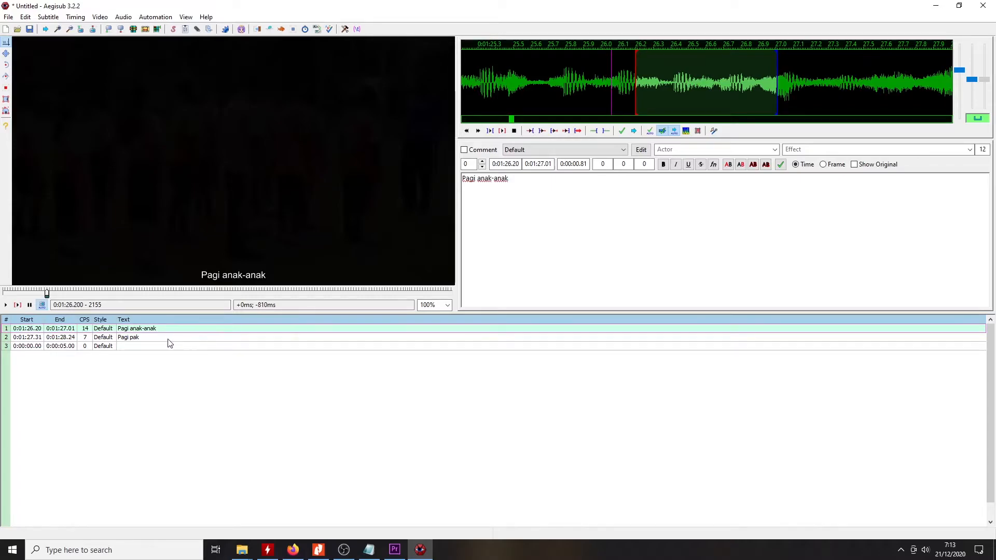
pyautogui.click(168, 338)
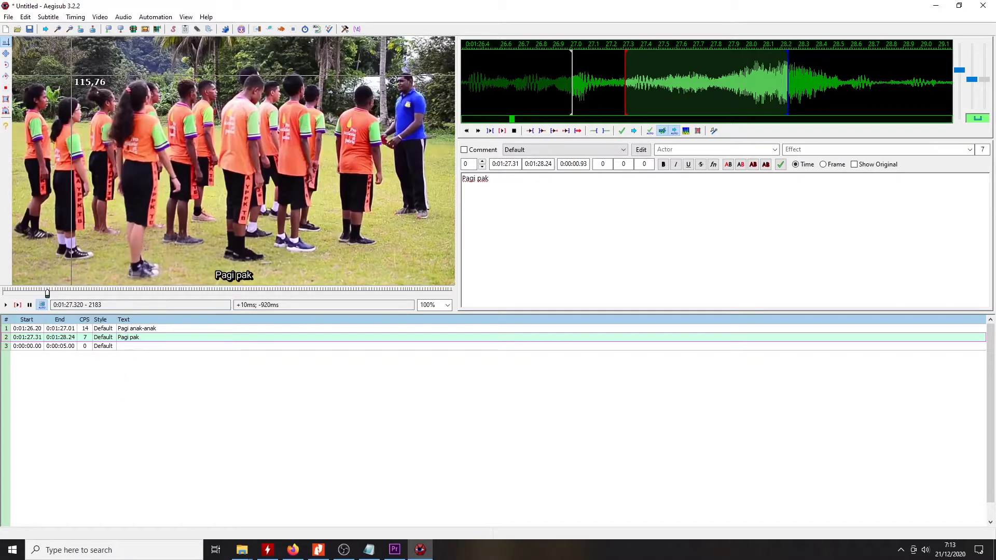
pyautogui.click(12, 19)
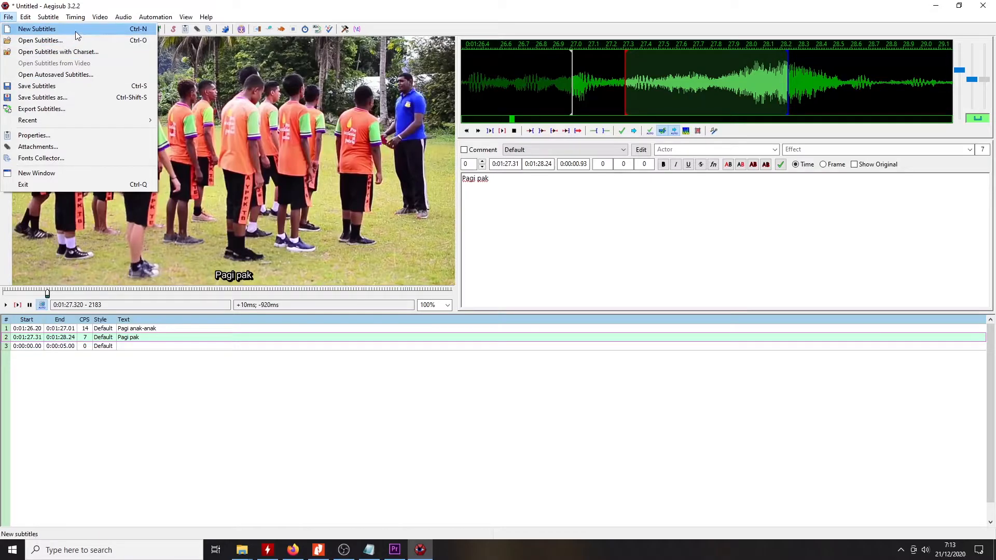
pyautogui.click(151, 2)
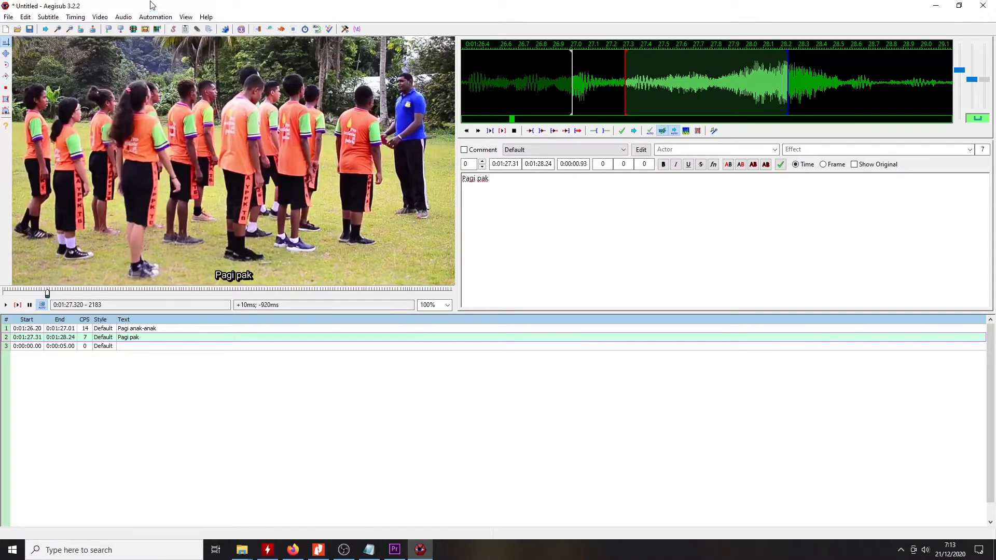
# - Start saving the subtitles in the Tech in Trans folder as Advanced Substation Alpha and clear the suggested file name
pyautogui.click(8, 18)
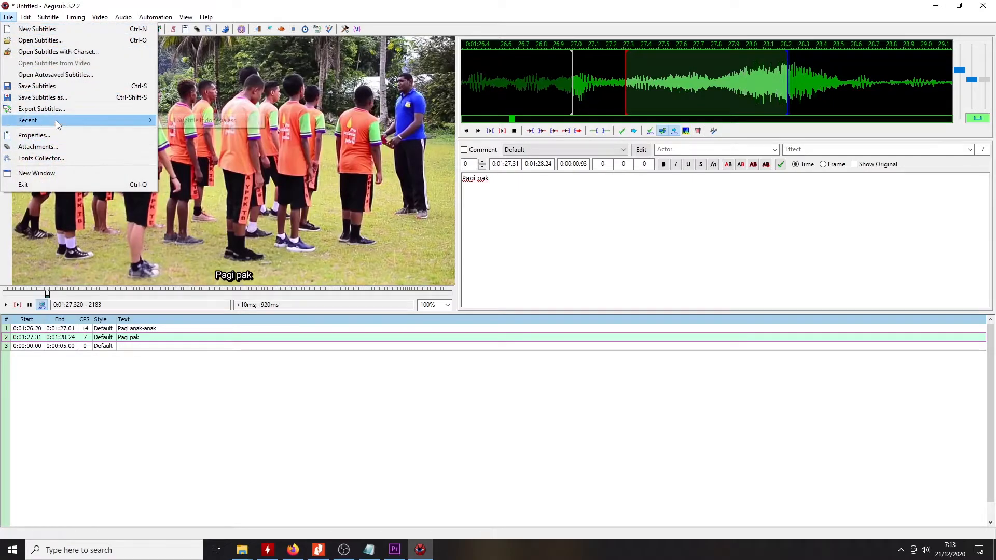
pyautogui.click(75, 87)
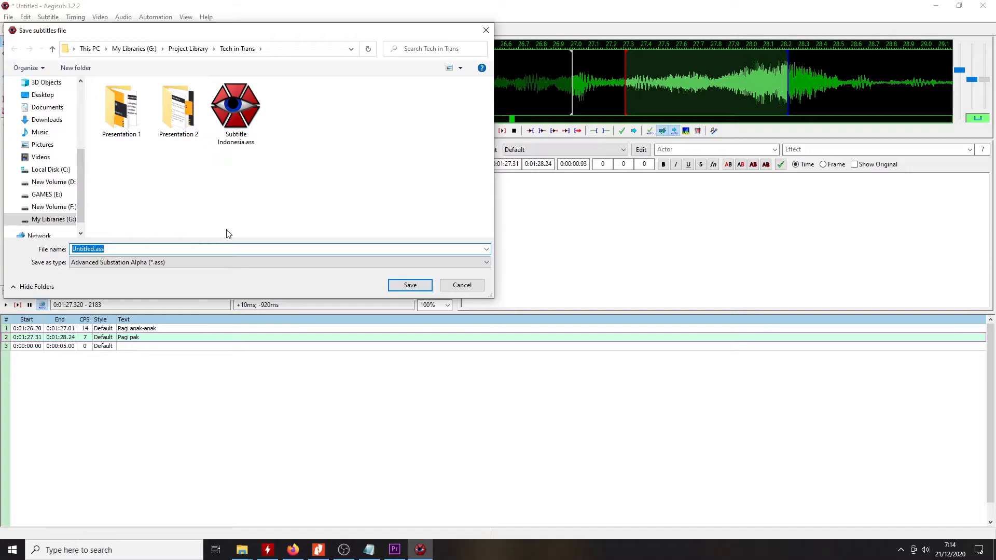
pyautogui.click(203, 249)
pyautogui.moveTo(292, 33); pyautogui.dragTo(393, 54)
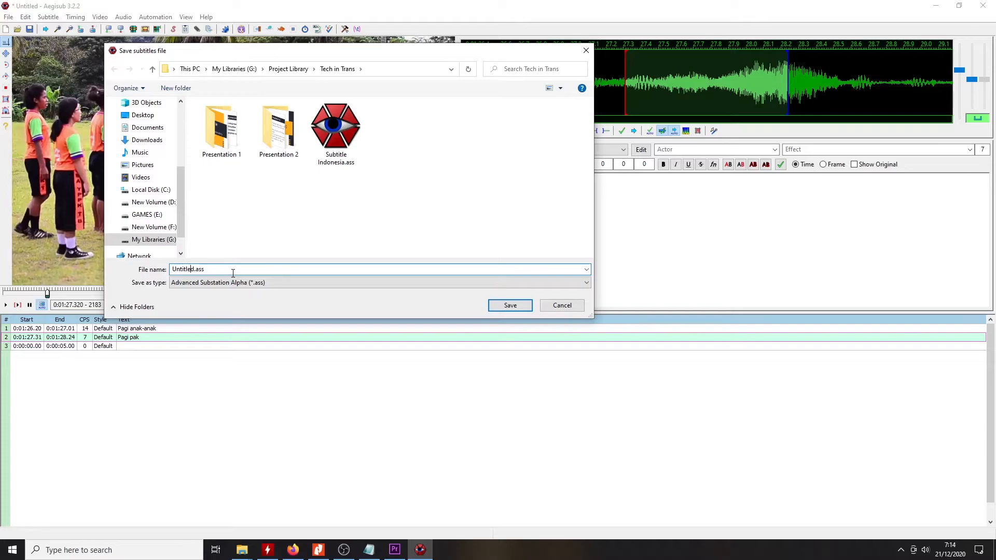
pyautogui.press('BackSpace')
pyautogui.press('BackSpace')
pyautogui.press('BackSpace')
pyautogui.press('BackSpace')
pyautogui.press('BackSpace')
pyautogui.press('BackSpace')
pyautogui.press('BackSpace')
pyautogui.press('BackSpace')
pyautogui.write('bAHASA Indonesia')
pyautogui.press('BackSpace')
pyautogui.press('BackSpace')
pyautogui.press('BackSpace')
pyautogui.press('BackSpace')
pyautogui.press('BackSpace')
pyautogui.press('BackSpace')
pyautogui.write('Bahasa')
pyautogui.press('BackSpace')
pyautogui.press('BackSpace')
pyautogui.press('BackSpace')
pyautogui.press('BackSpace')
pyautogui.press('BackSpace')
pyautogui.press('BackSpace')
pyautogui.press('BackSpace')
pyautogui.press('BackSpace')
pyautogui.press('BackSpace')
pyautogui.press('BackSpace')
pyautogui.press('BackSpace')
pyautogui.press('BackSpace')
pyautogui.press('BackSpace')
pyautogui.press('BackSpace')
pyautogui.press('BackSpace')
pyautogui.press('BackSpace')
# - Name the subtitle file "Bukan Batuk Biasa" and save it
pyautogui.write('Bukan Batuk B')
pyautogui.click(502, 306)
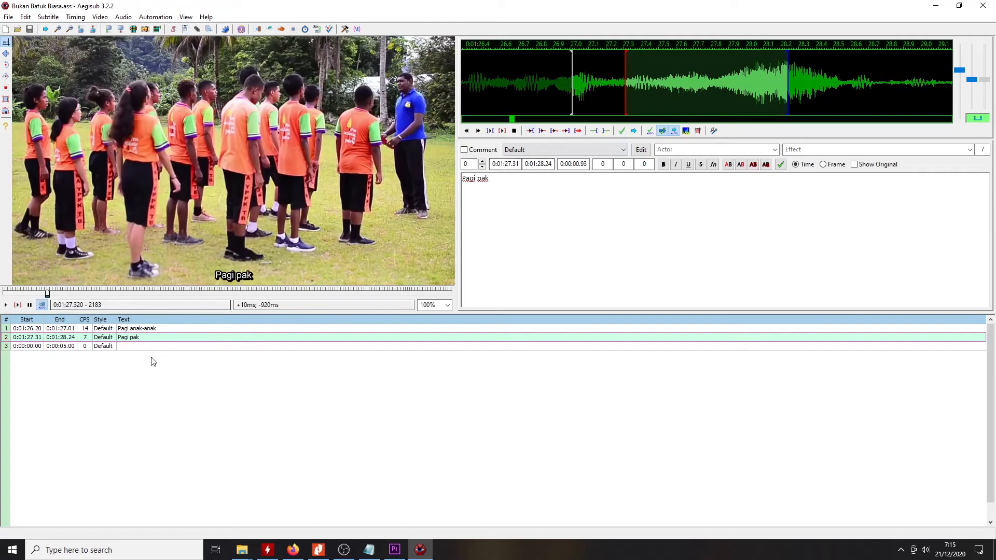
pyautogui.click(8, 18)
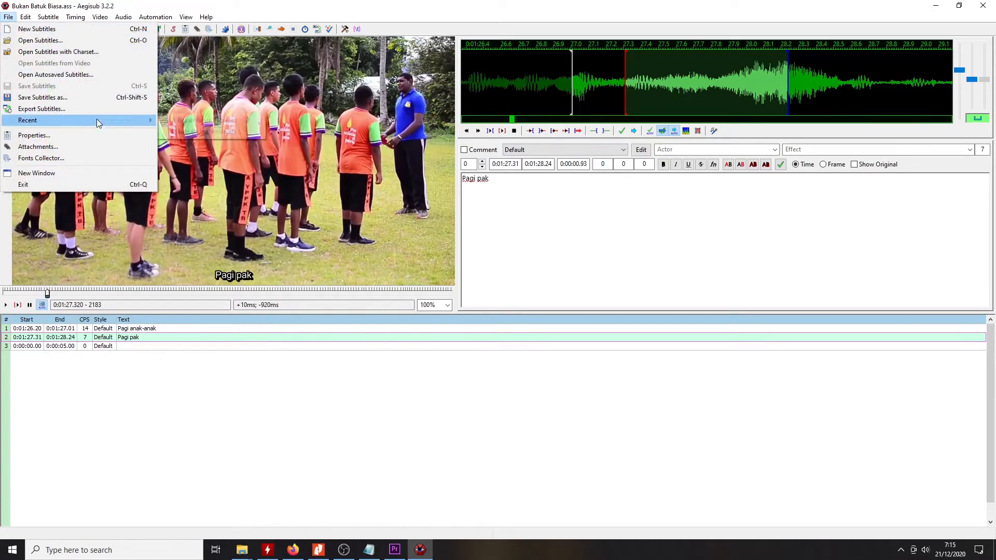
pyautogui.click(345, 11)
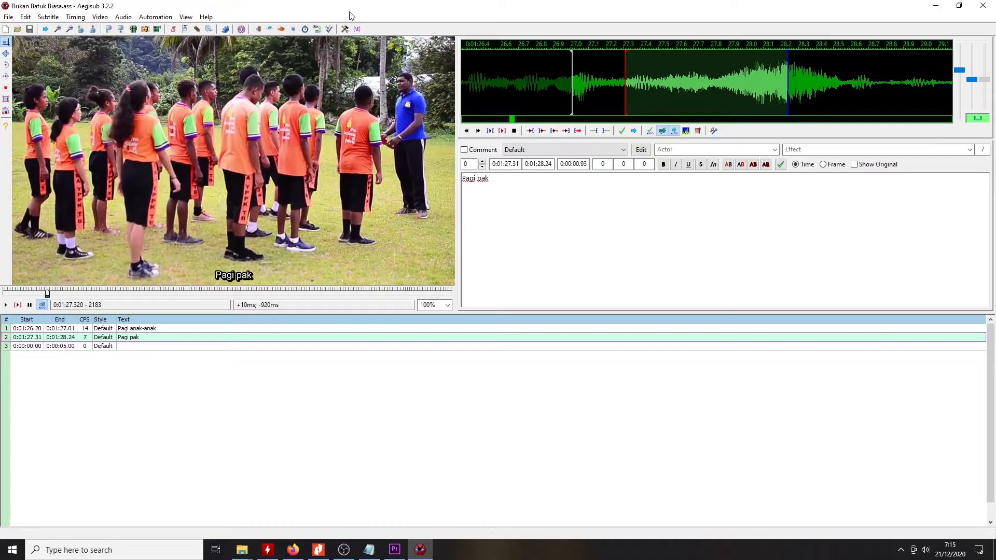
# - Export the subtitles without filters in Unicode (UTF-8) as "Versi Indonesia.srt" in the Tech in Trans folder
pyautogui.click(8, 17)
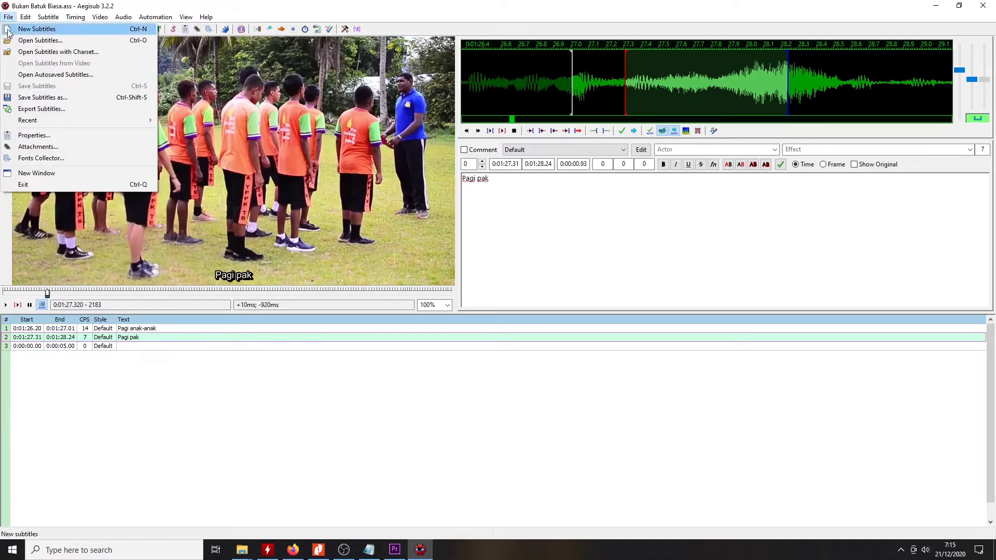
pyautogui.click(61, 110)
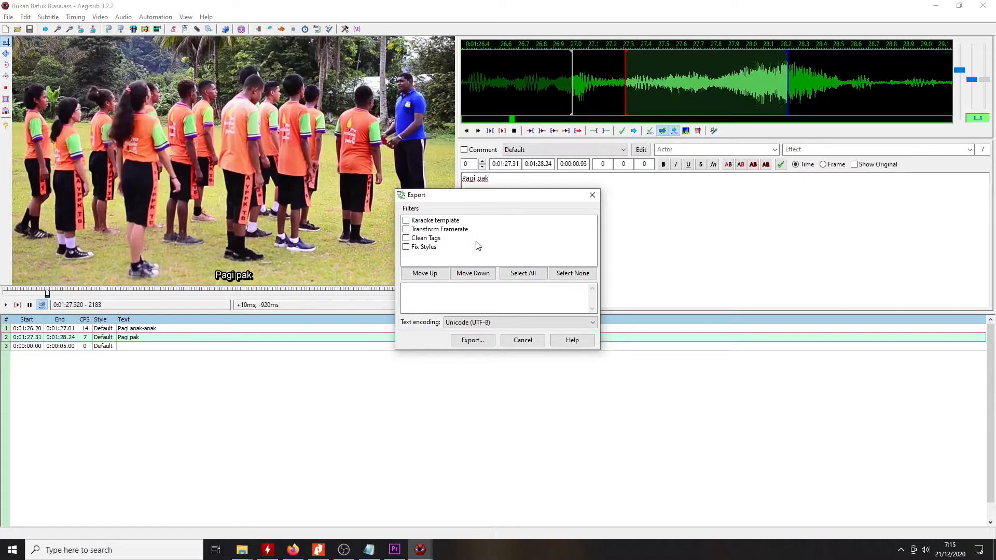
pyautogui.click(477, 342)
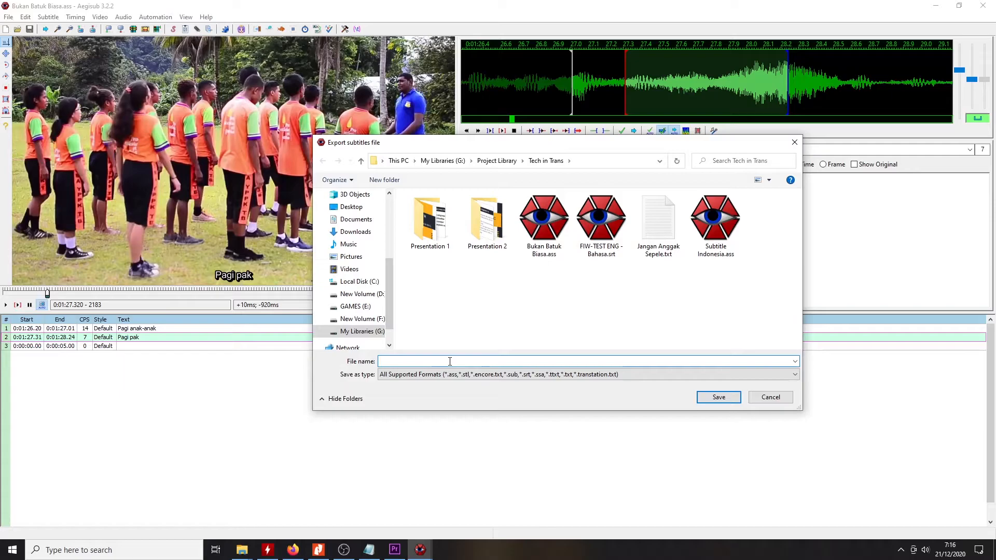
pyautogui.write('Versi Indonesia.srt')
pyautogui.click(719, 397)
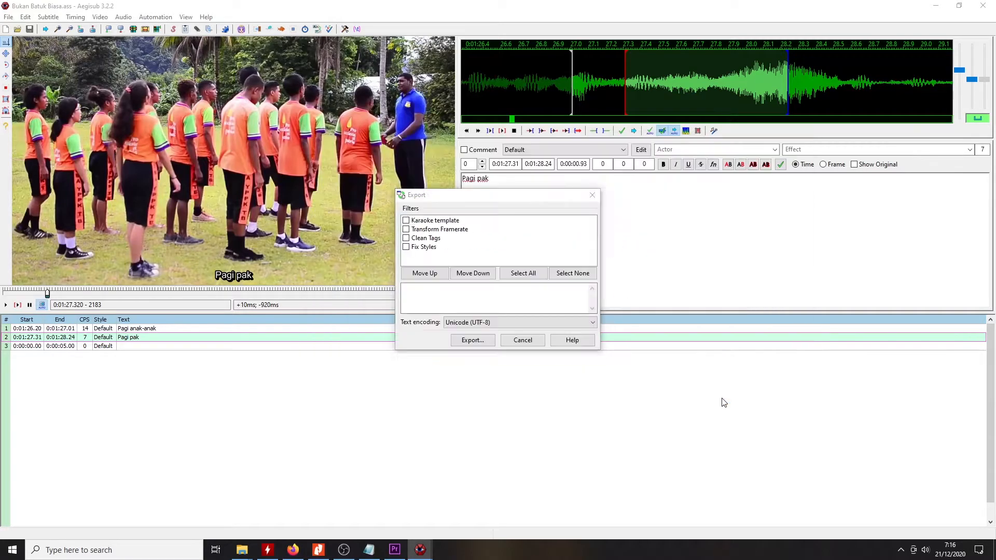
pyautogui.press('Return')
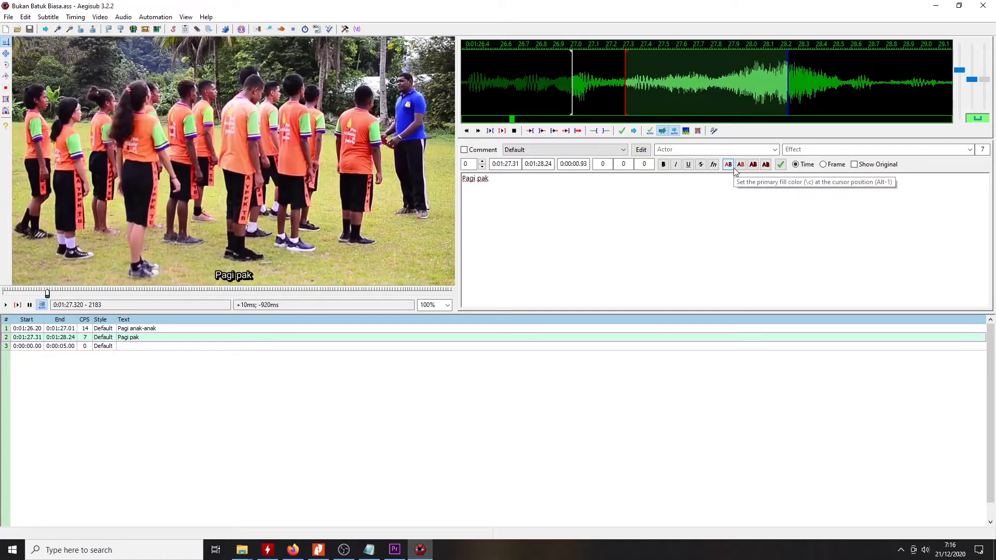
# - Switch to File Explorer, go to My Libraries (G:) > Project Library > Tech in Trans and select Versi Indonesia.srt
pyautogui.moveTo(243, 554)
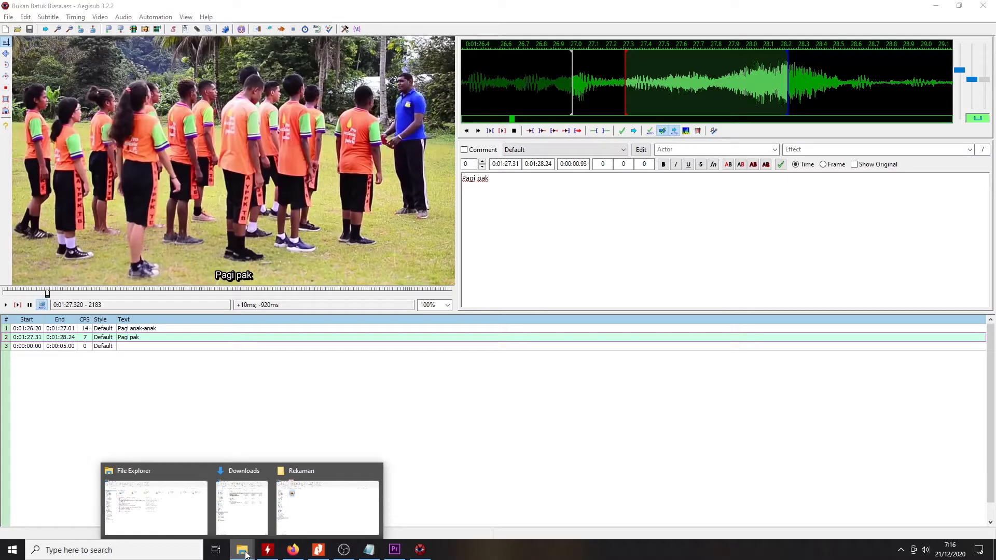
pyautogui.click(312, 514)
pyautogui.click(59, 375)
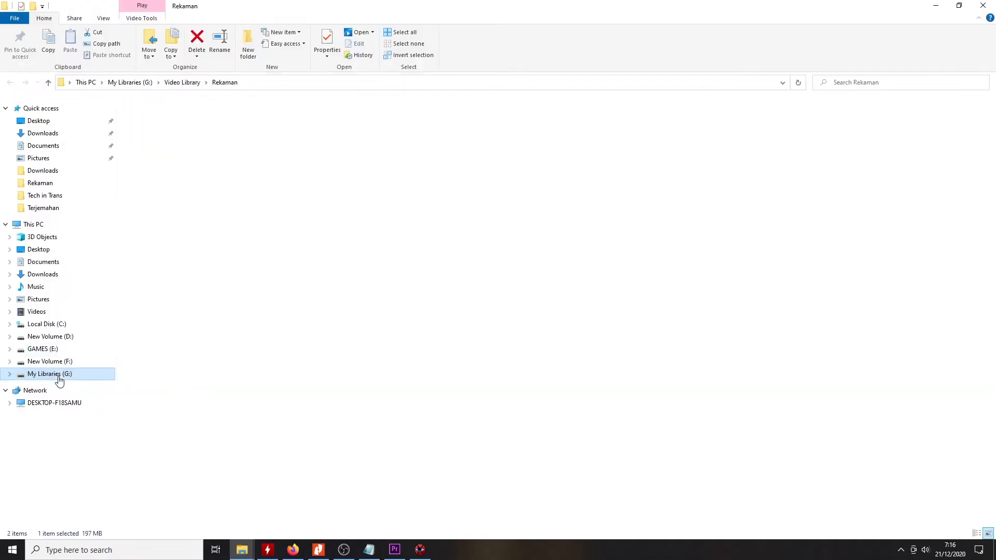
pyautogui.doubleClick(176, 183)
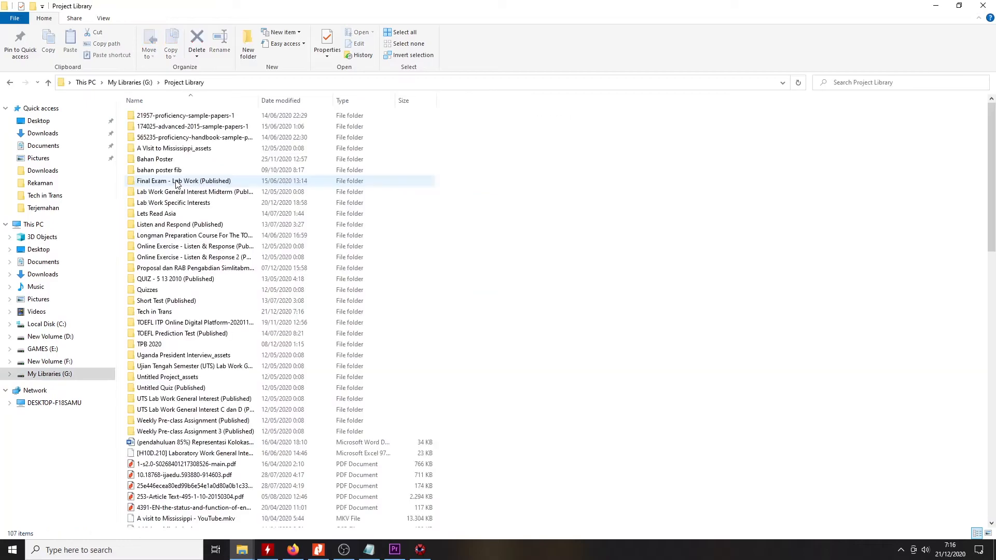
pyautogui.click(165, 314)
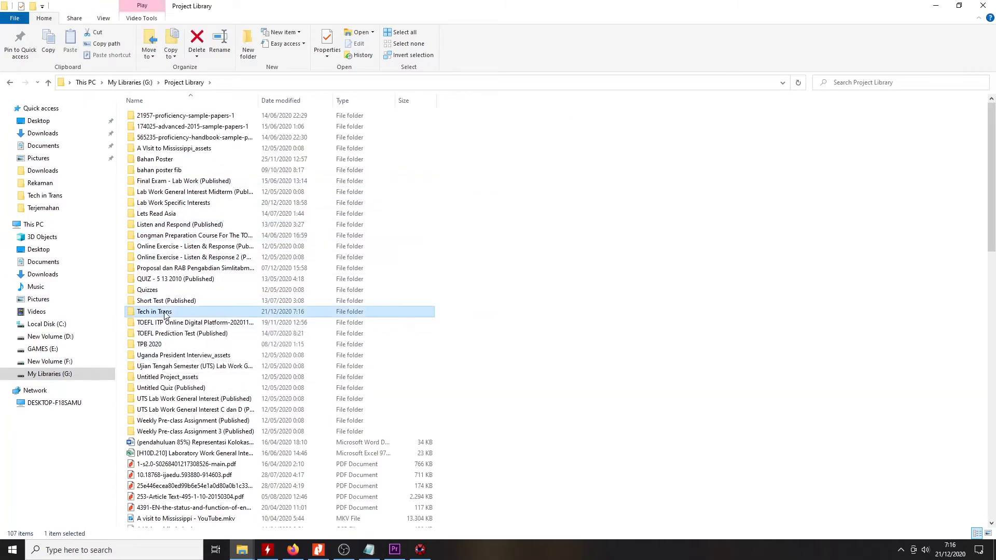
pyautogui.doubleClick(165, 314)
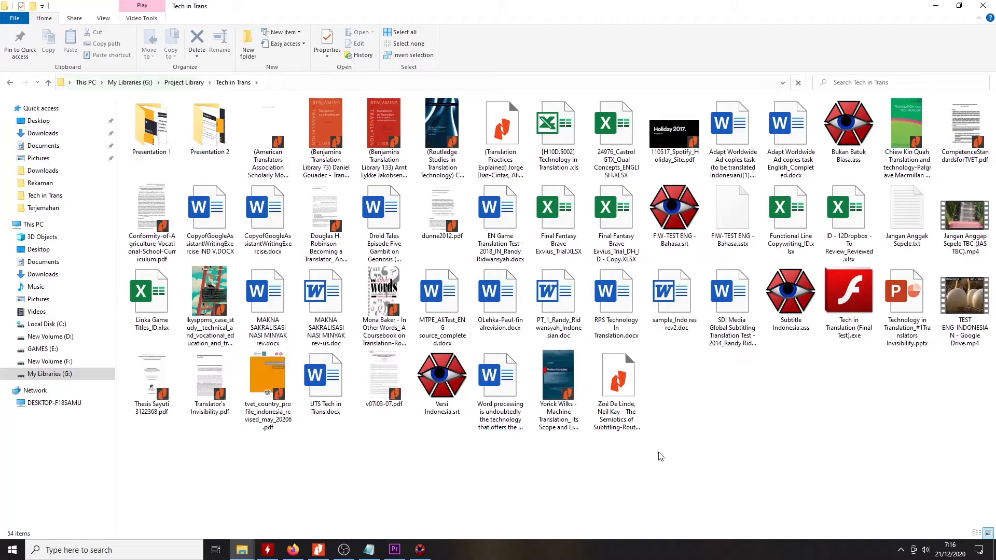
pyautogui.click(451, 387)
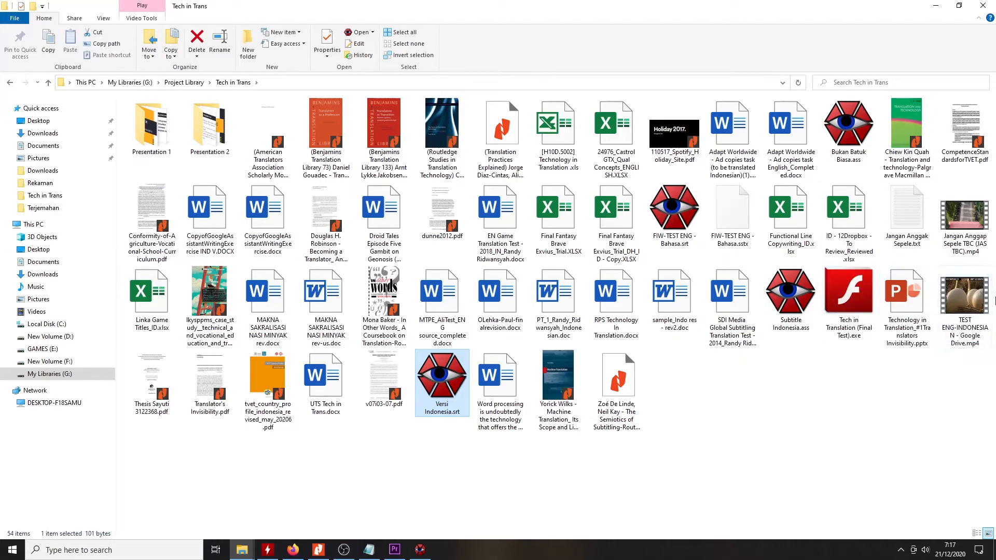
# - Open the video "Jangan Anggap Sepele TBC (JAS TBC).mp4" in VLC media player
pyautogui.rightClick(960, 220)
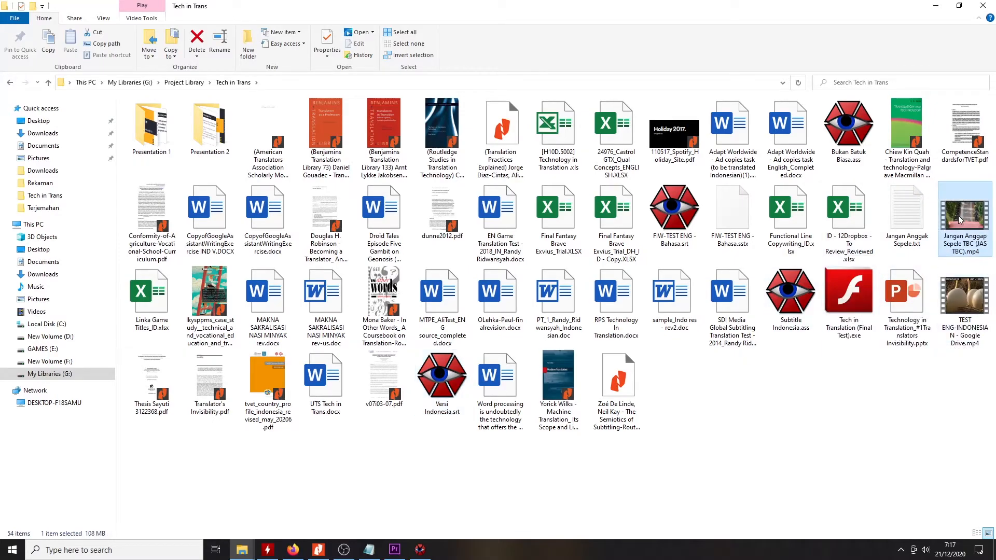
pyautogui.moveTo(789, 306)
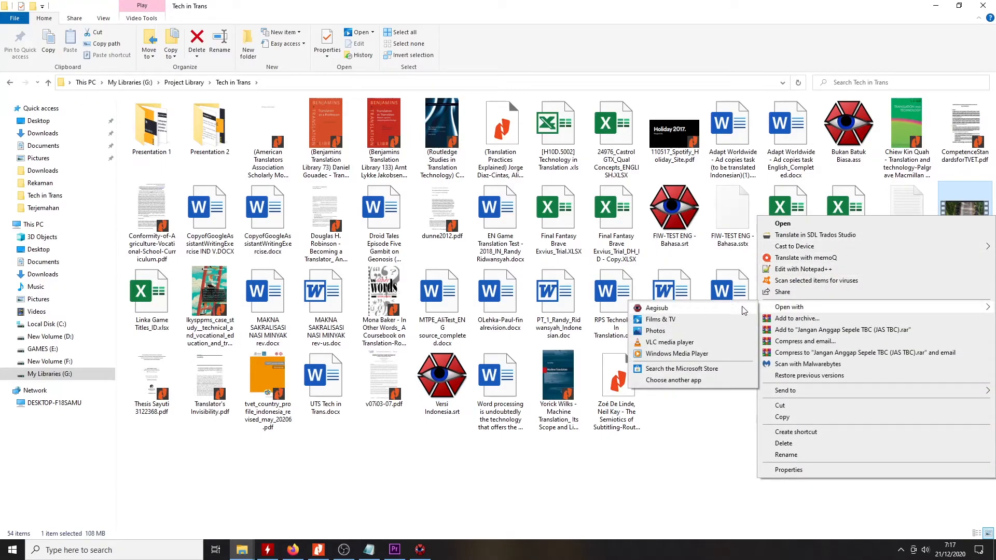
pyautogui.click(704, 344)
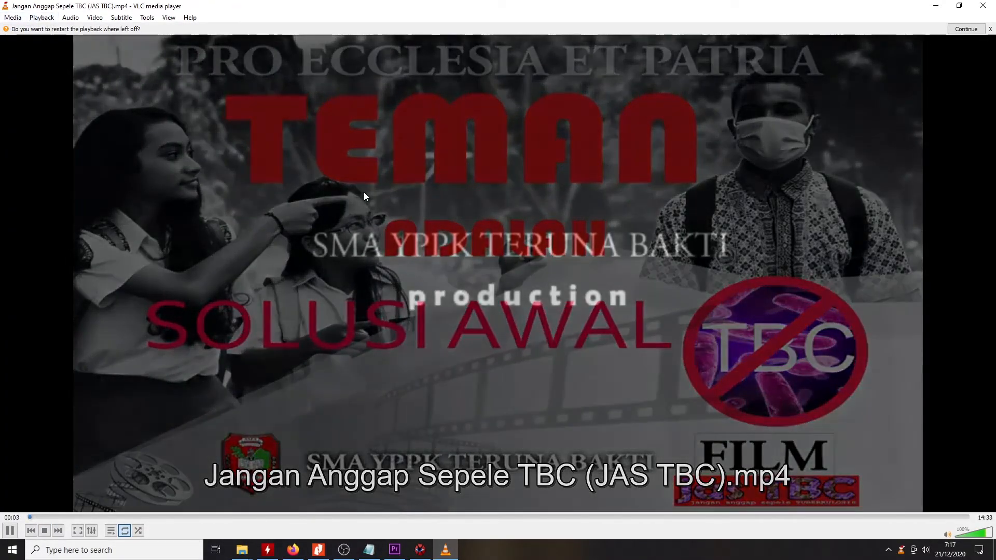
# - Add the subtitle file Versi Indonesia.srt to the playing video
pyautogui.rightClick(363, 192)
pyautogui.moveTo(441, 285)
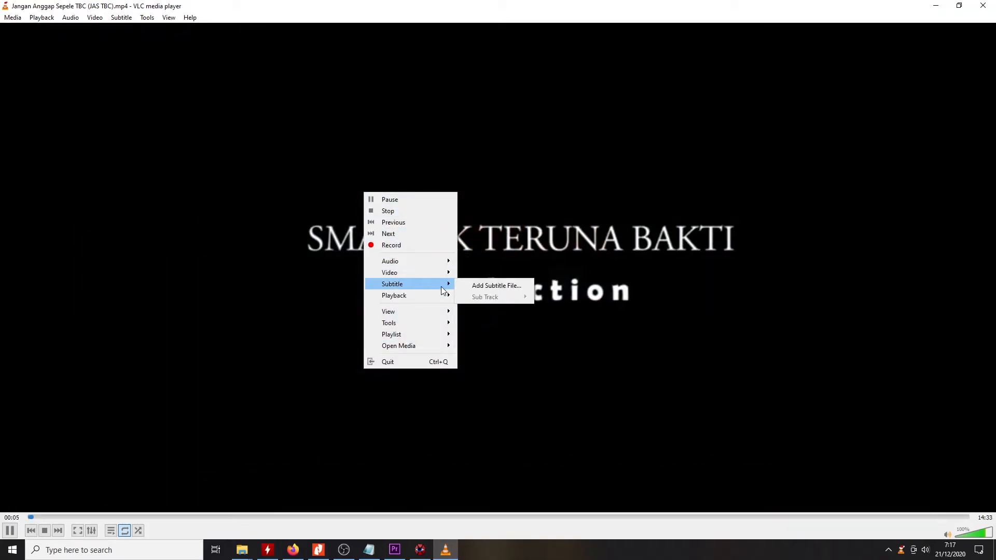
pyautogui.click(473, 285)
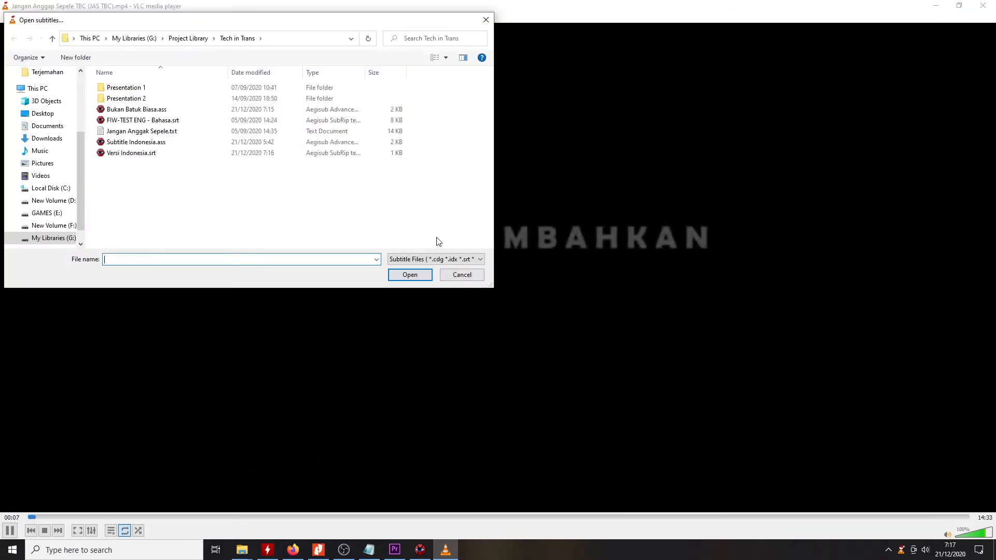
pyautogui.click(146, 154)
pyautogui.click(409, 275)
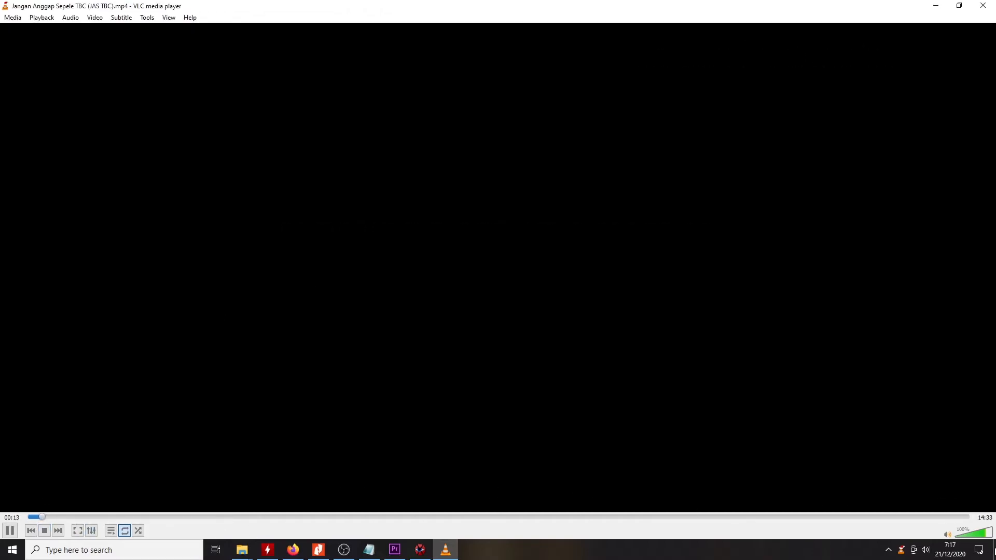
# - Lower the volume to 23% and play the video from shortly before 01:28 to check the exported subtitles
pyautogui.click(975, 534)
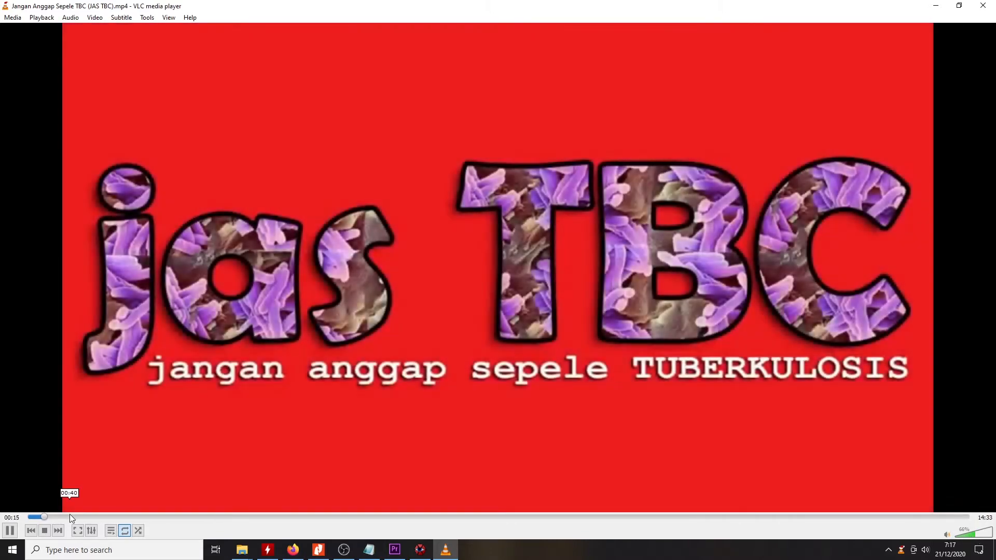
pyautogui.click(66, 516)
pyautogui.click(78, 515)
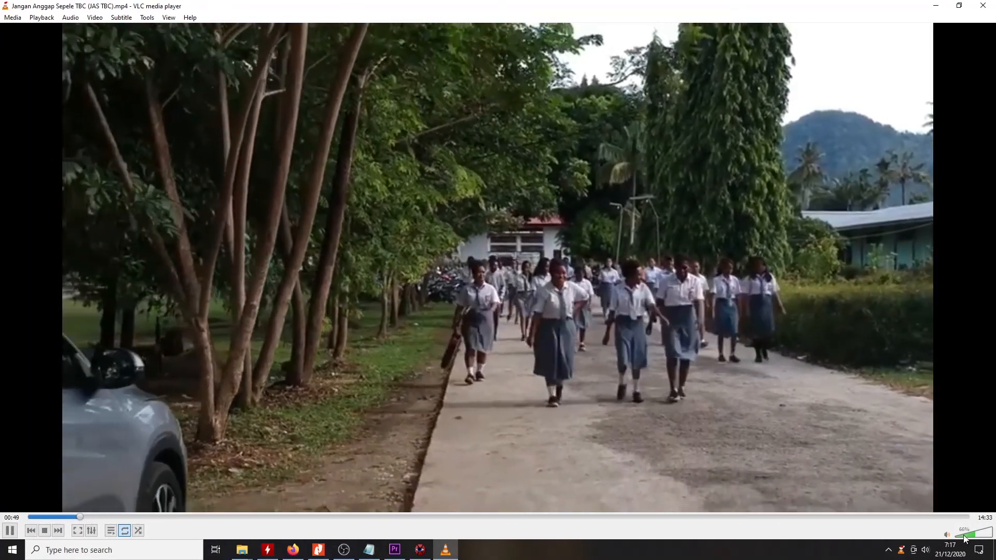
pyautogui.click(962, 535)
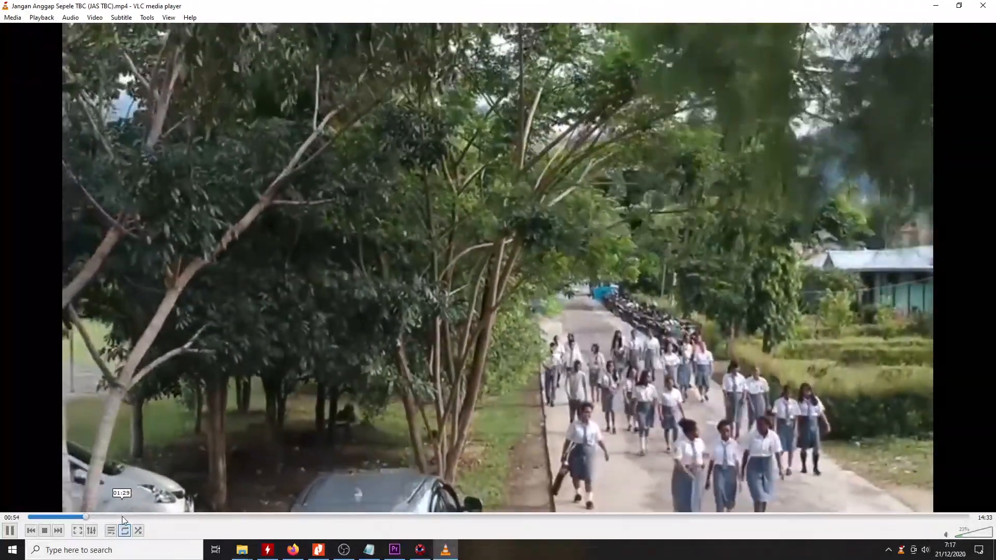
pyautogui.click(123, 517)
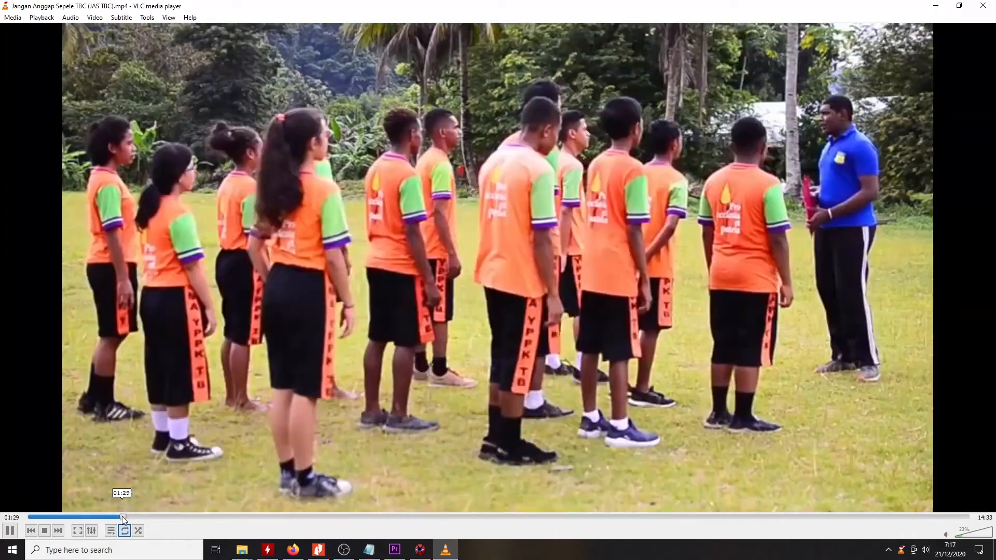
pyautogui.click(115, 517)
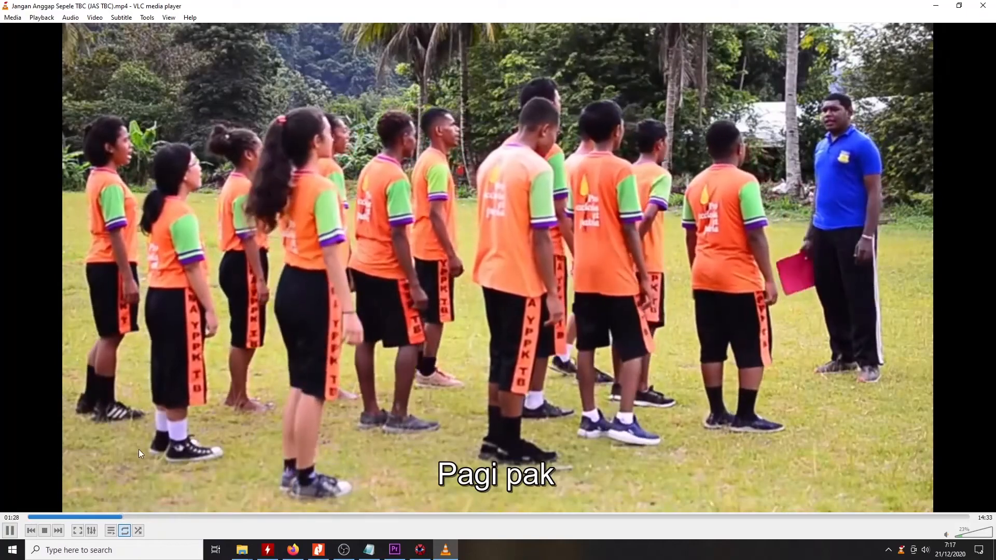
# - Stop playback, close VLC and the File Explorer window, and return to Aegisub
pyautogui.click(44, 531)
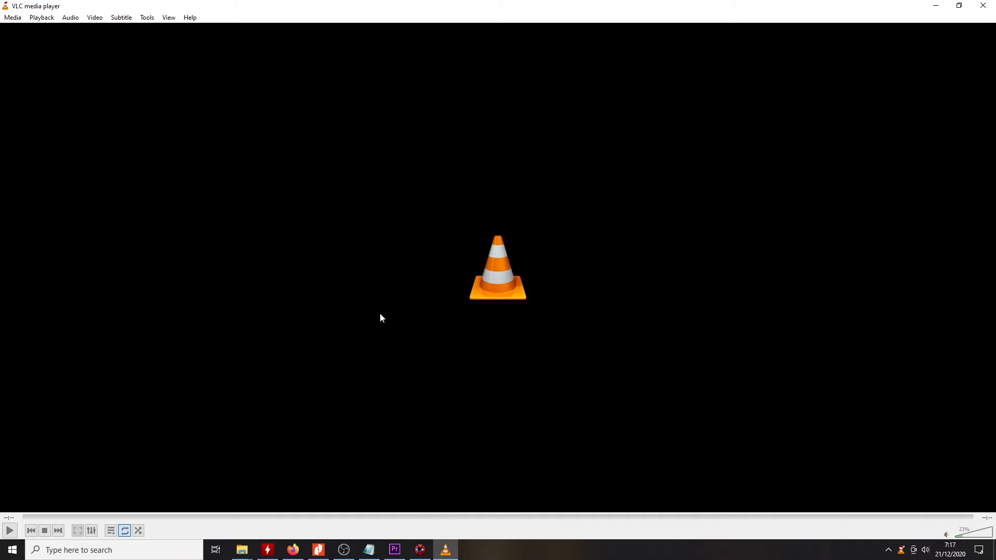
pyautogui.click(982, 6)
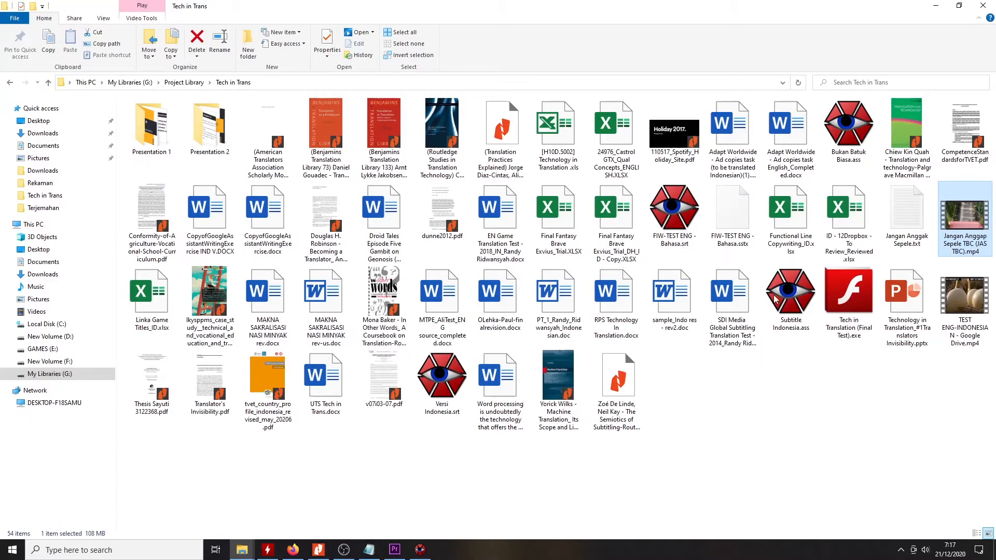
pyautogui.click(982, 5)
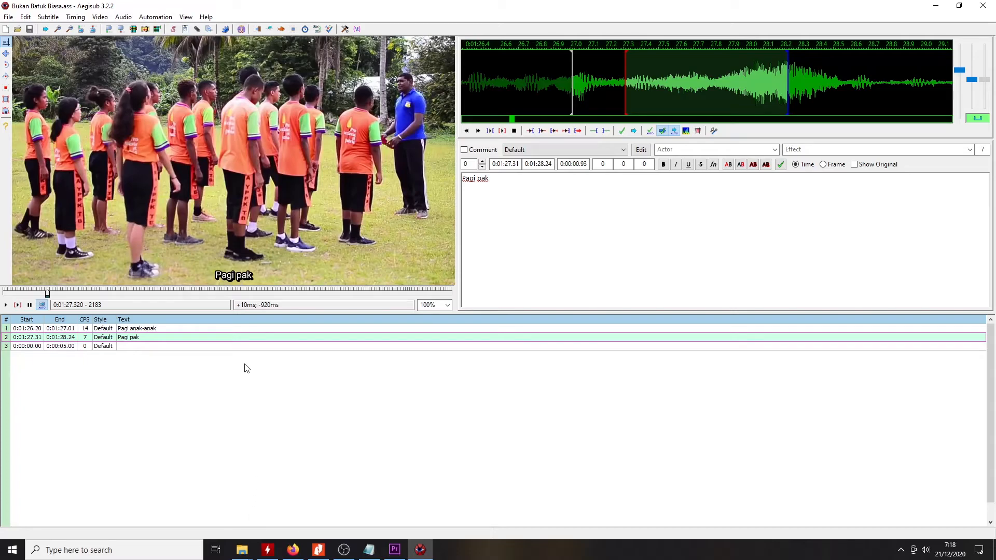
# - Open the Translation Assistant for the first subtitle line, "Pagi anak-anak"
pyautogui.click(165, 329)
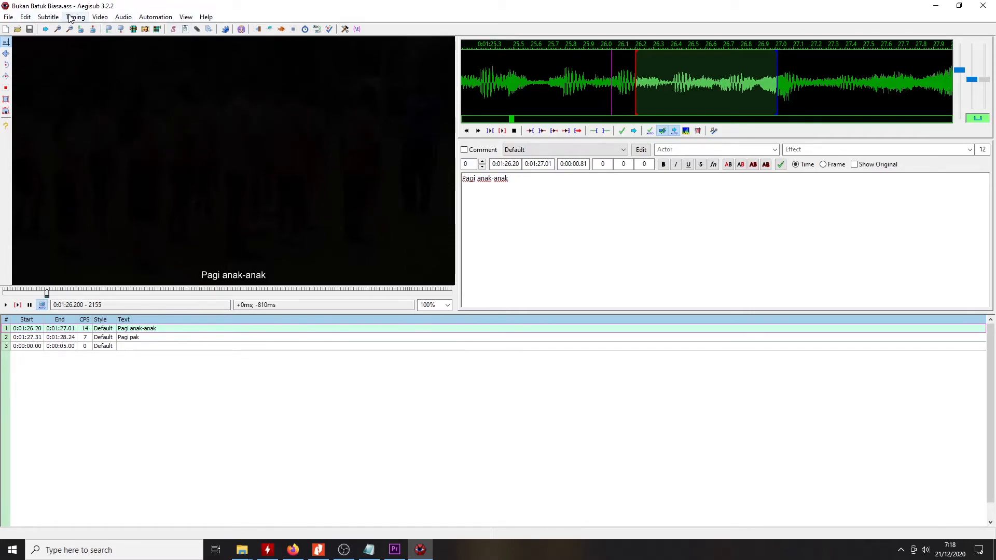
pyautogui.click(52, 17)
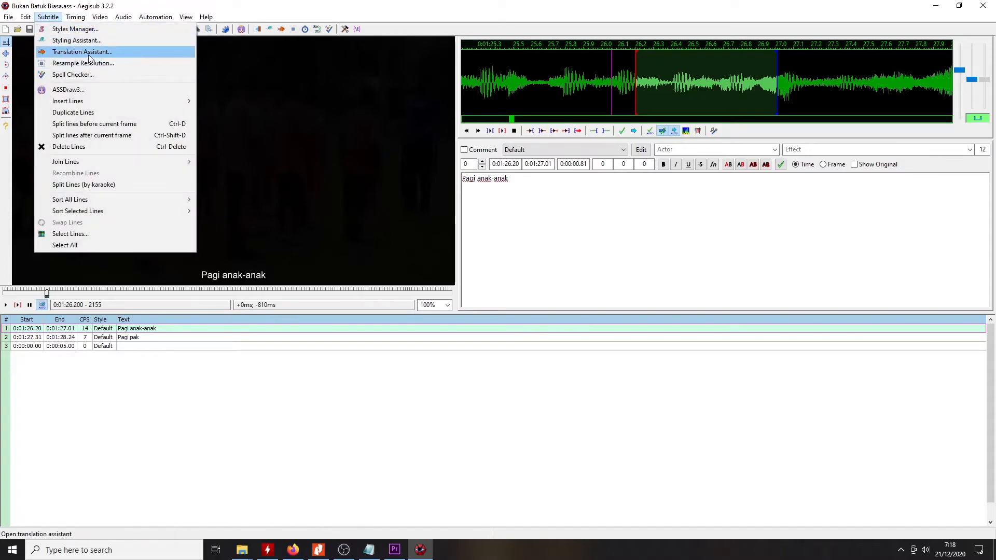
pyautogui.click(75, 17)
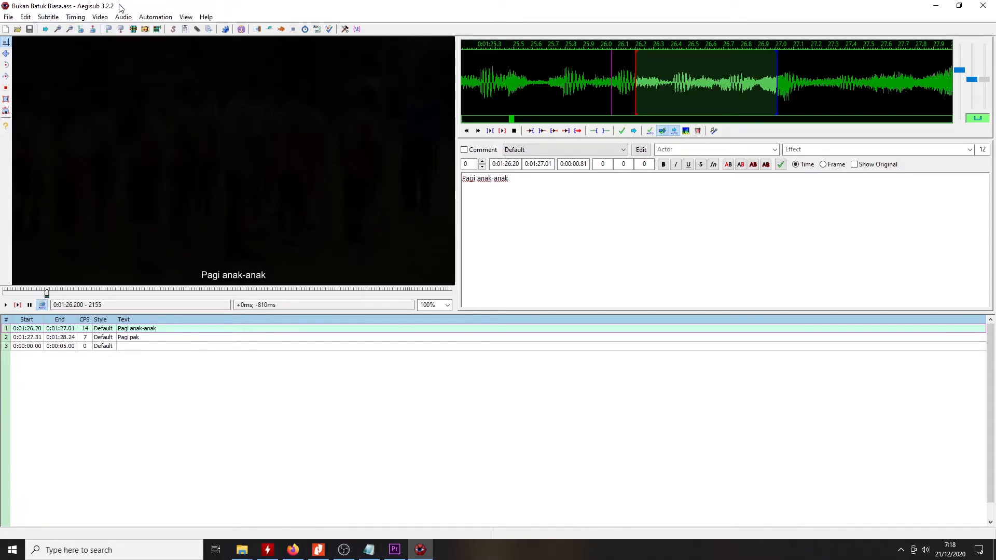
pyautogui.click(51, 17)
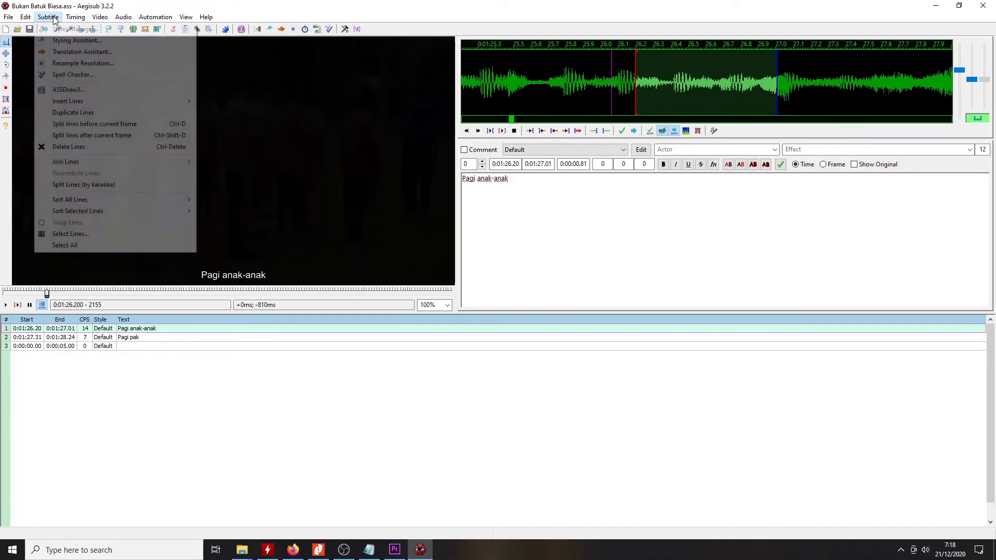
pyautogui.click(86, 51)
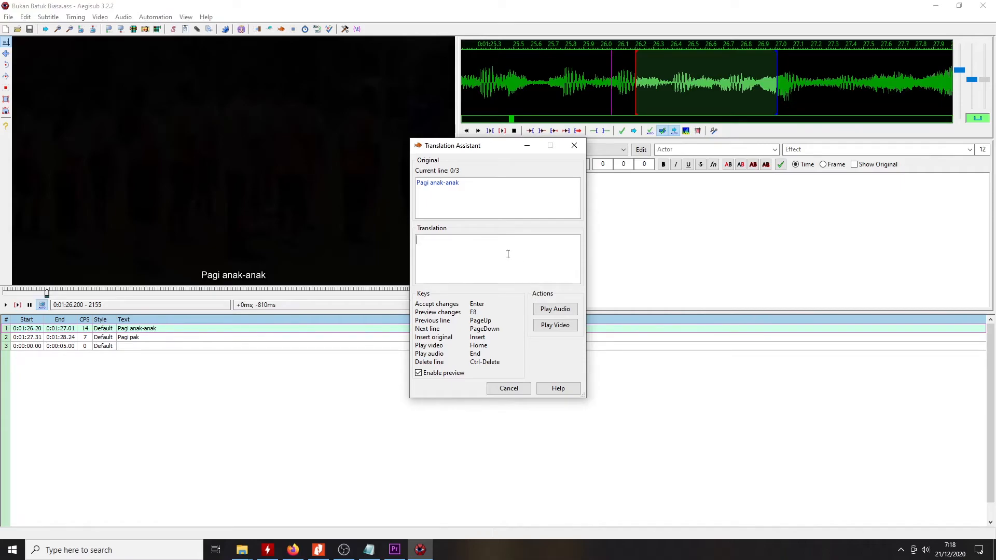
# - Play the first line's audio, enter "Good morning, students" as its translation, accept it and close the Translation Assistant
pyautogui.click(554, 312)
pyautogui.click(458, 192)
pyautogui.write('Morning')
pyautogui.press('BackSpace')
pyautogui.press('BackSpace')
pyautogui.write('morning, kids')
pyautogui.press('BackSpace')
pyautogui.press('BackSpace')
pyautogui.write('students')
pyautogui.click(567, 310)
pyautogui.press('Return')
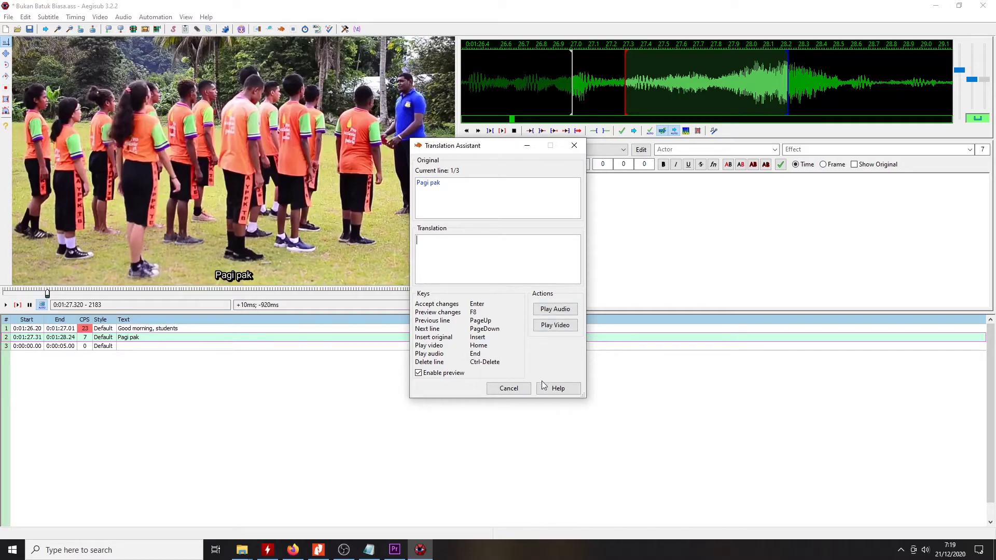
pyautogui.click(580, 148)
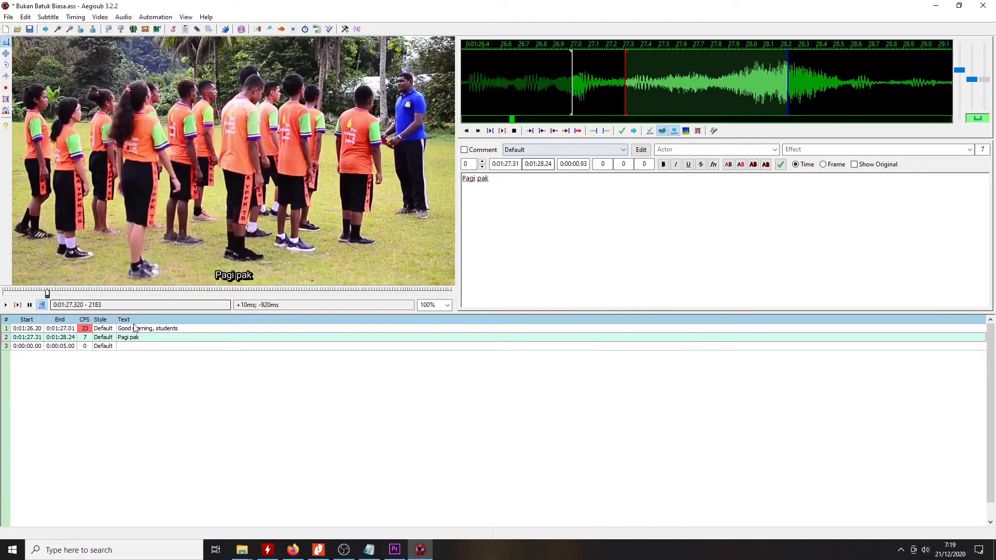
# - Play the video around the first line to check its translation, and briefly show the original text view
pyautogui.click(128, 330)
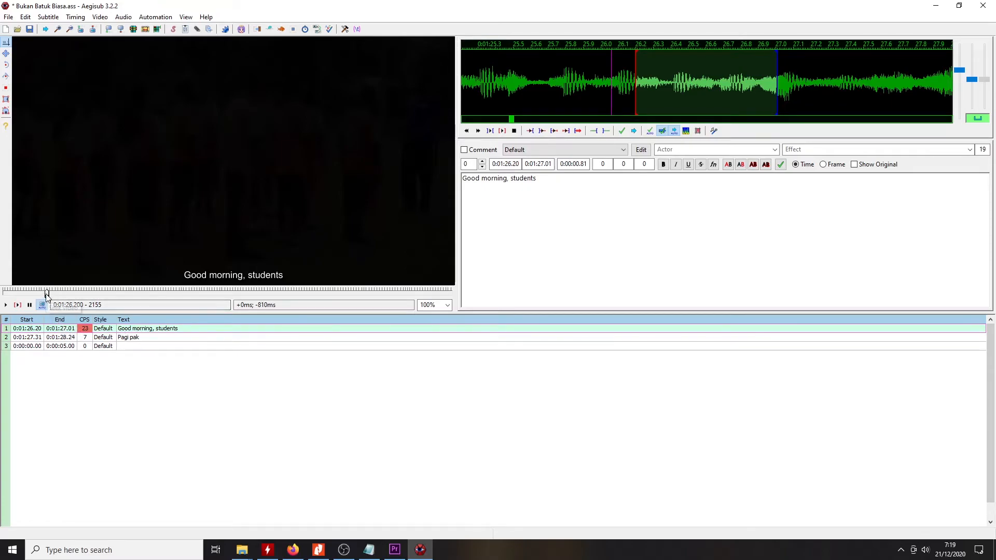
pyautogui.moveTo(47, 294); pyautogui.dragTo(46, 294)
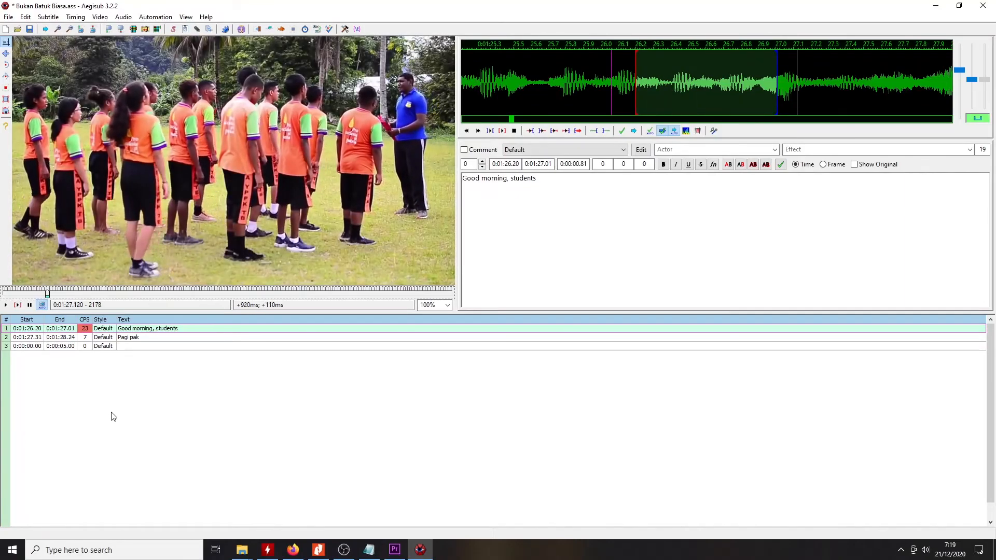
pyautogui.click(29, 305)
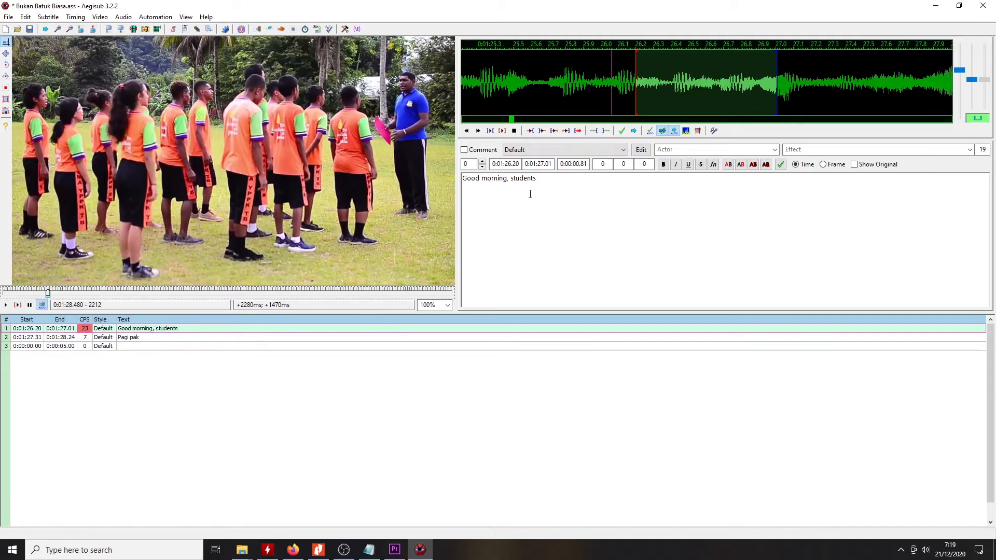
pyautogui.click(854, 166)
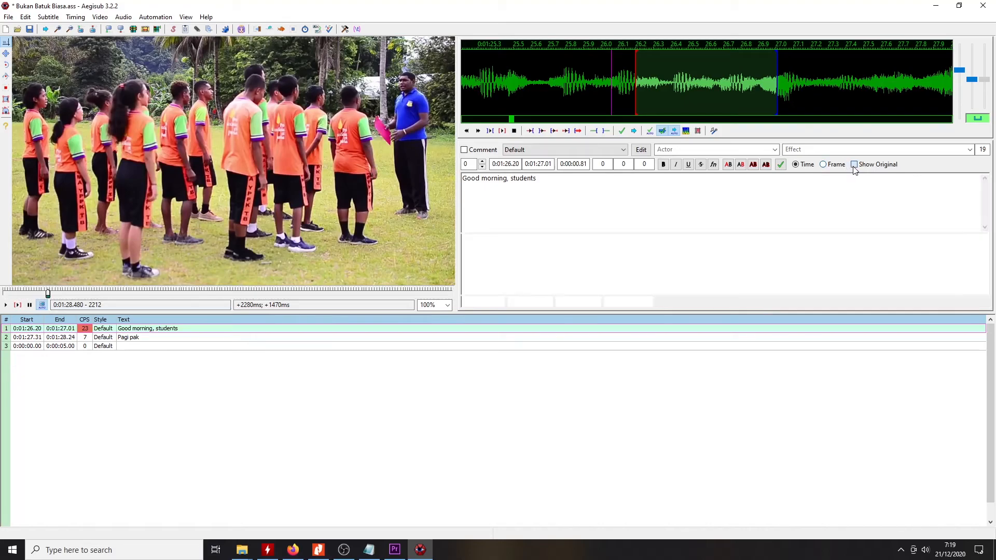
pyautogui.click(854, 164)
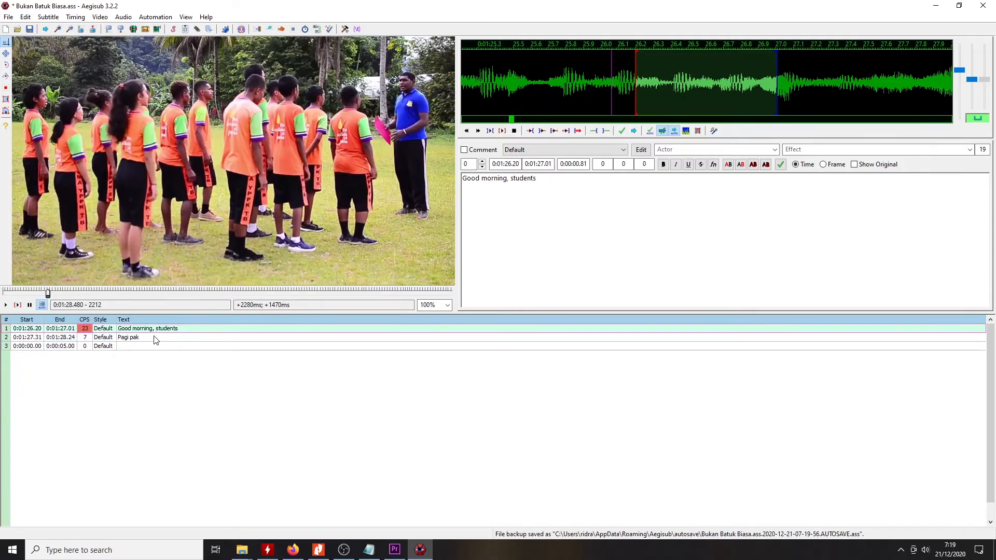
# - Translate the second line as "Morning, sir" with the Translation Assistant, close it and review both translated lines in the video
pyautogui.click(154, 338)
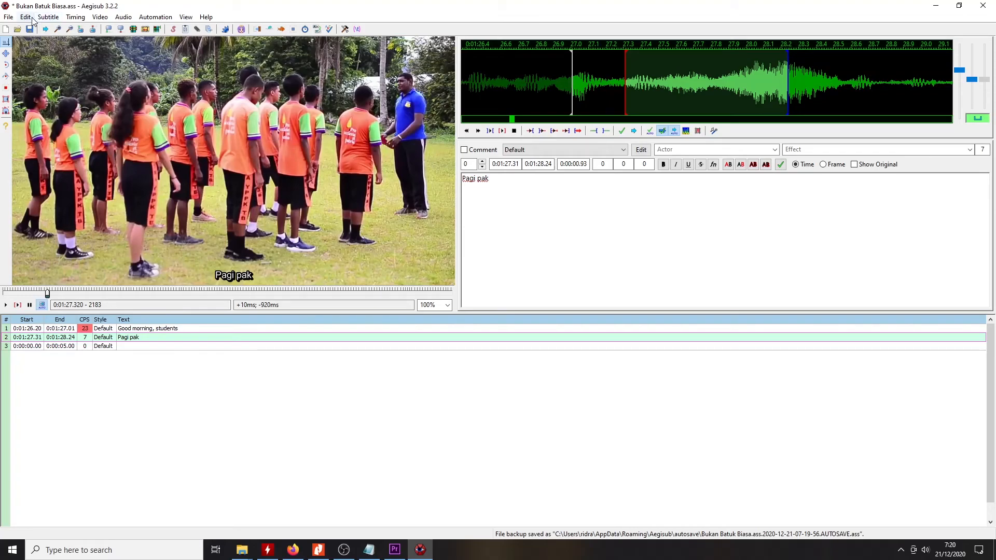
pyautogui.click(48, 17)
pyautogui.click(124, 52)
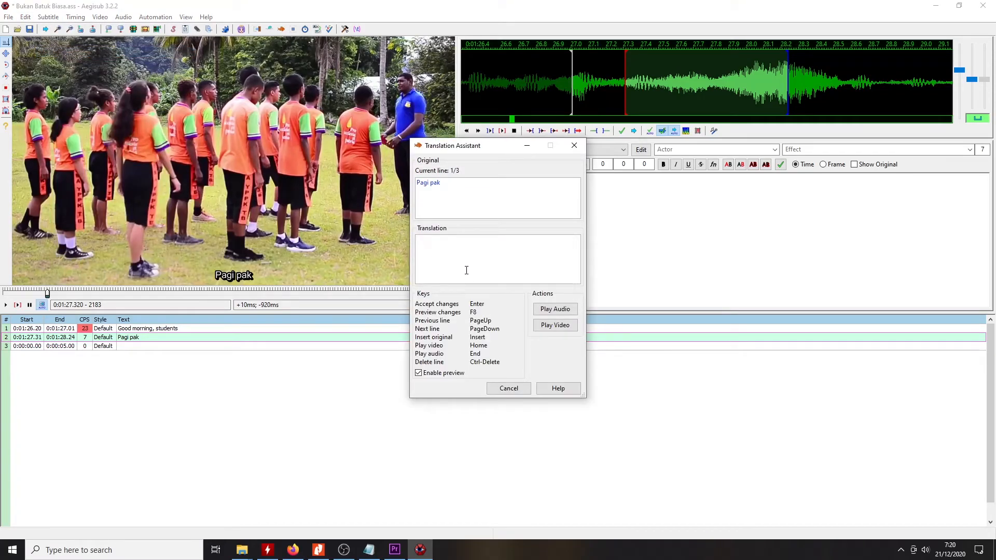
pyautogui.write('Morning')
pyautogui.press('Return')
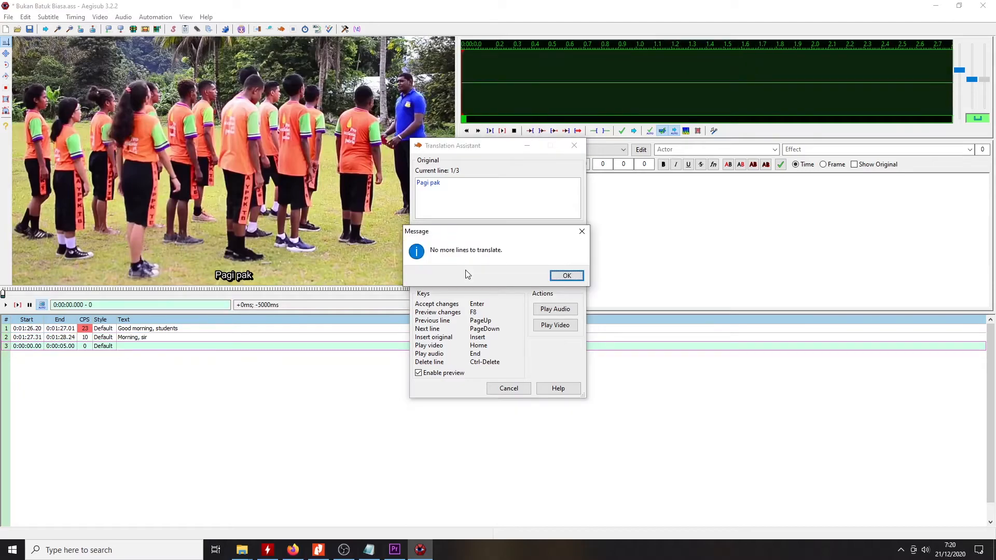
pyautogui.click(553, 277)
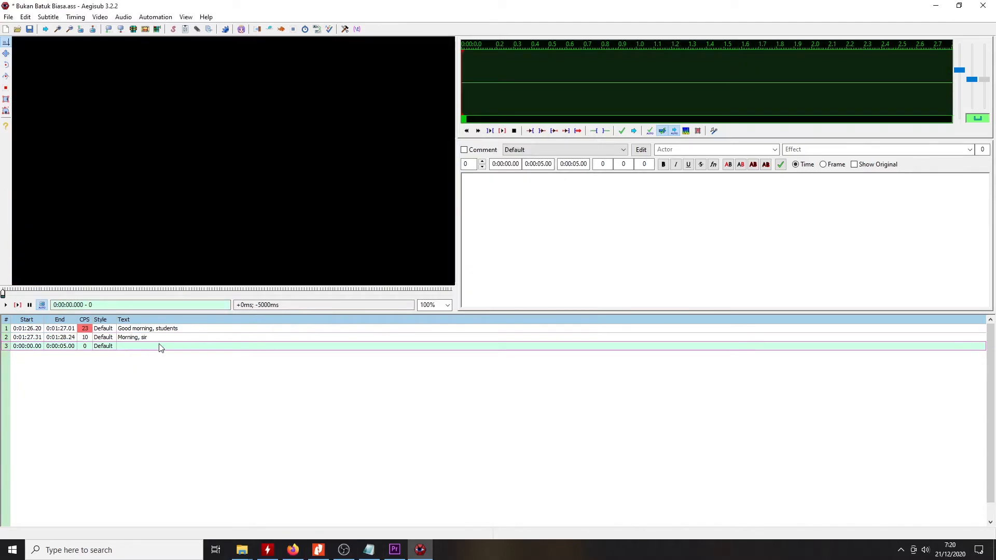
pyautogui.click(168, 340)
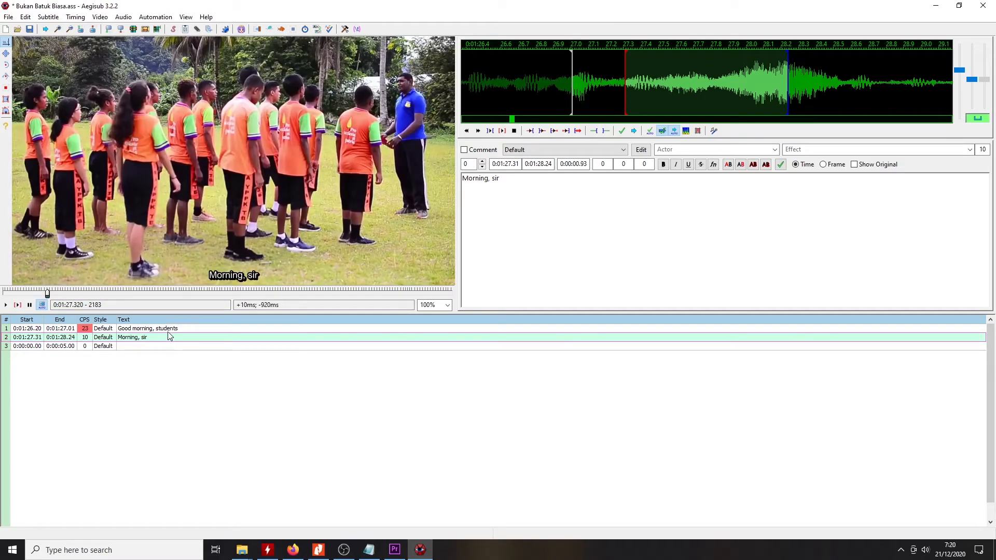
pyautogui.click(170, 329)
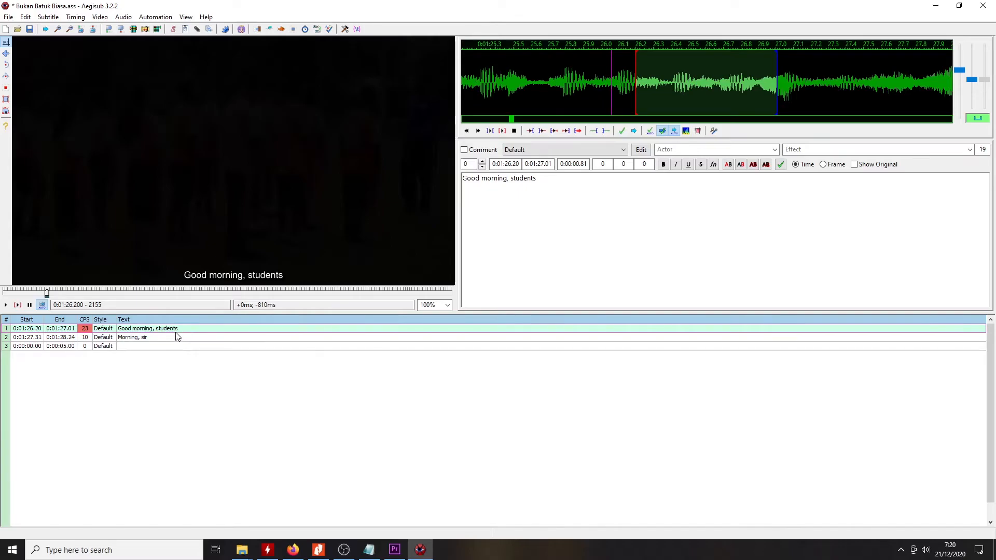
# - Export the translated subtitles in UTF-8 without filters as Versi Inggris.srt in the Tech in Trans folder
pyautogui.click(9, 17)
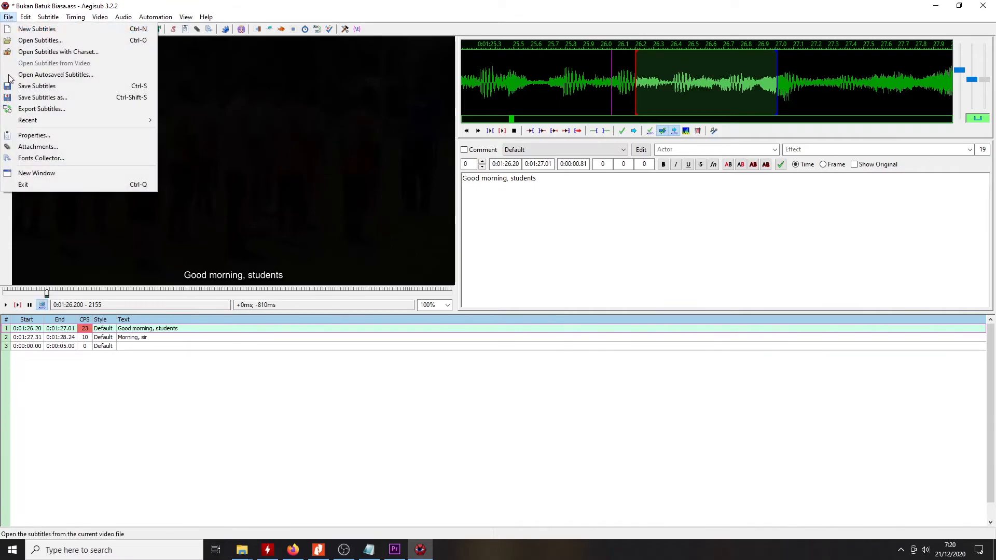
pyautogui.click(85, 111)
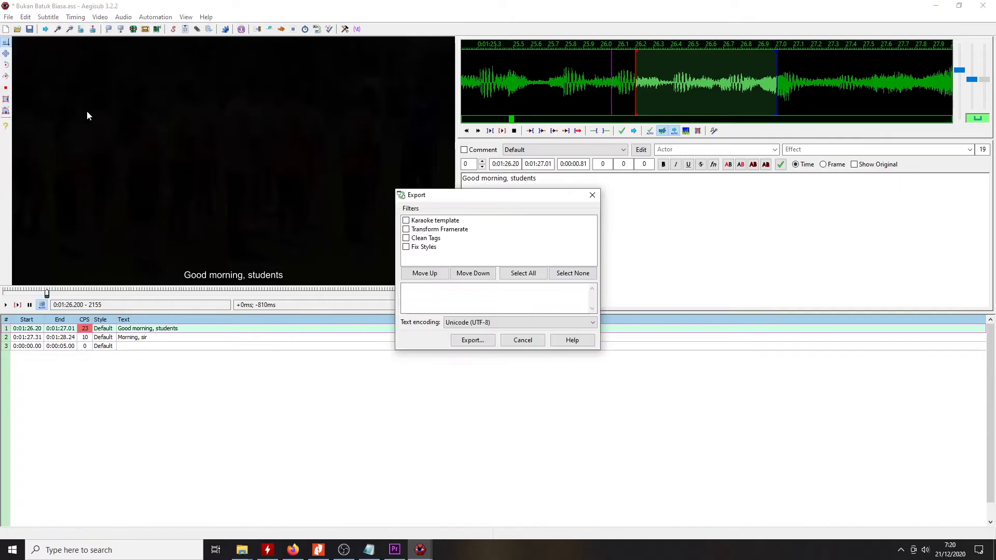
pyautogui.click(474, 340)
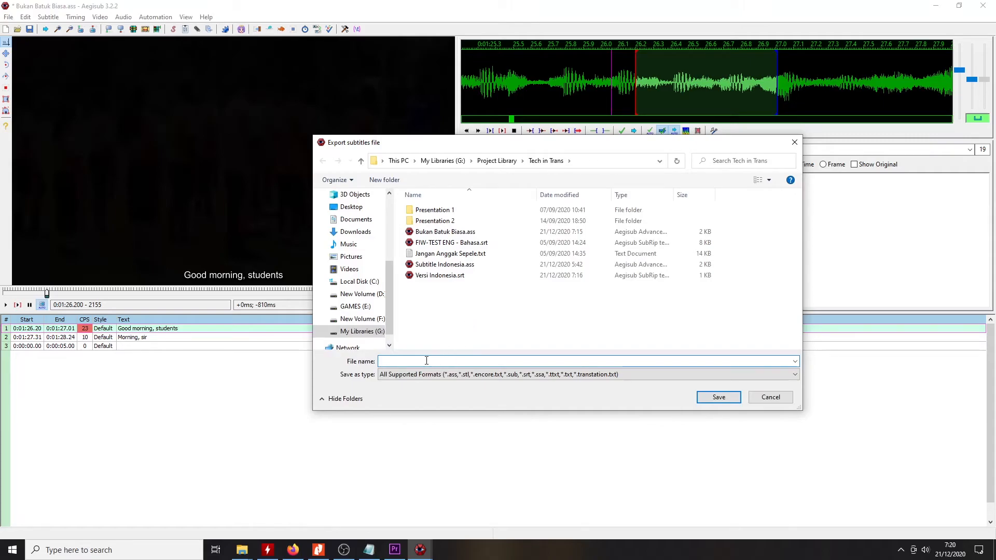
pyautogui.write('Versi Inggr')
pyautogui.write('srt')
pyautogui.click(707, 397)
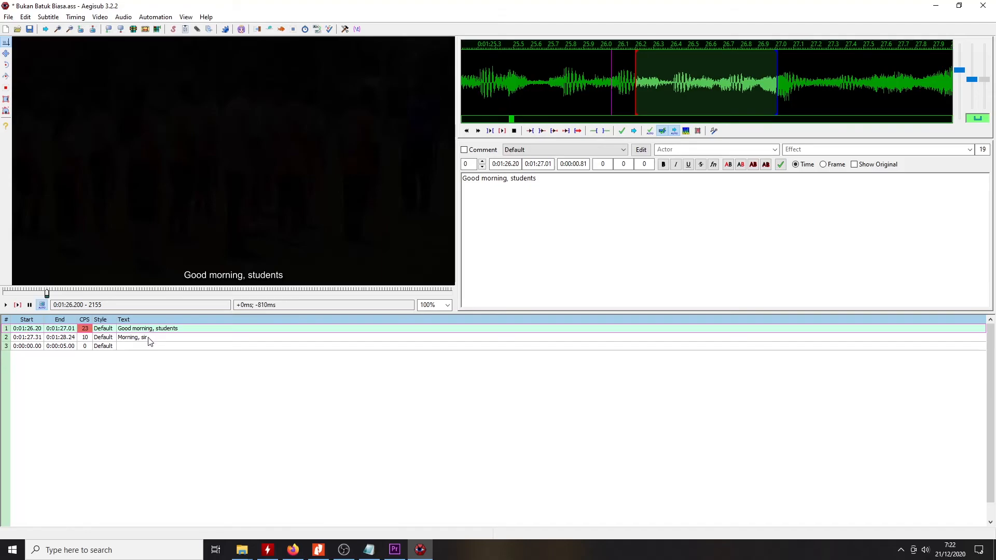
pyautogui.click(149, 338)
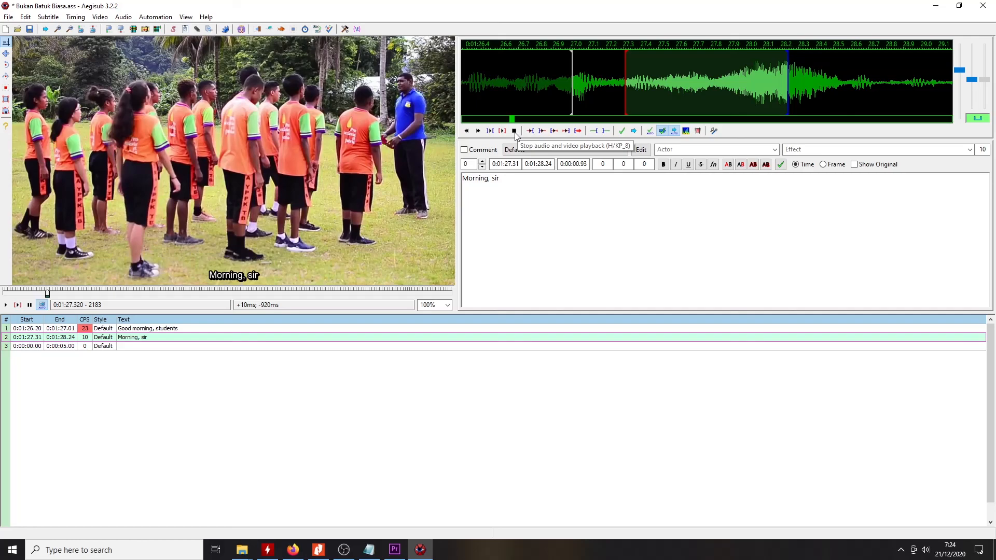
pyautogui.click(344, 550)
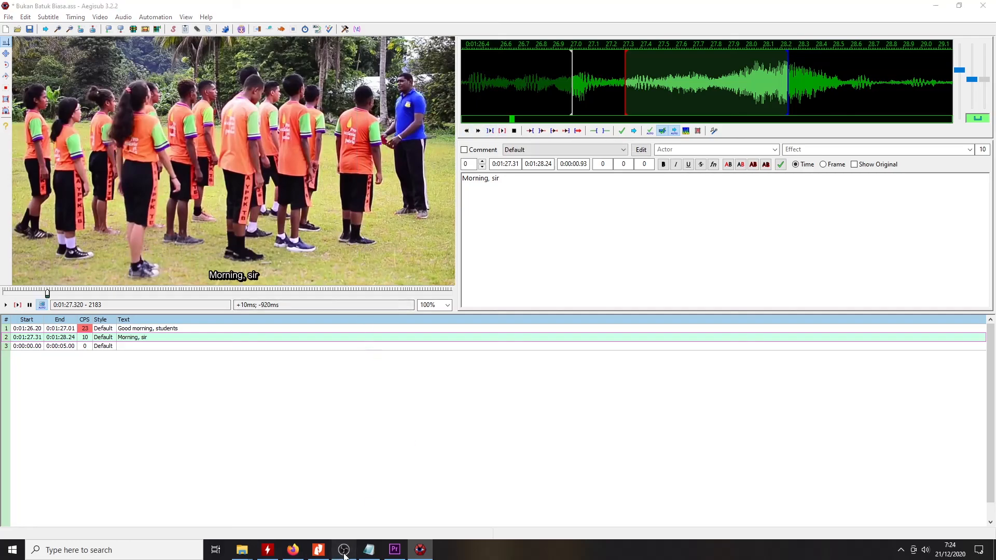